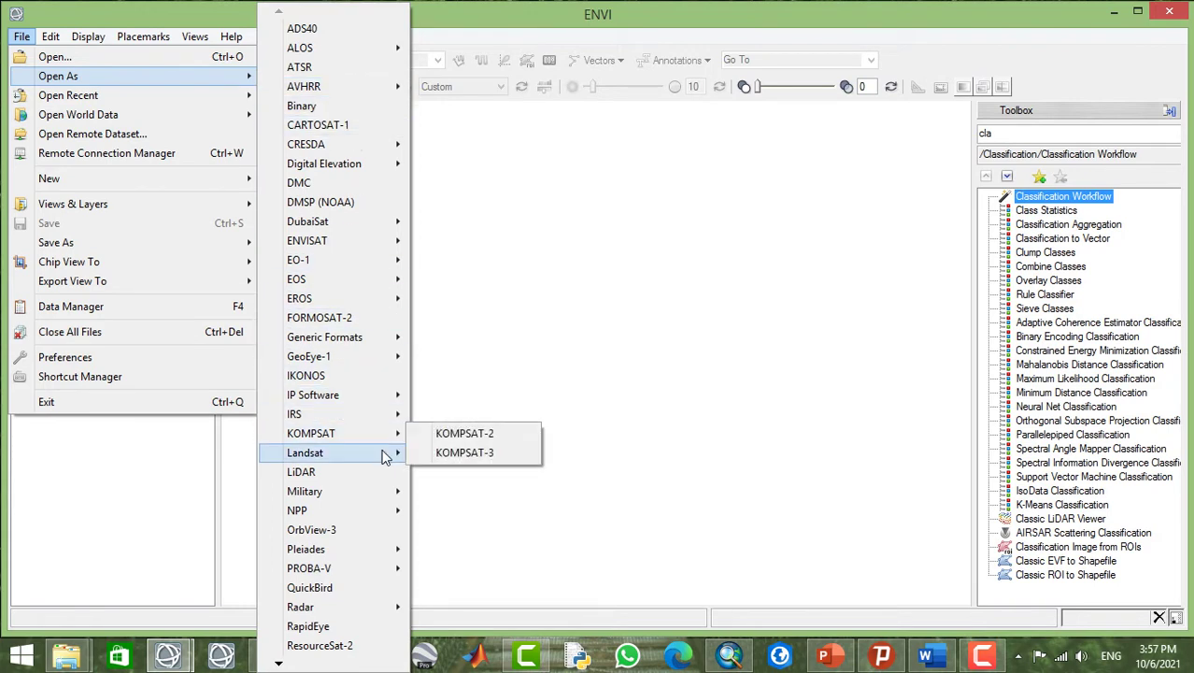
Open the Landsat GeoTIFF with Metadata scene LC08_L1TP_178034_20210823_20210831 from its metadata text file in the ENVI landsat folder.
{"action": "mouse_move", "coordinate": [379, 453]}
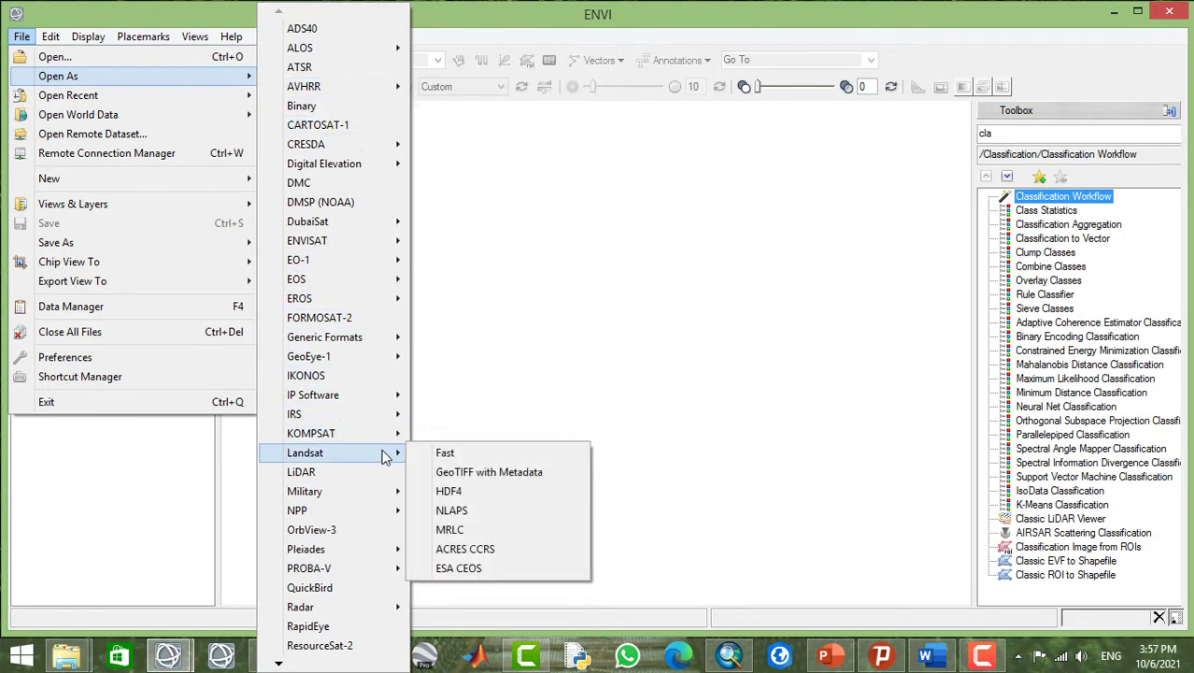
{"action": "left_click", "coordinate": [510, 474]}
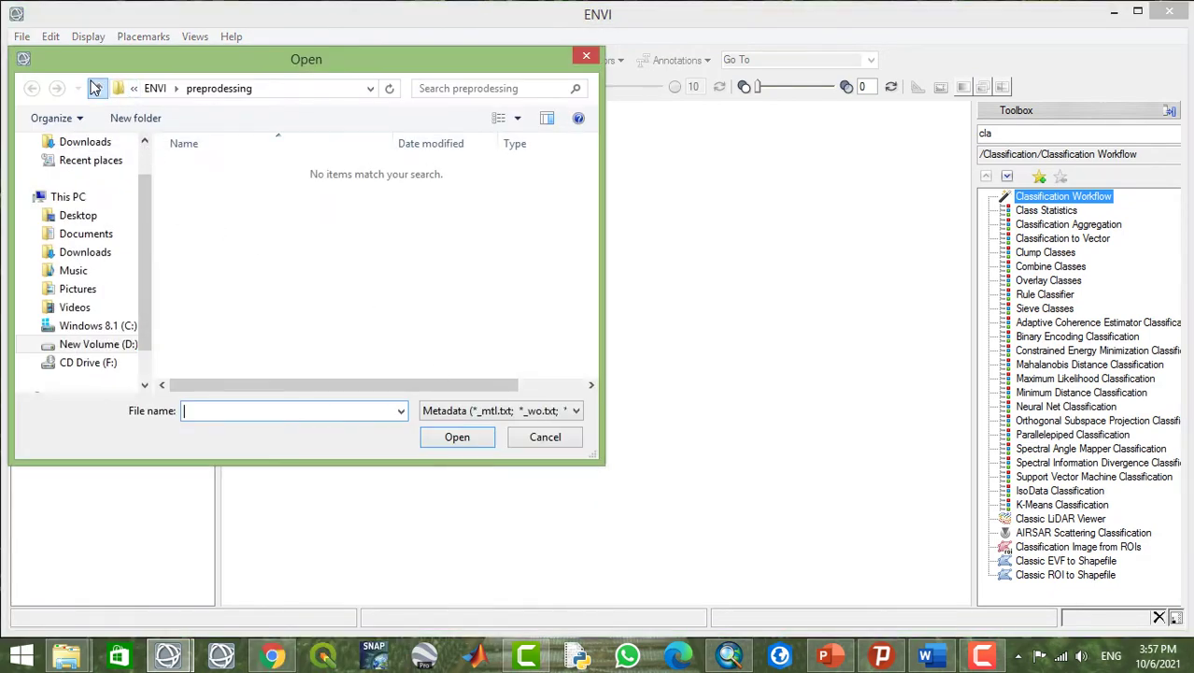
{"action": "left_click", "coordinate": [97, 87]}
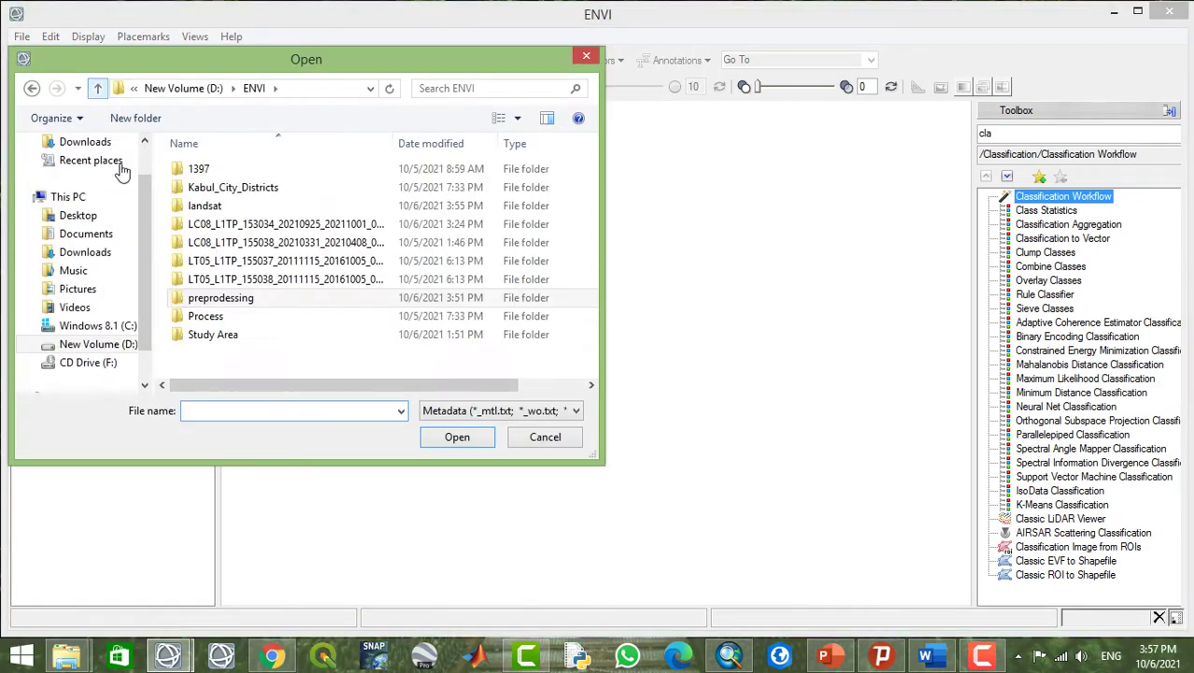
{"action": "double_click", "coordinate": [227, 206]}
{"action": "double_click", "coordinate": [233, 174]}
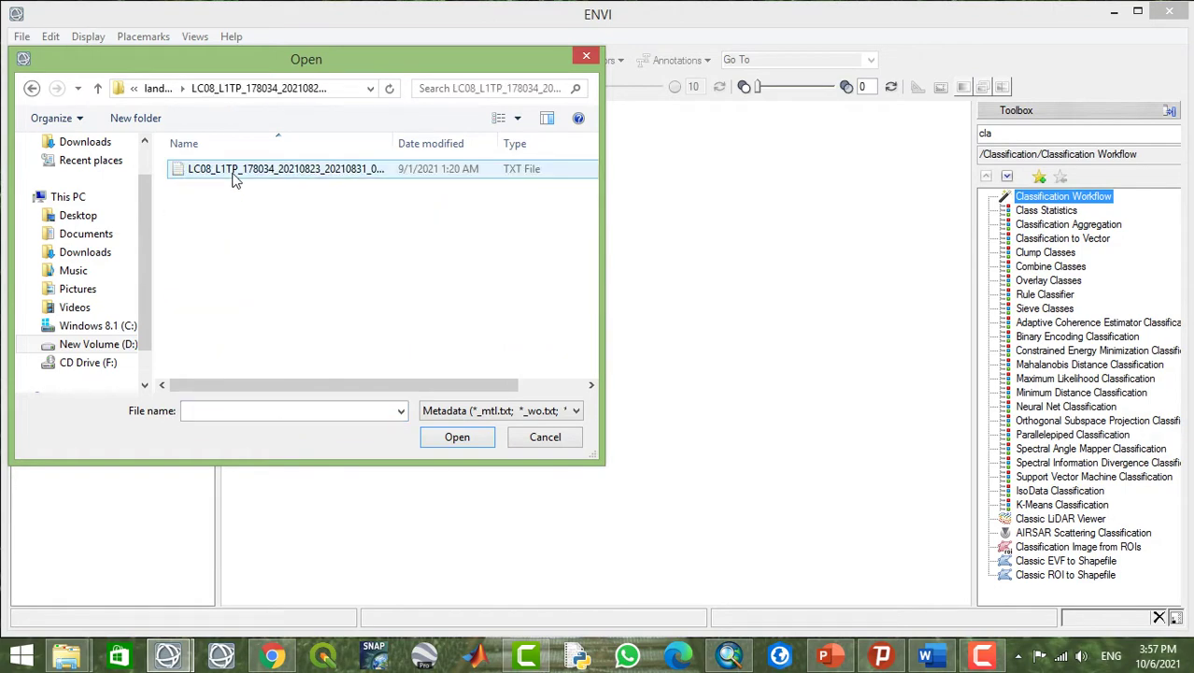
{"action": "left_click", "coordinate": [234, 174]}
{"action": "left_click", "coordinate": [458, 438]}
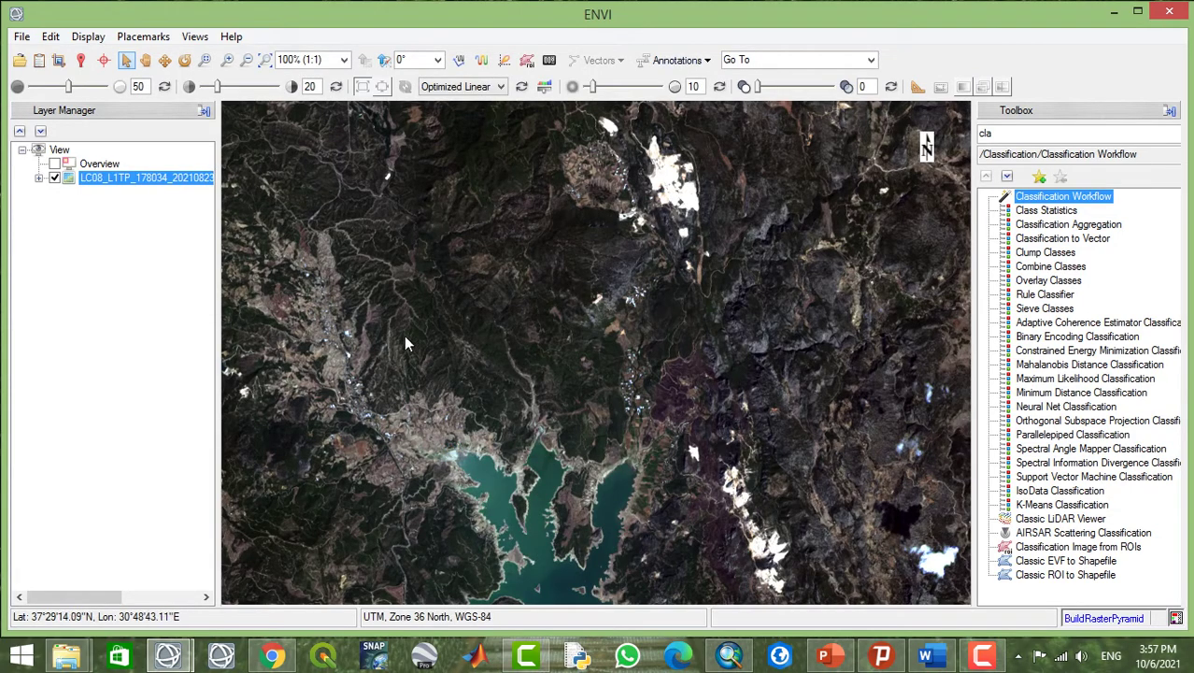
Draw a rectangular region of interest over the dark purple area and adjoining coastline near the scene's southeastern edge, and close the ROI tool.
{"action": "scroll", "coordinate": [417, 356], "scroll_direction": "down", "scroll_amount": 5}
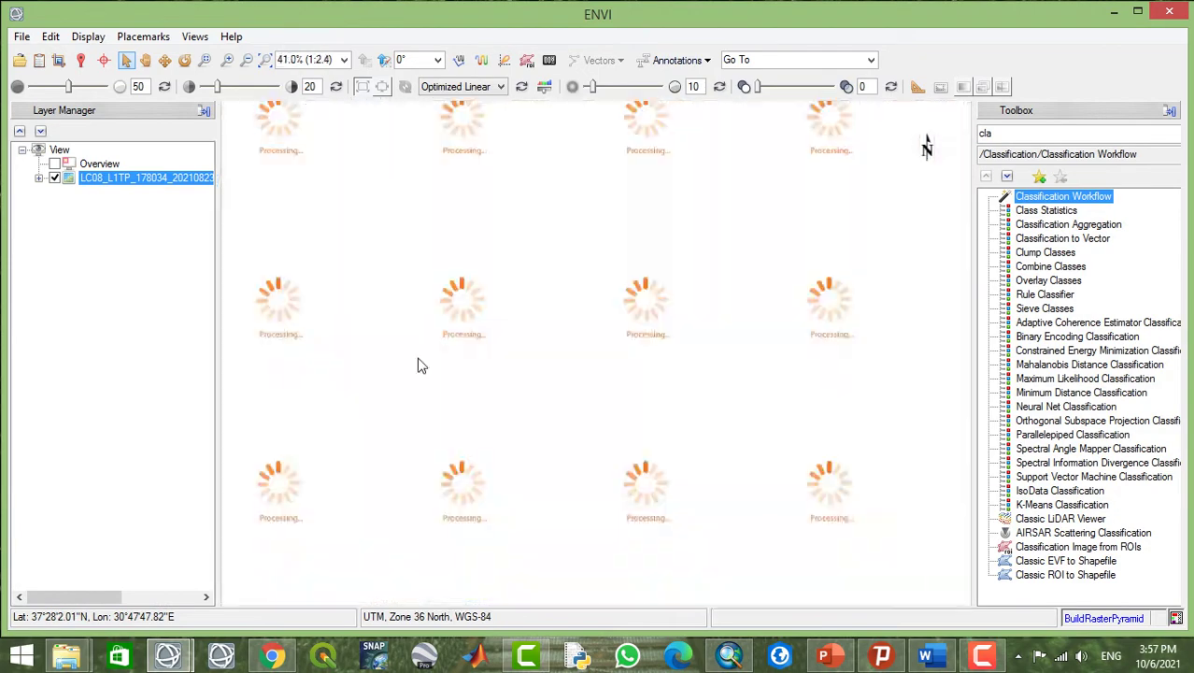
{"action": "scroll", "coordinate": [534, 422], "scroll_direction": "down", "scroll_amount": 2}
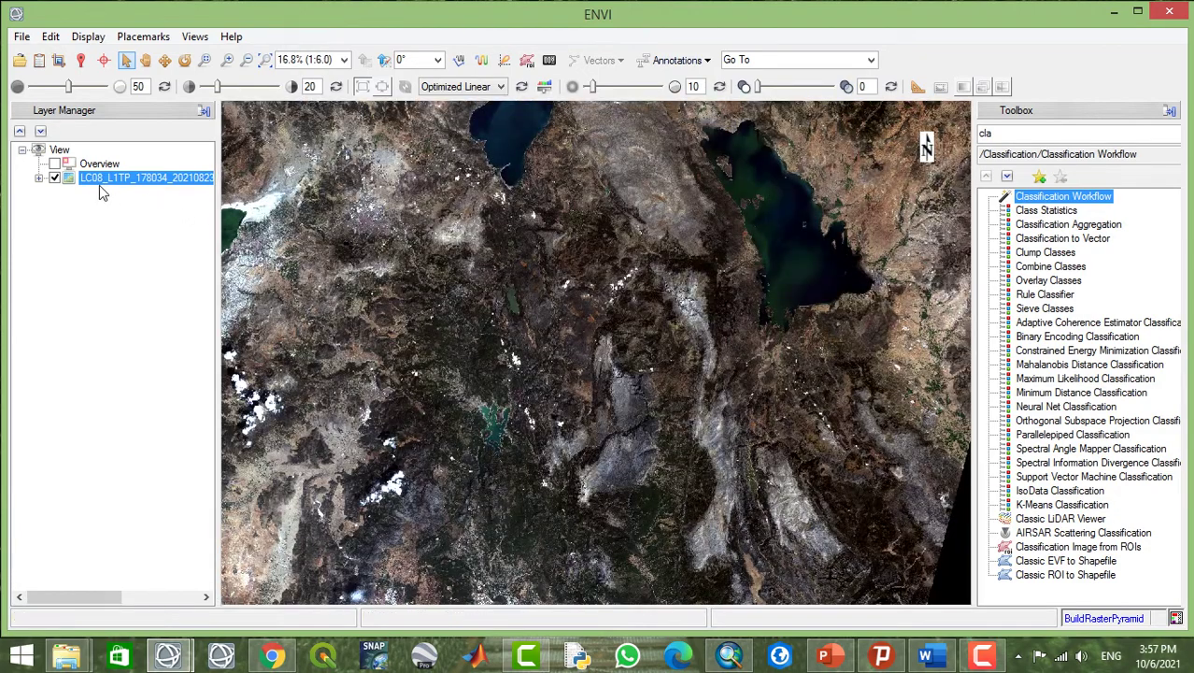
{"action": "left_click", "coordinate": [144, 60]}
{"action": "left_click_drag", "start_coordinate": [594, 388], "coordinate": [504, 143]}
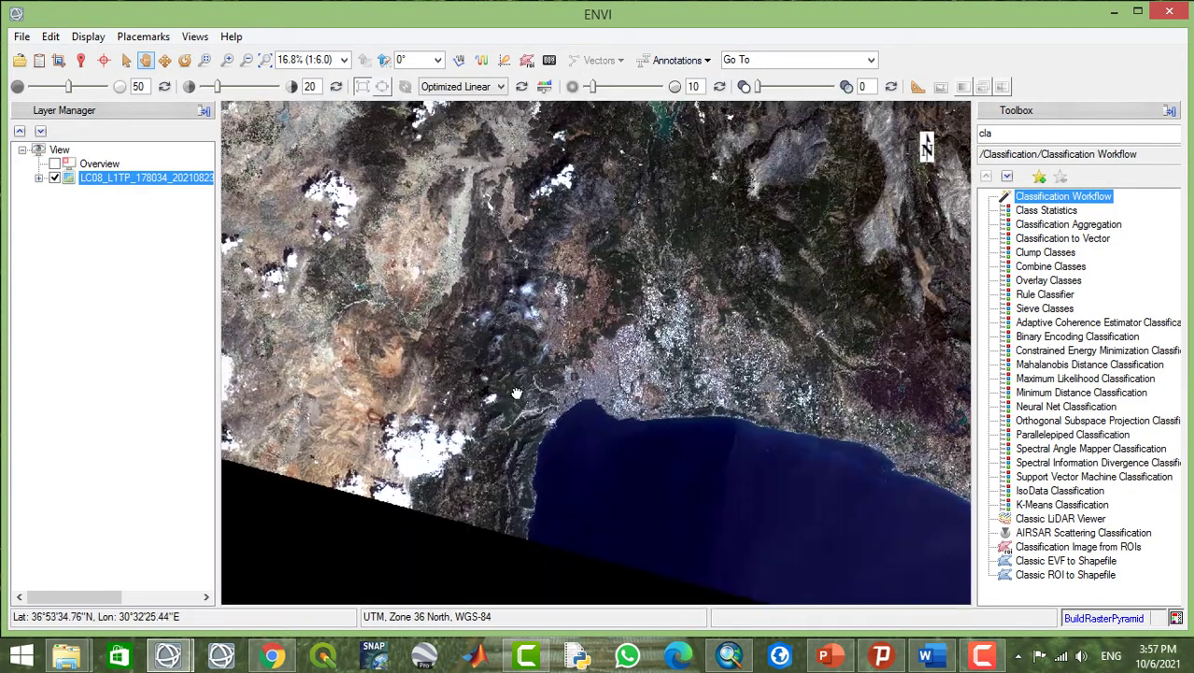
{"action": "left_click_drag", "start_coordinate": [645, 429], "coordinate": [384, 342]}
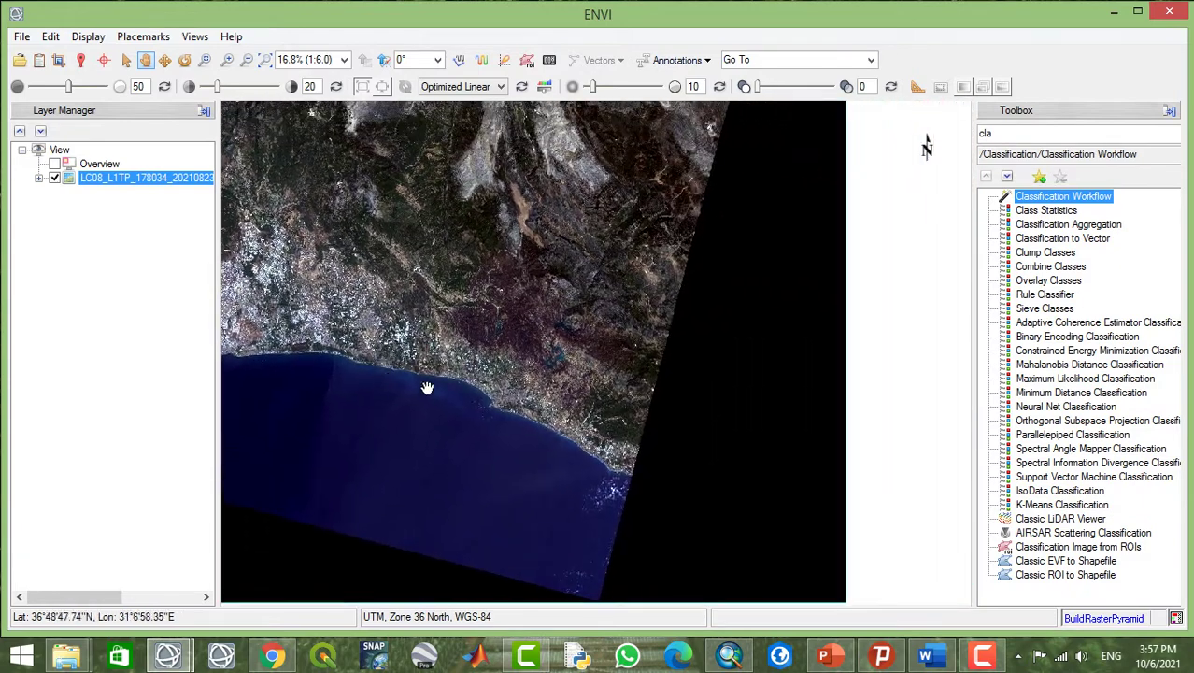
{"action": "left_click_drag", "start_coordinate": [569, 317], "coordinate": [504, 357]}
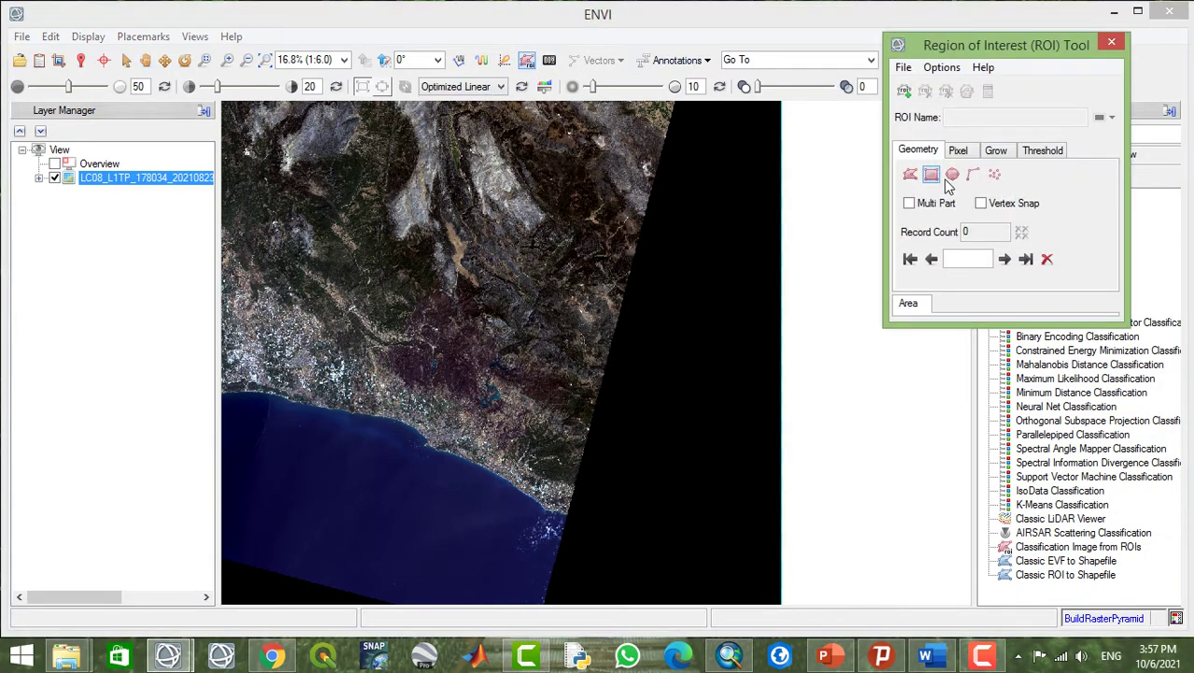
{"action": "left_click", "coordinate": [330, 255]}
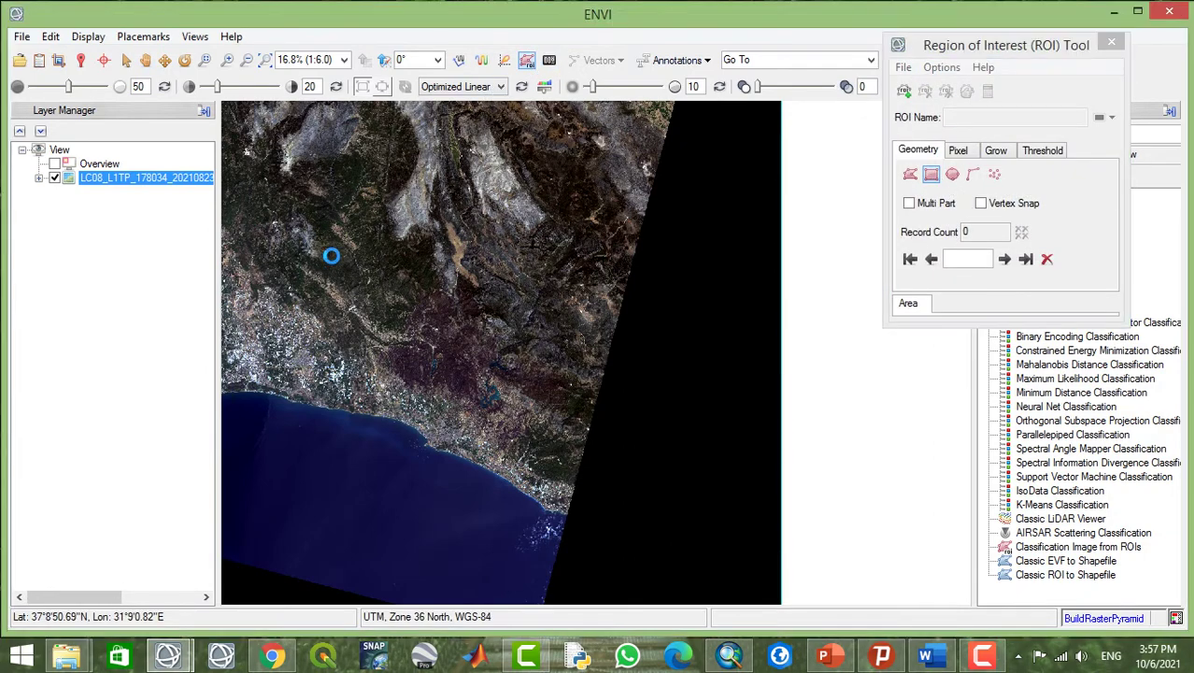
{"action": "left_click_drag", "start_coordinate": [325, 235], "coordinate": [571, 518]}
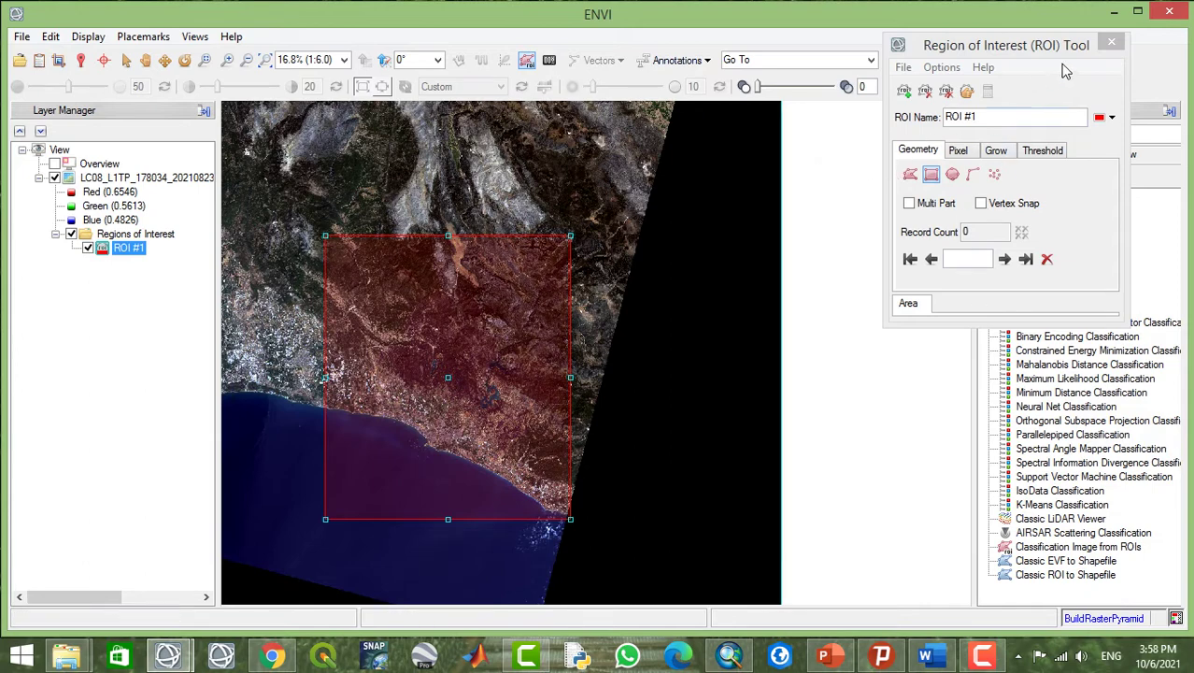
{"action": "left_click", "coordinate": [1111, 44]}
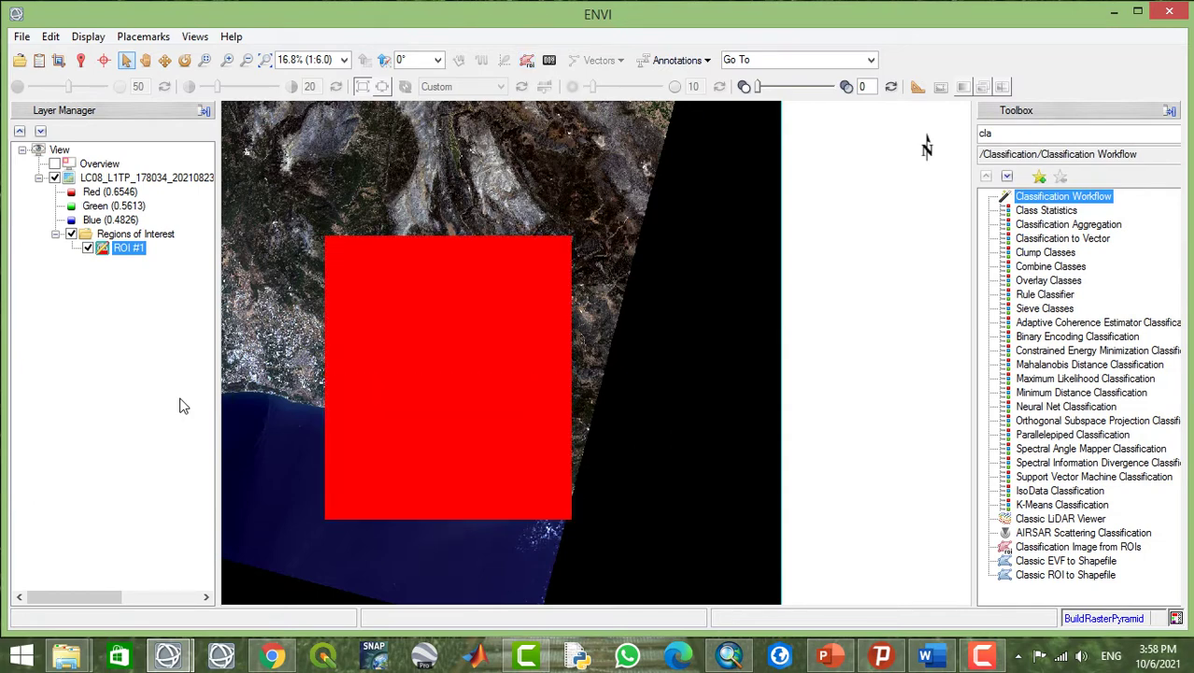
Search the toolbox for "radio" and start the Radiometric Calibration tool.
{"action": "left_click", "coordinate": [1039, 132]}
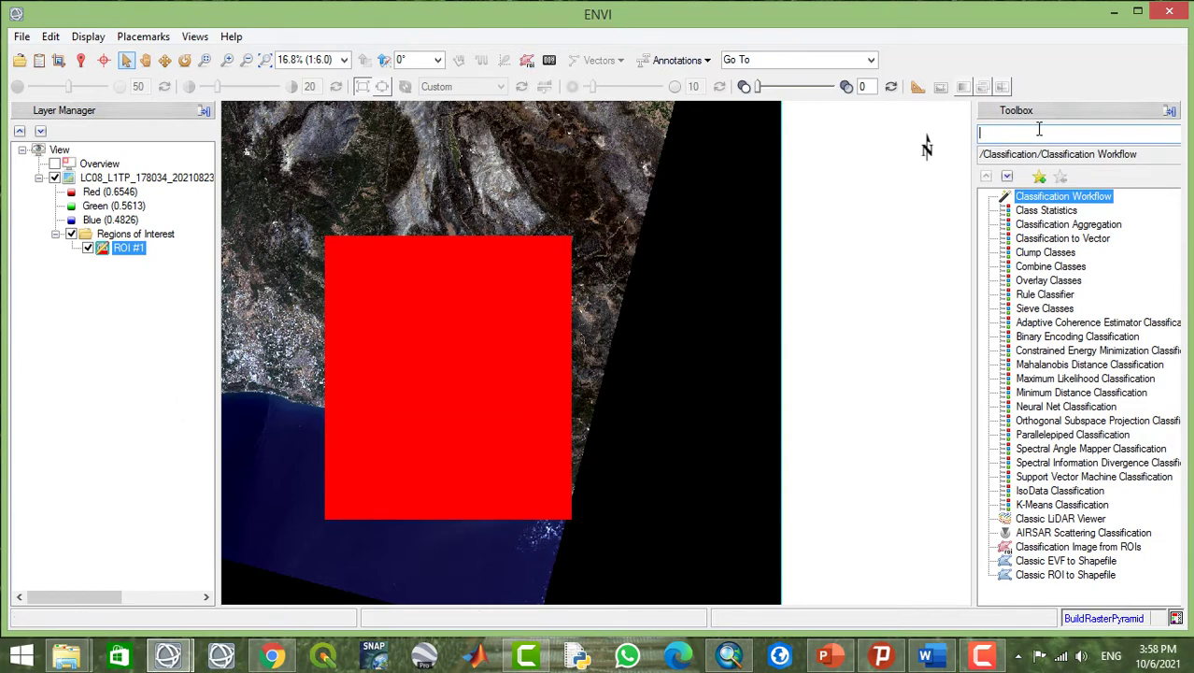
{"action": "type", "text": "radio"}
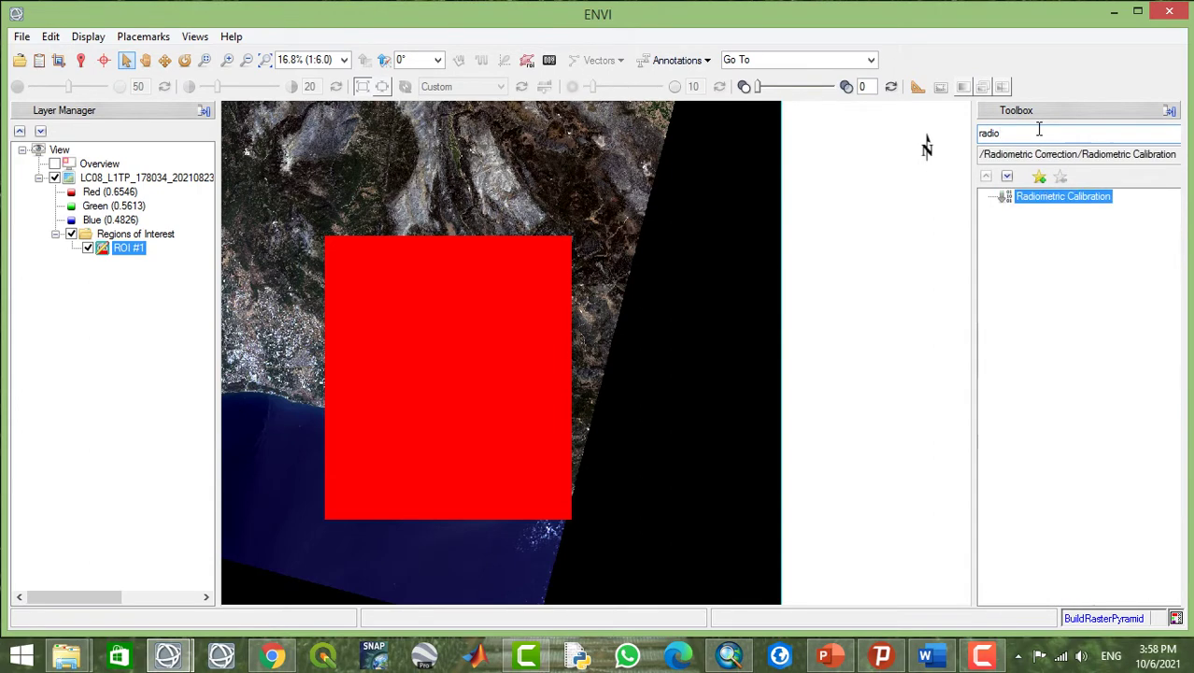
{"action": "double_click", "coordinate": [1056, 198]}
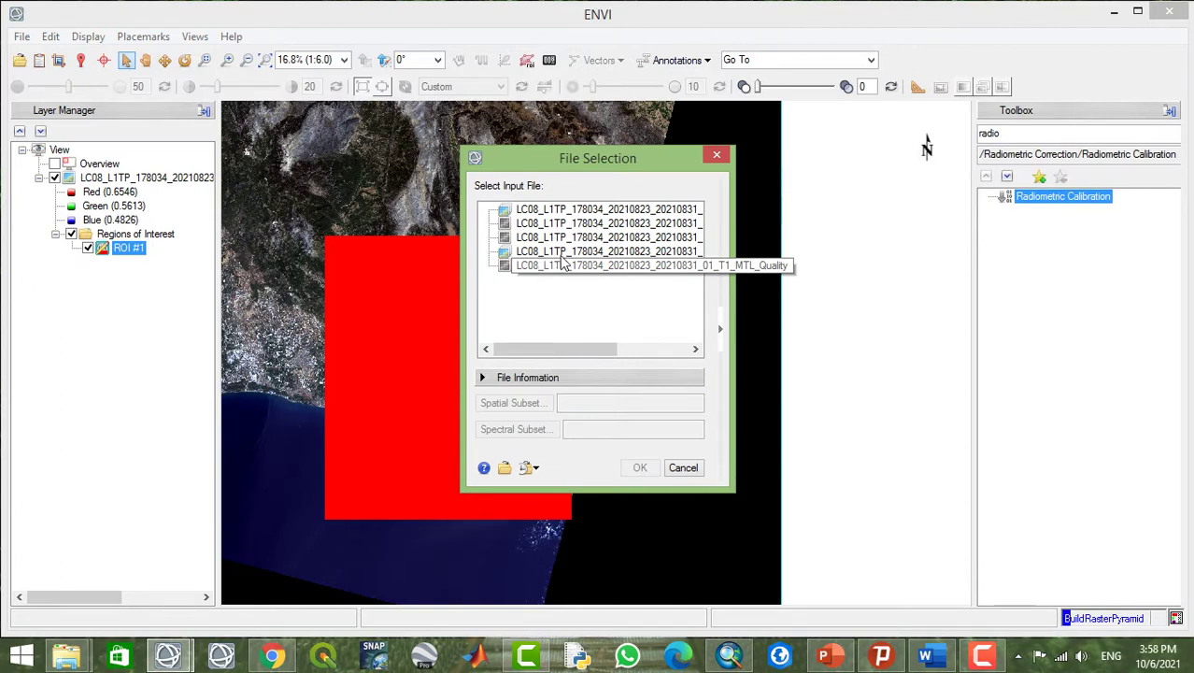
{"action": "left_click", "coordinate": [576, 216]}
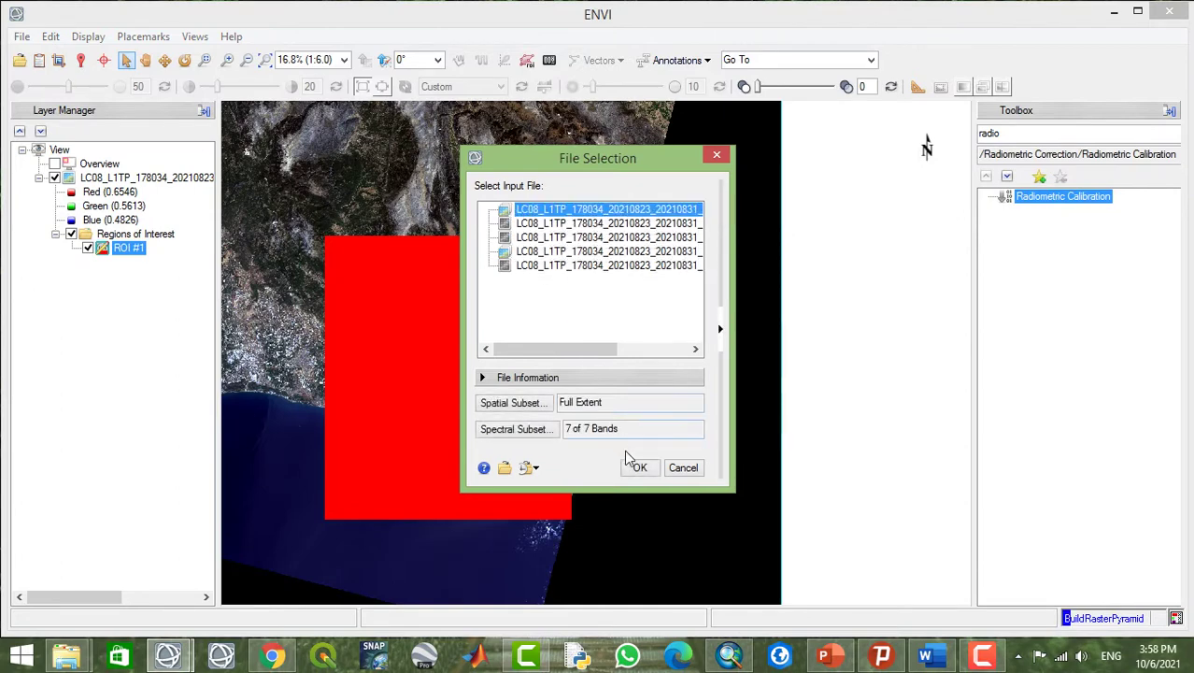
{"action": "left_click", "coordinate": [640, 468]}
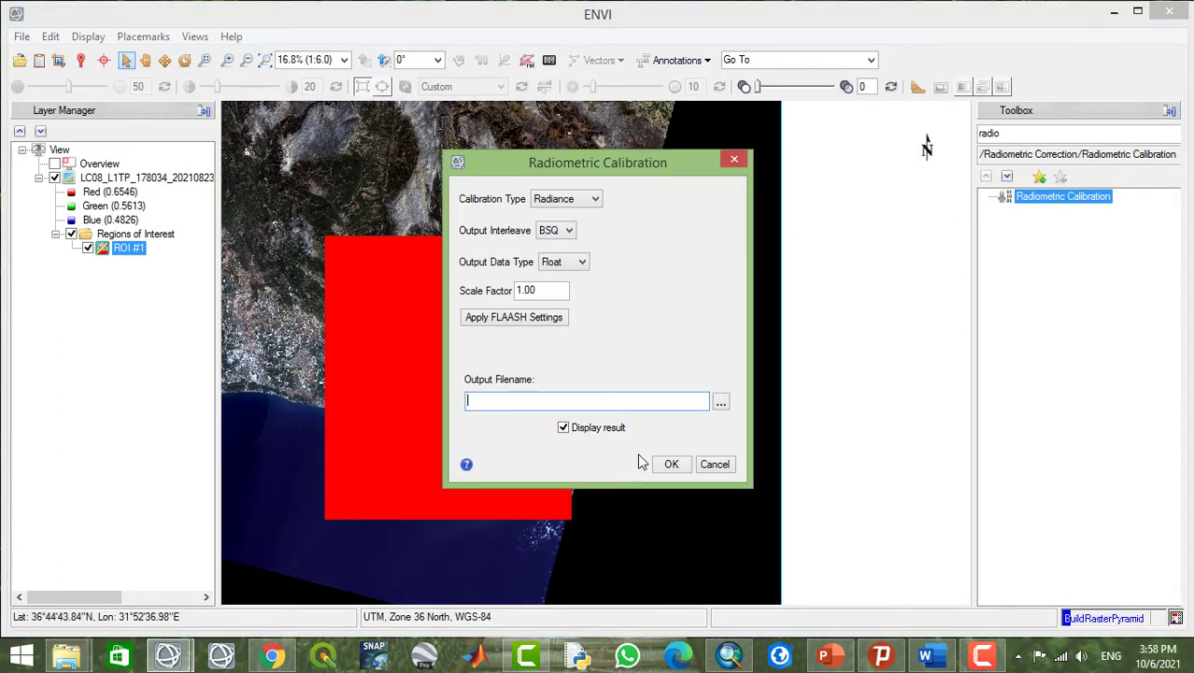
{"action": "left_click", "coordinate": [715, 464]}
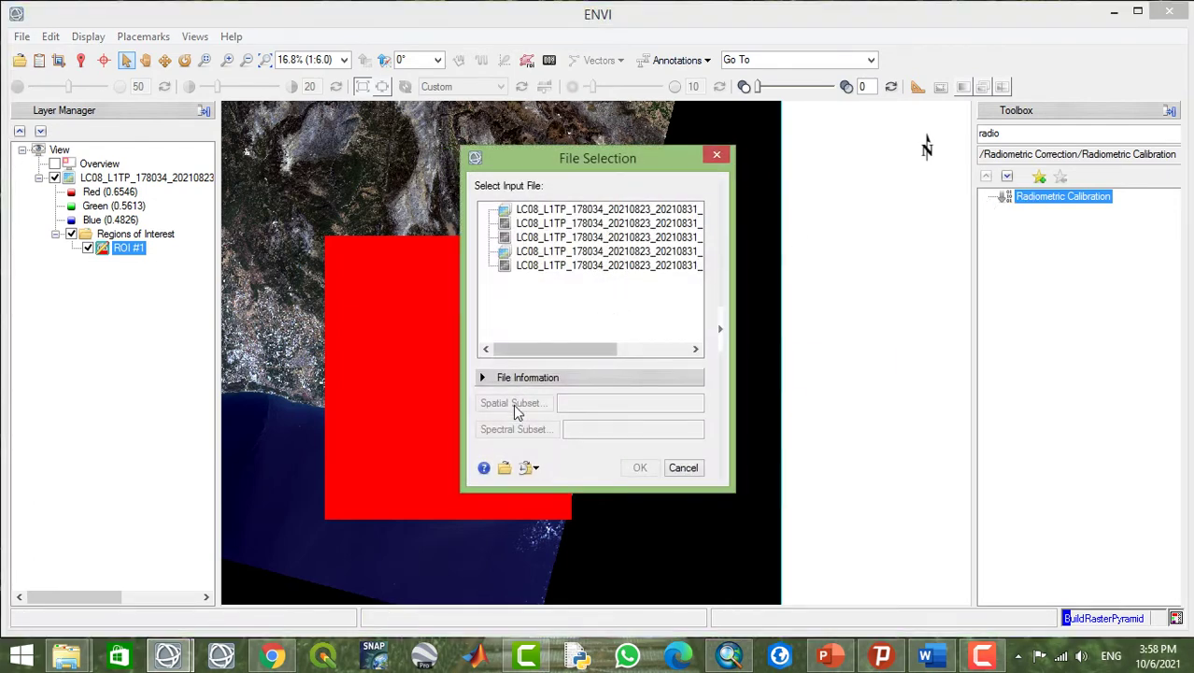
Choose the first, seven-band LC08 image as calibration input and spatially subset it by ROI #1.
{"action": "left_click", "coordinate": [607, 209]}
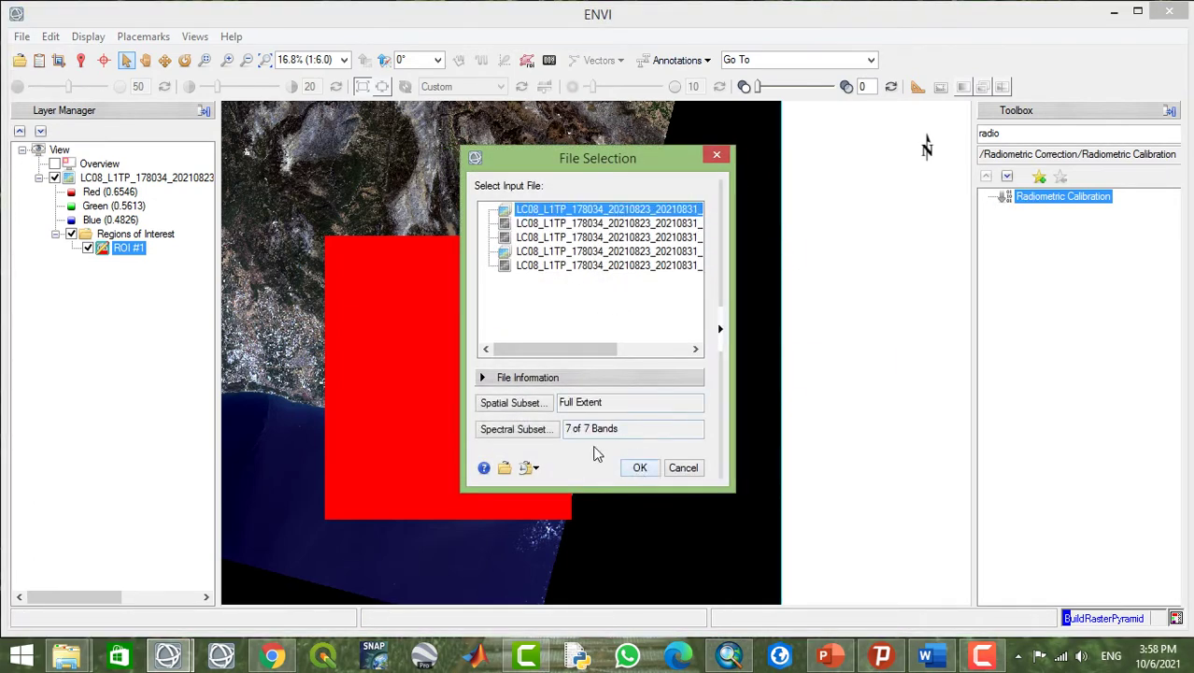
{"action": "left_click", "coordinate": [527, 411]}
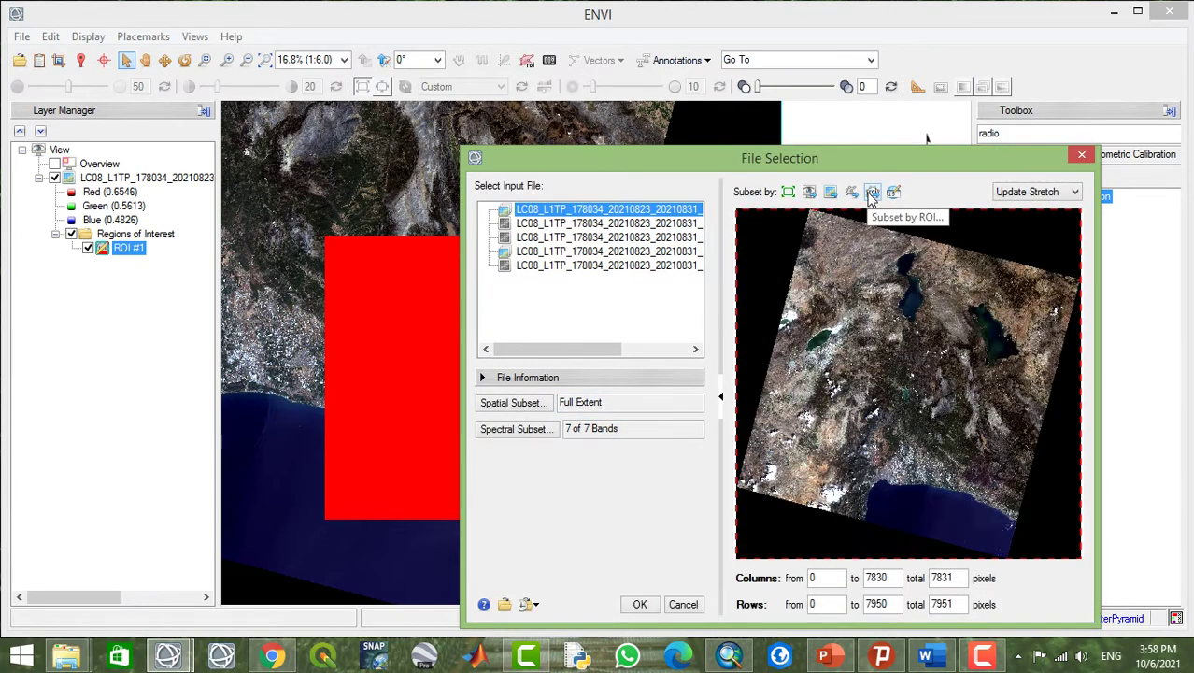
{"action": "left_click", "coordinate": [872, 192]}
{"action": "left_click", "coordinate": [853, 295]}
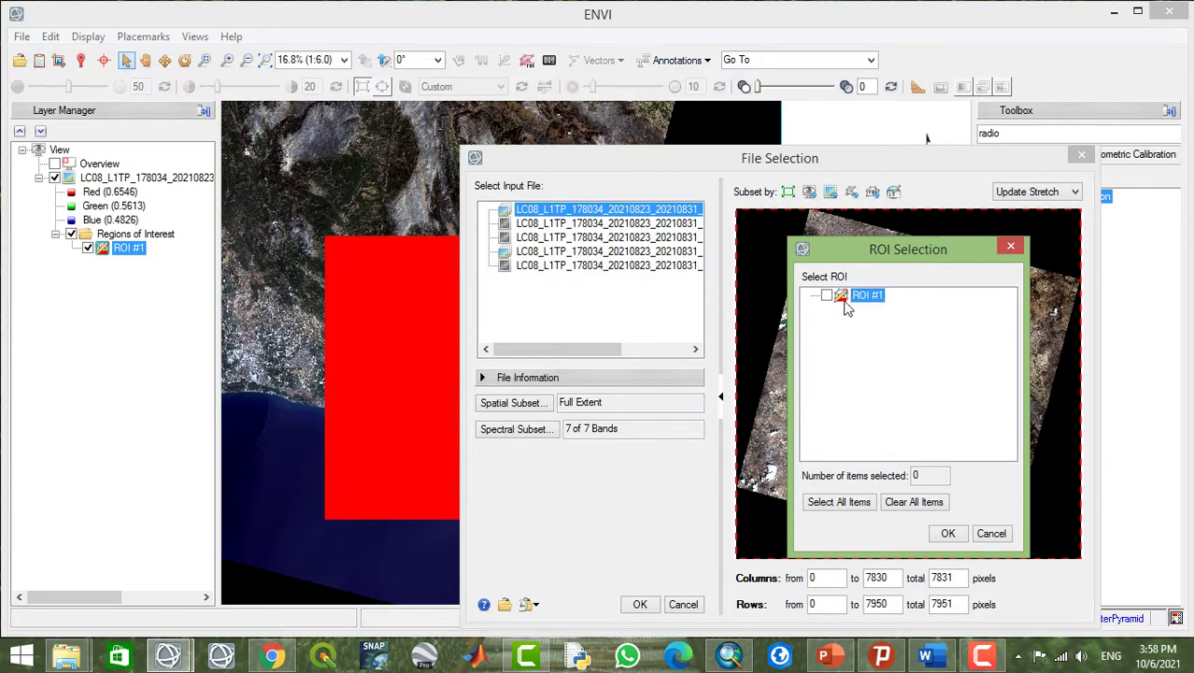
{"action": "left_click", "coordinate": [827, 296]}
{"action": "left_click", "coordinate": [950, 534]}
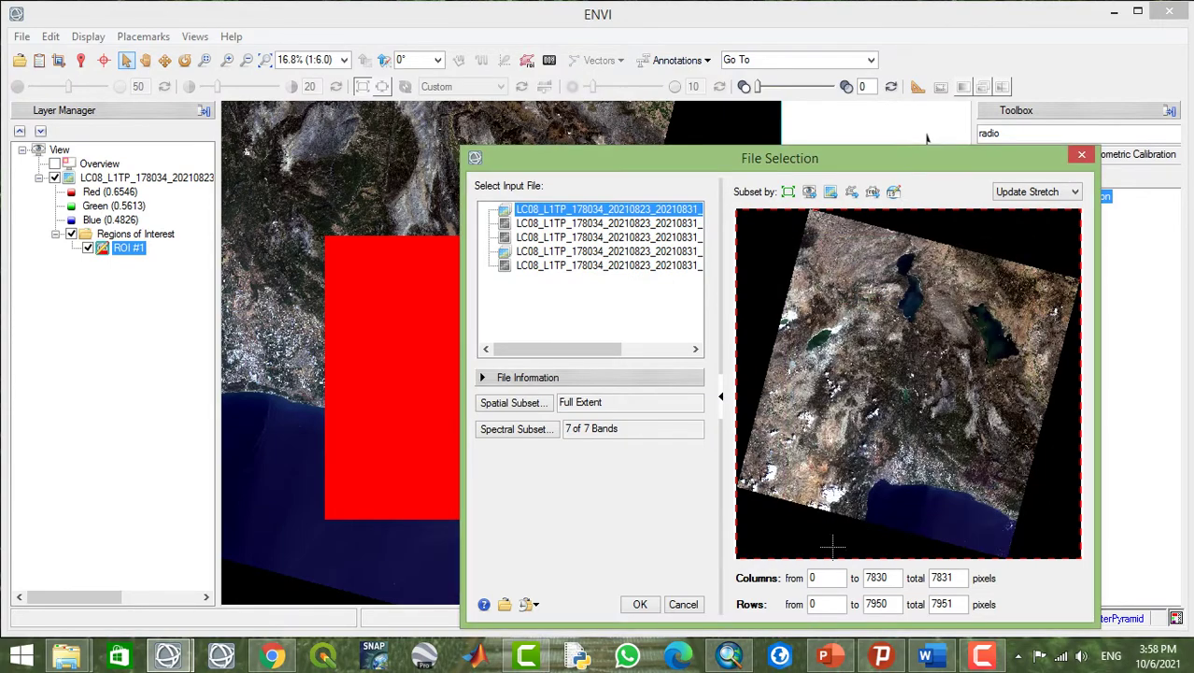
{"action": "left_click", "coordinate": [640, 604]}
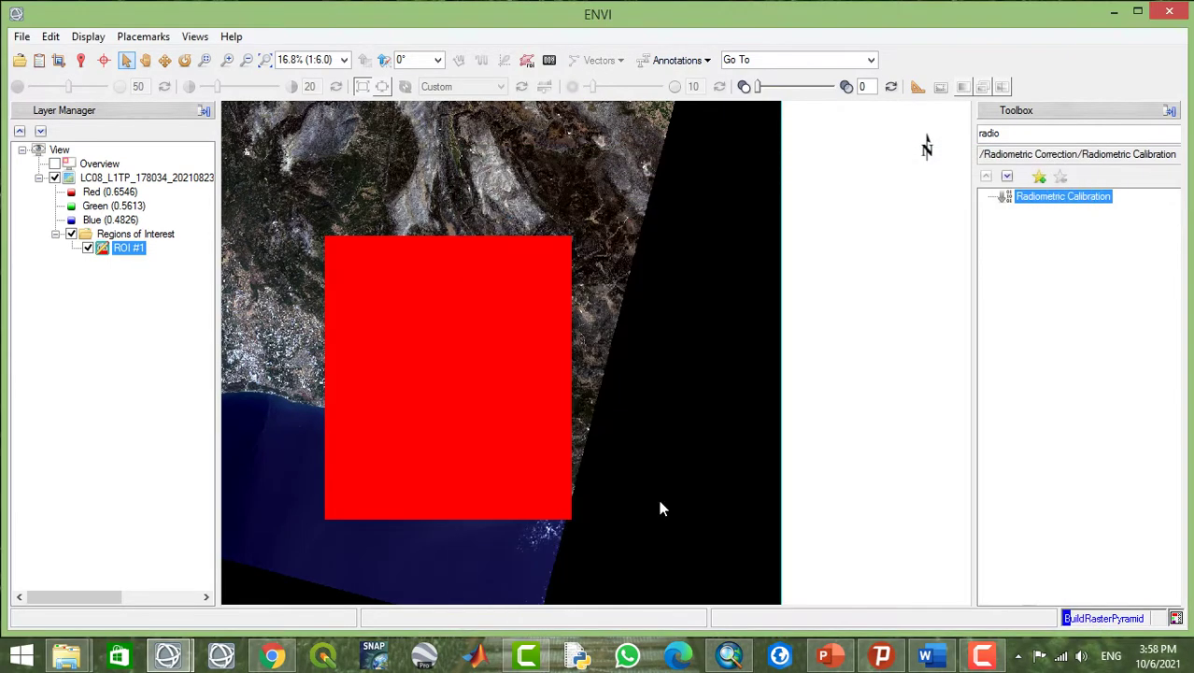
Run the radiance calibration with BIP output interleave, saving the result as TURkeyRadio in the preprodessing folder.
{"action": "left_click", "coordinate": [567, 230]}
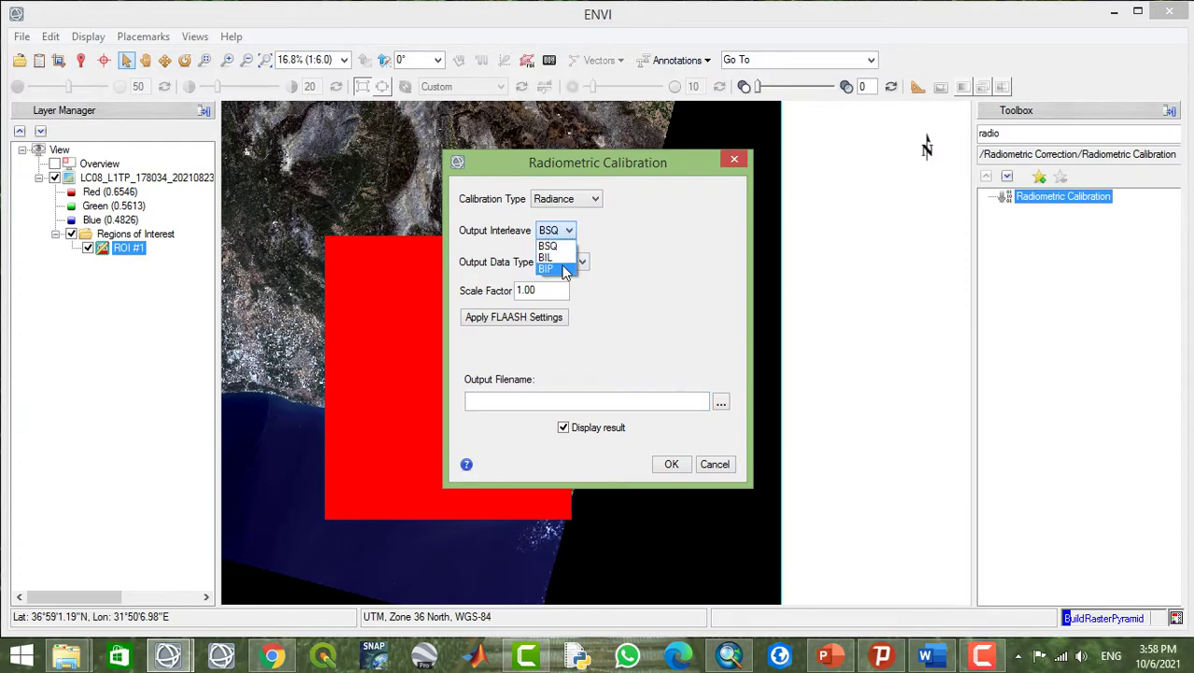
{"action": "left_click", "coordinate": [563, 266]}
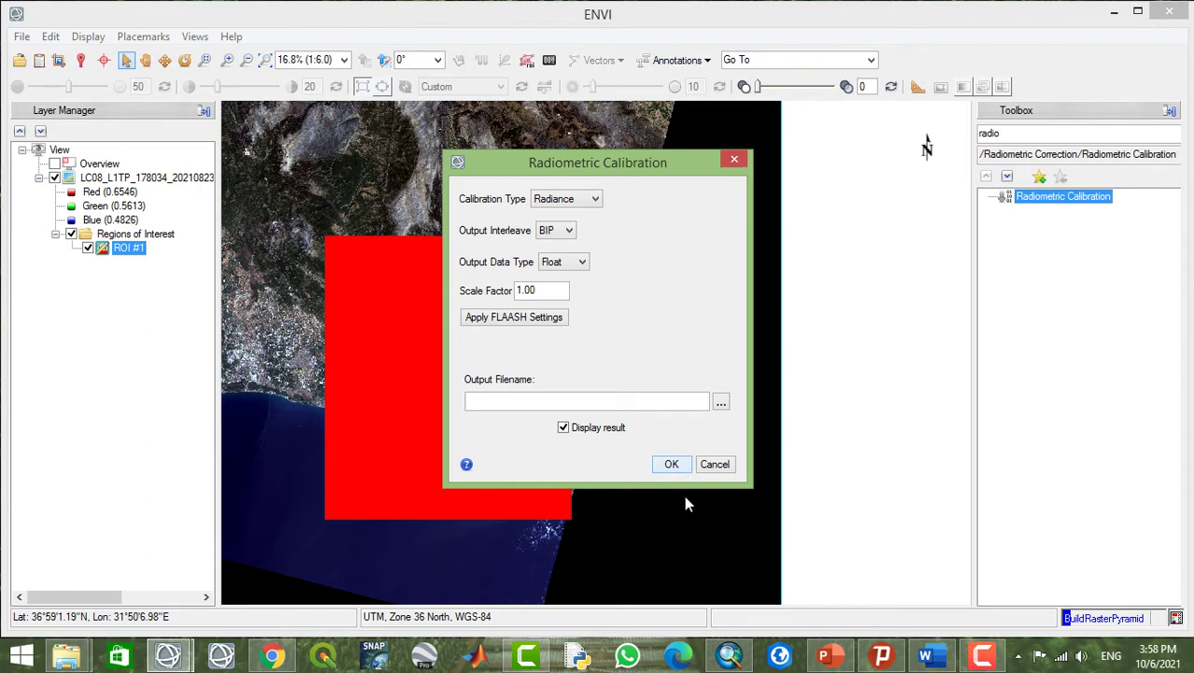
{"action": "left_click", "coordinate": [721, 401]}
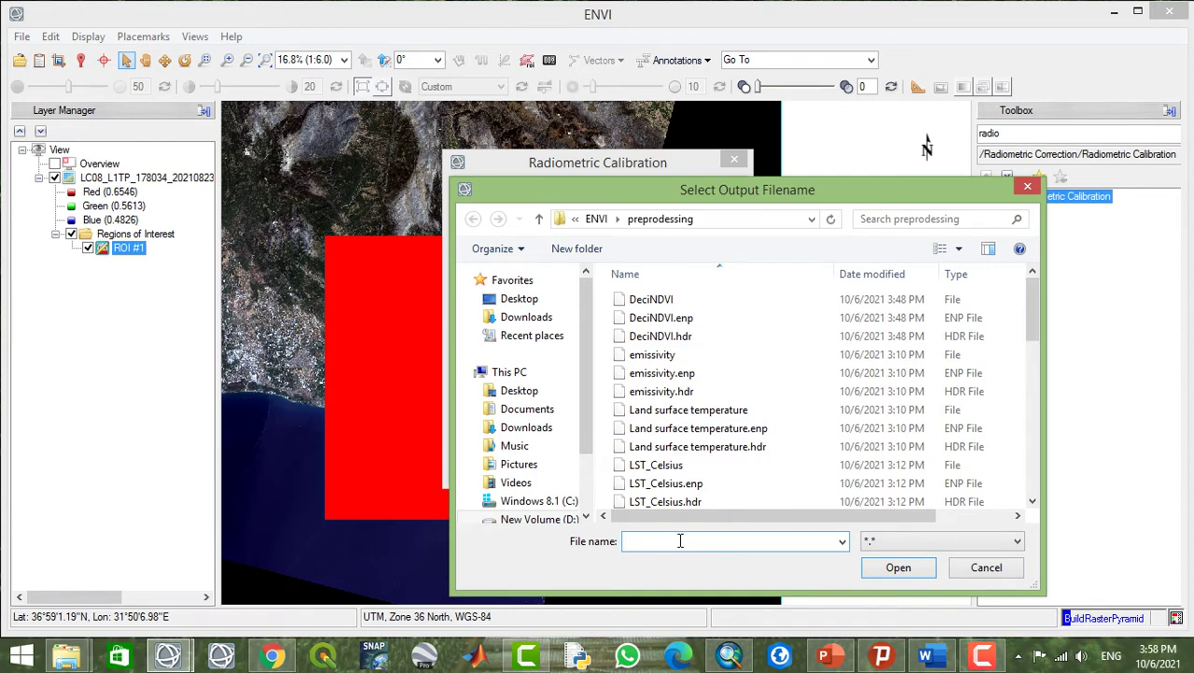
{"action": "type", "text": "TURkeyRadio"}
{"action": "left_click", "coordinate": [896, 567]}
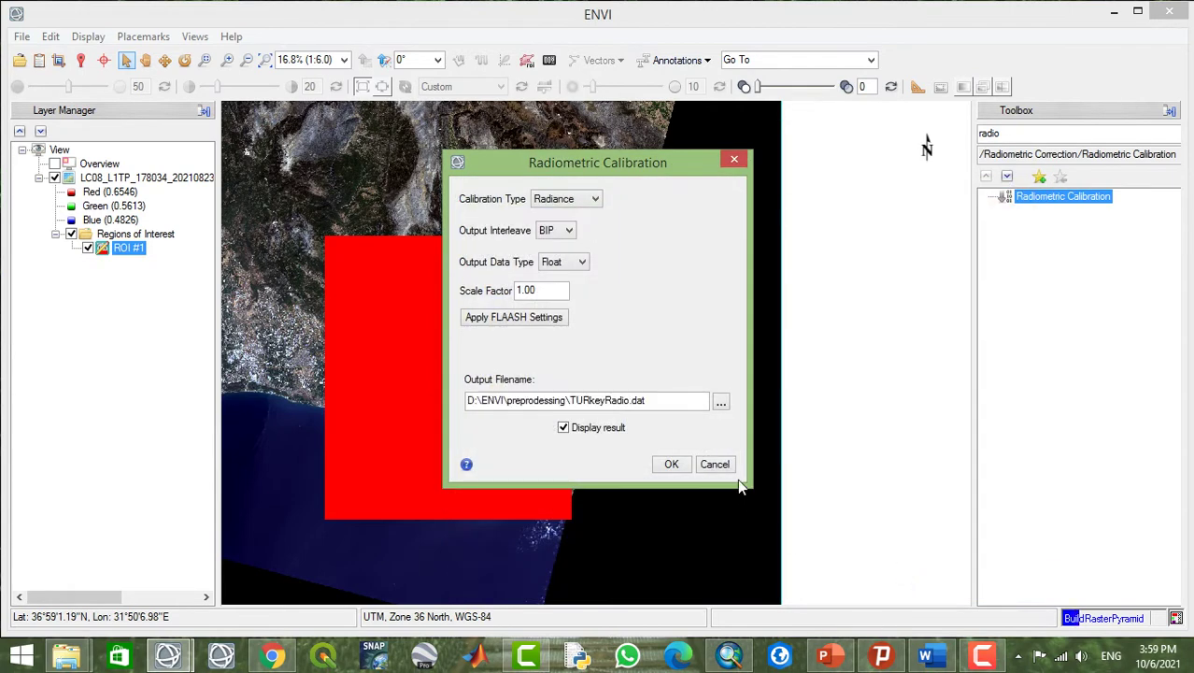
{"action": "left_click", "coordinate": [672, 464]}
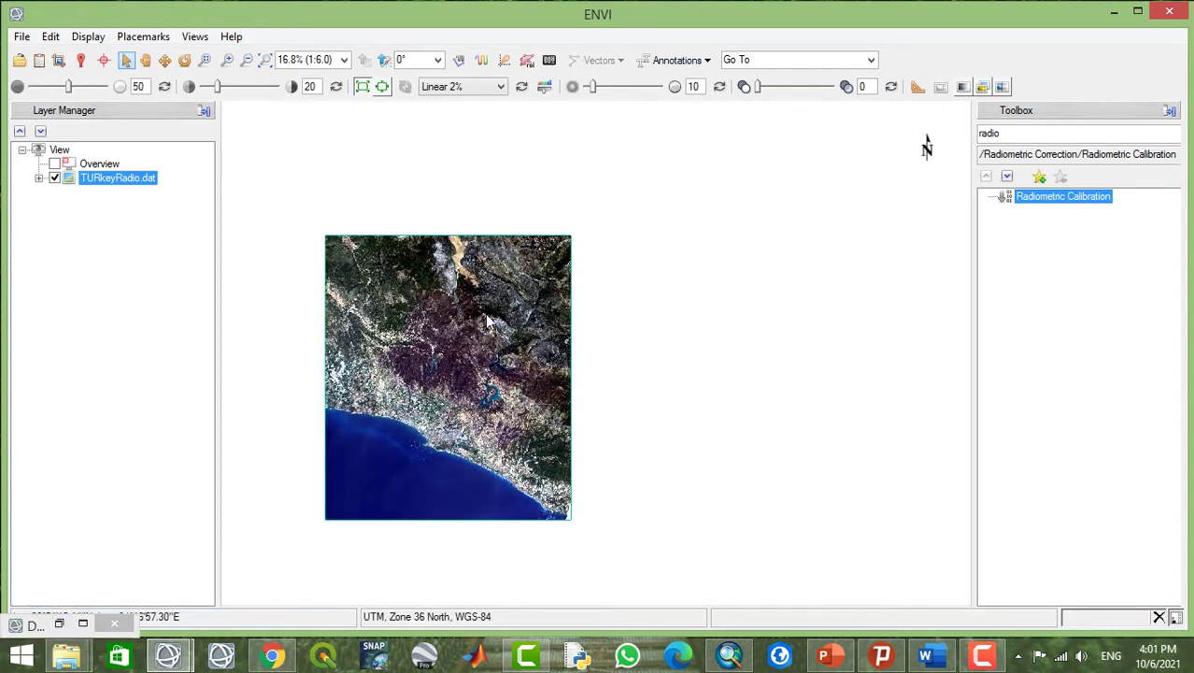
Search the toolbox for "qua" and start the QUick Atmospheric Correction (QUAC) tool.
{"action": "left_click", "coordinate": [148, 61]}
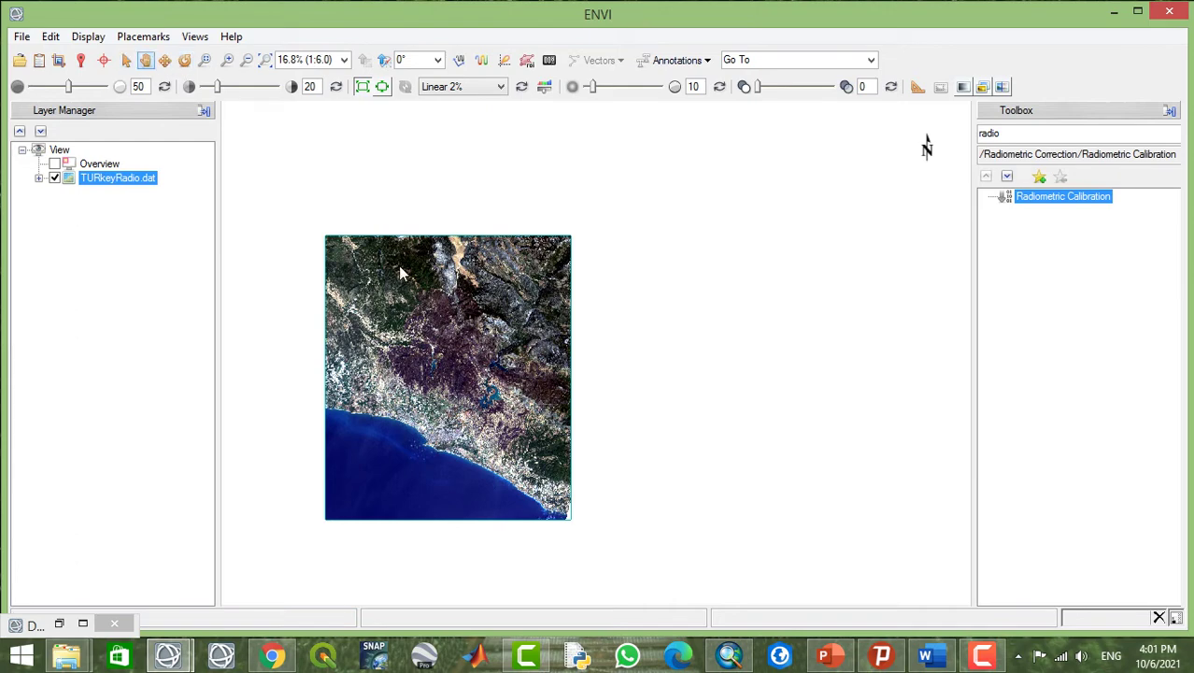
{"action": "left_click_drag", "start_coordinate": [425, 340], "coordinate": [570, 322]}
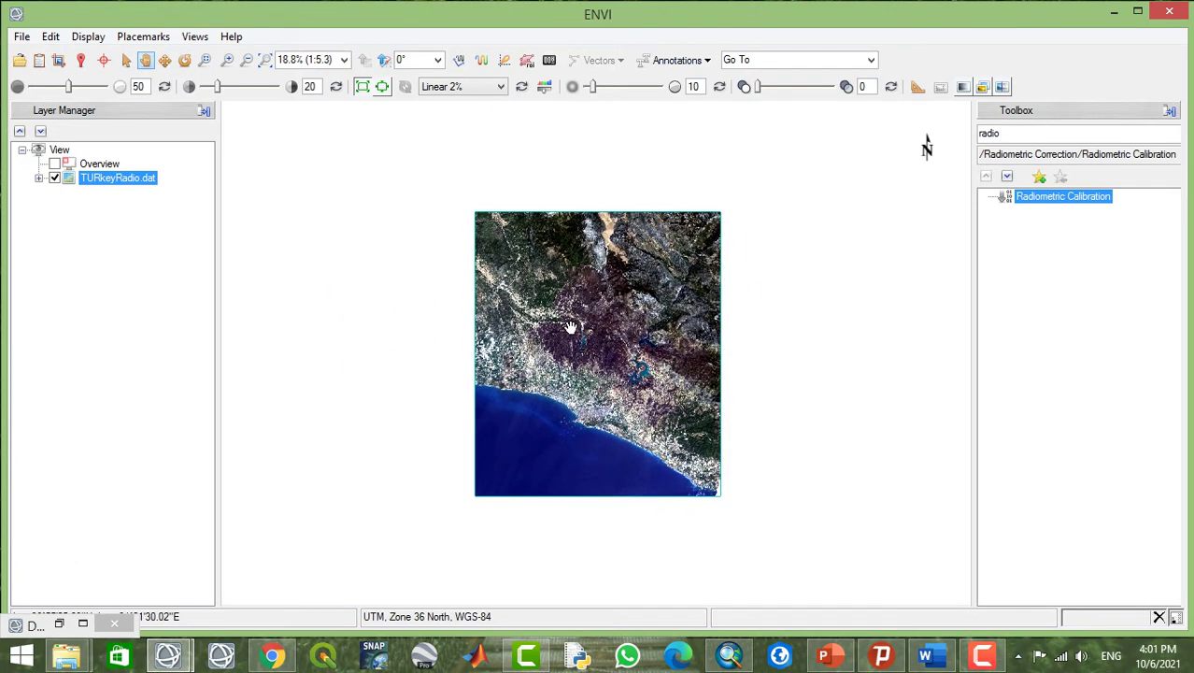
{"action": "scroll", "coordinate": [570, 322], "scroll_direction": "up", "scroll_amount": 1}
{"action": "scroll", "coordinate": [568, 329], "scroll_direction": "up", "scroll_amount": 1}
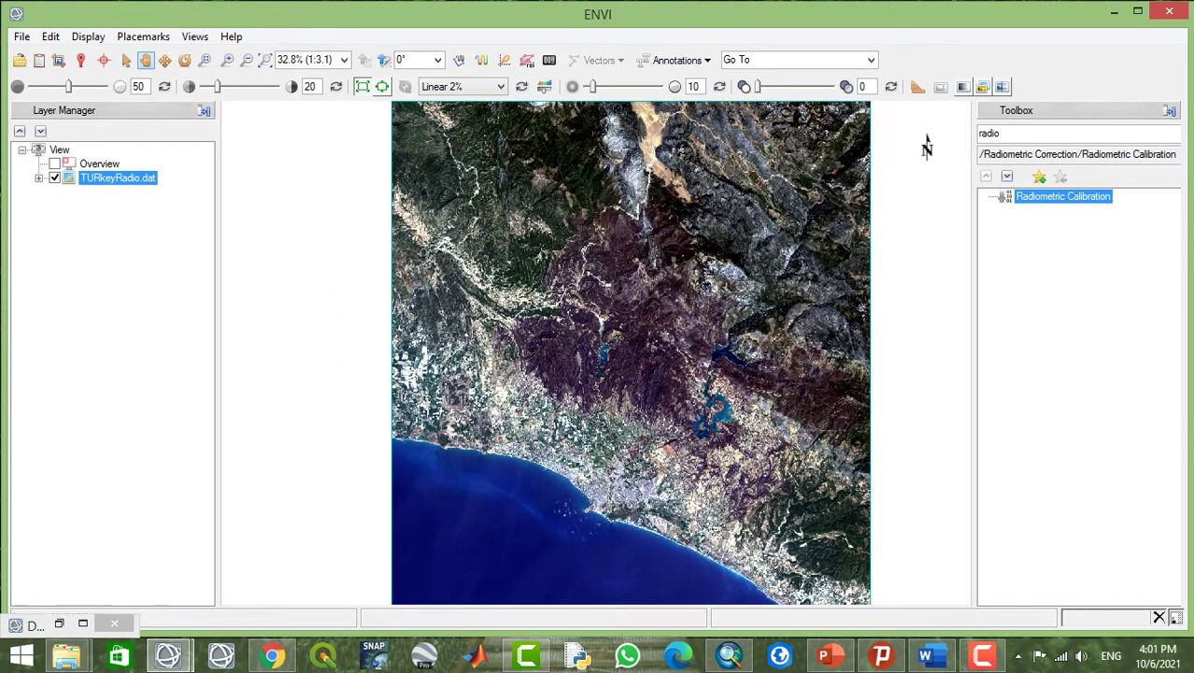
{"action": "left_click", "coordinate": [1045, 129]}
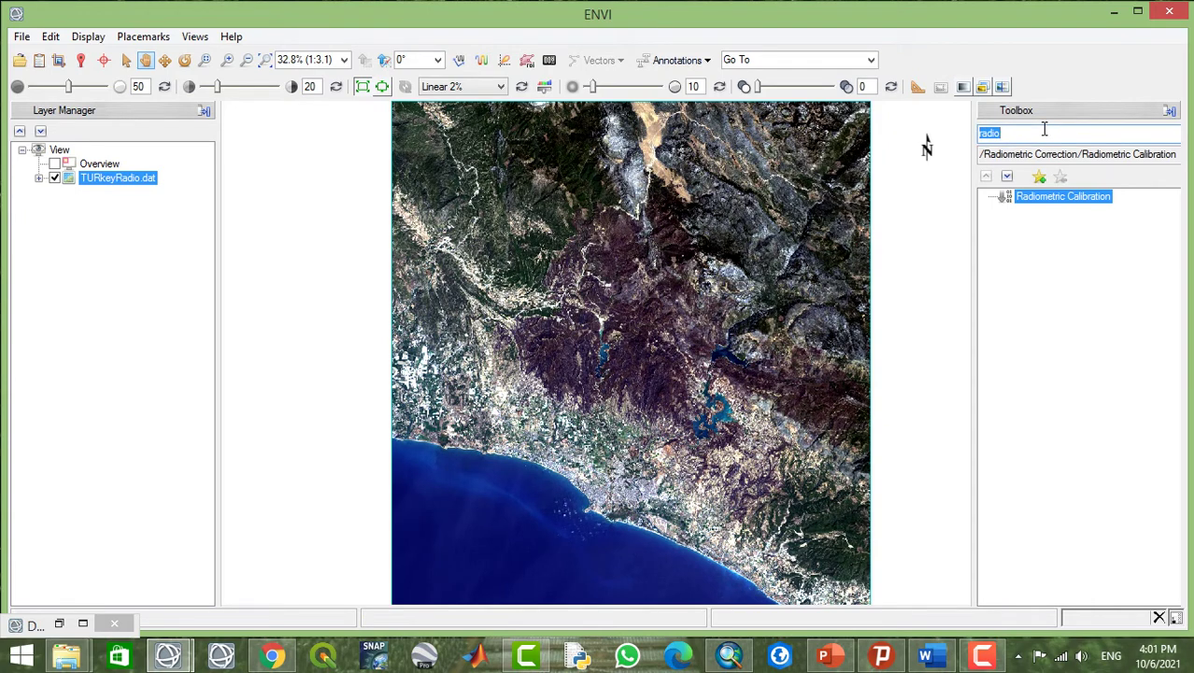
{"action": "key", "text": "BackSpace"}
{"action": "type", "text": "qua"}
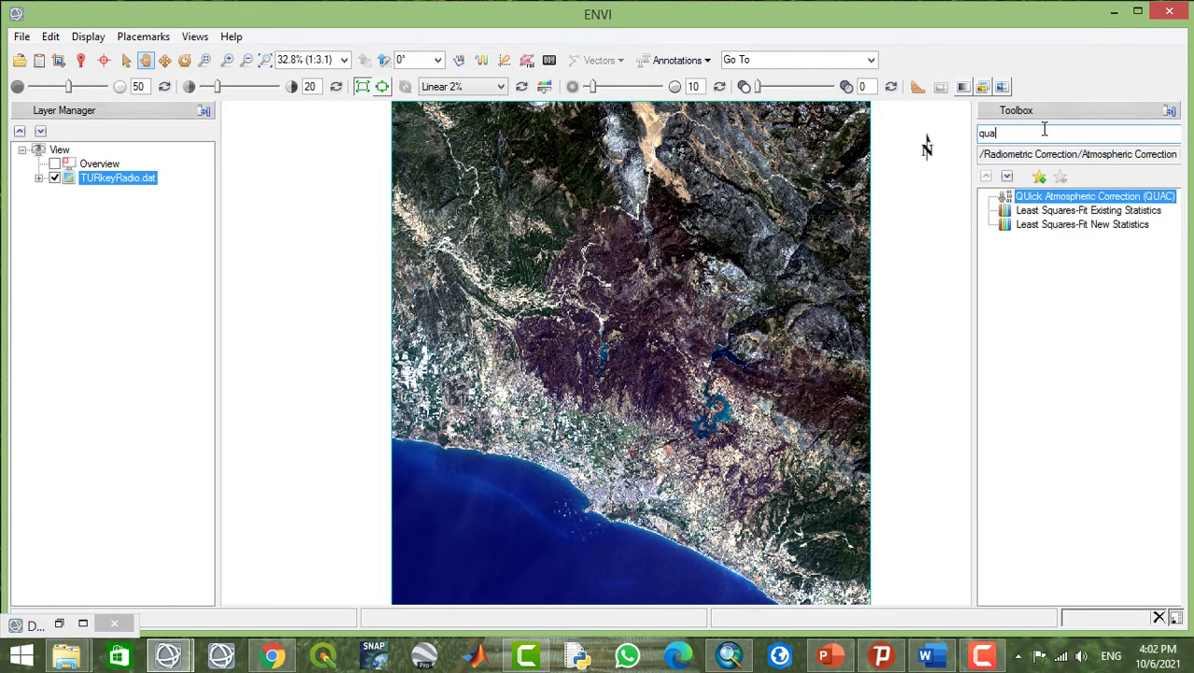
{"action": "double_click", "coordinate": [1088, 197]}
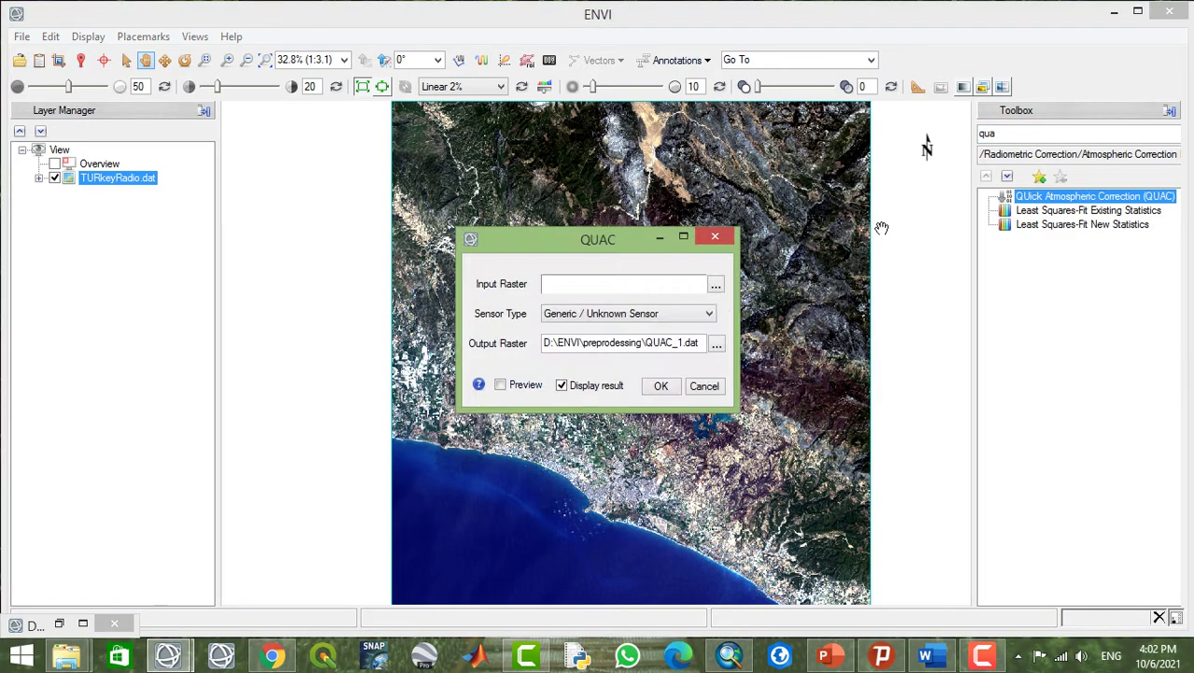
Run QUAC on TURkeyRadio.dat with the Landsat TM/ETM/OLI sensor type, then close the minimized floating window.
{"action": "left_click", "coordinate": [715, 284]}
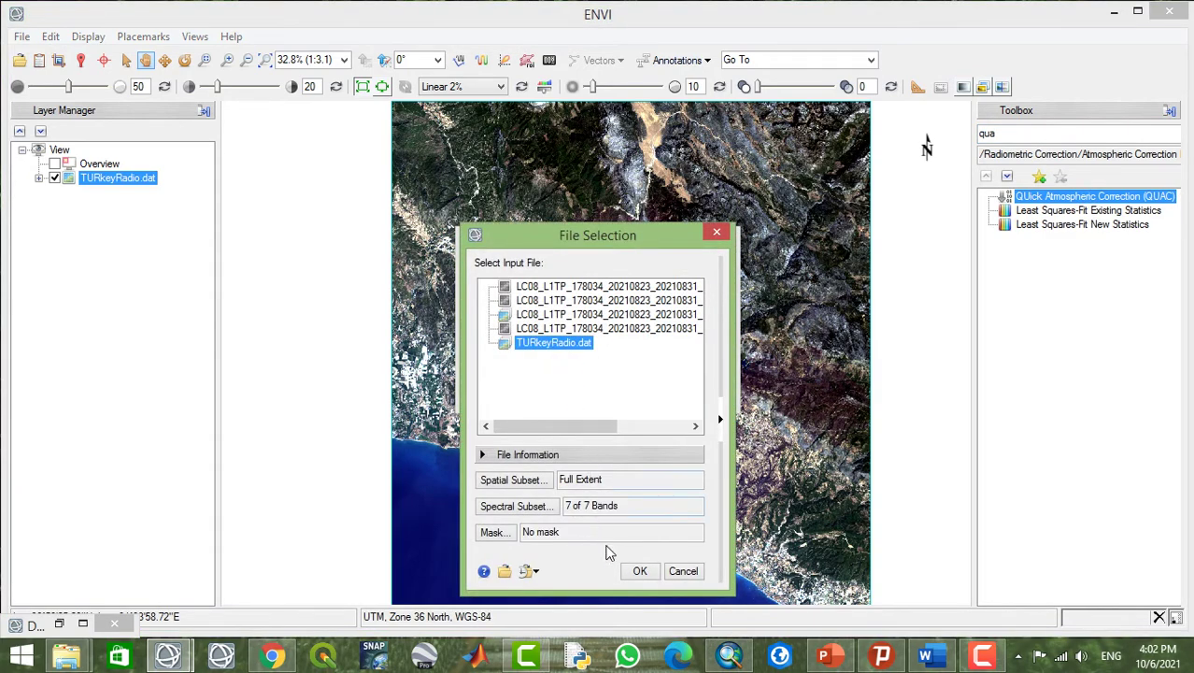
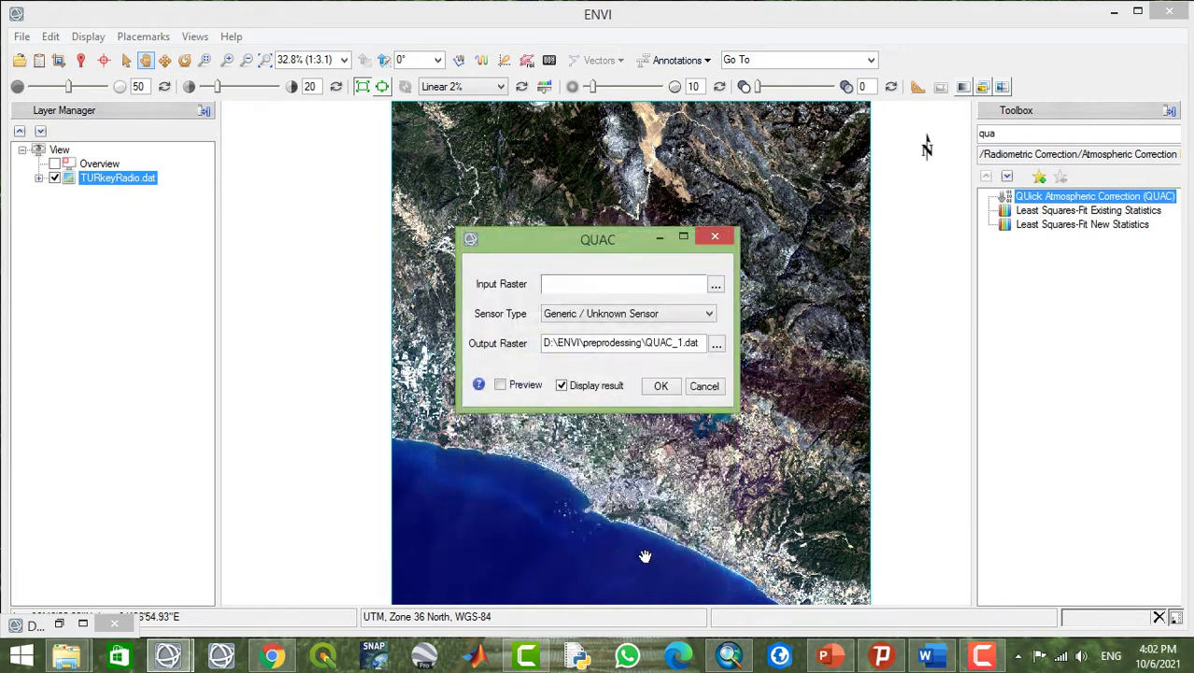
{"action": "left_click", "coordinate": [708, 316]}
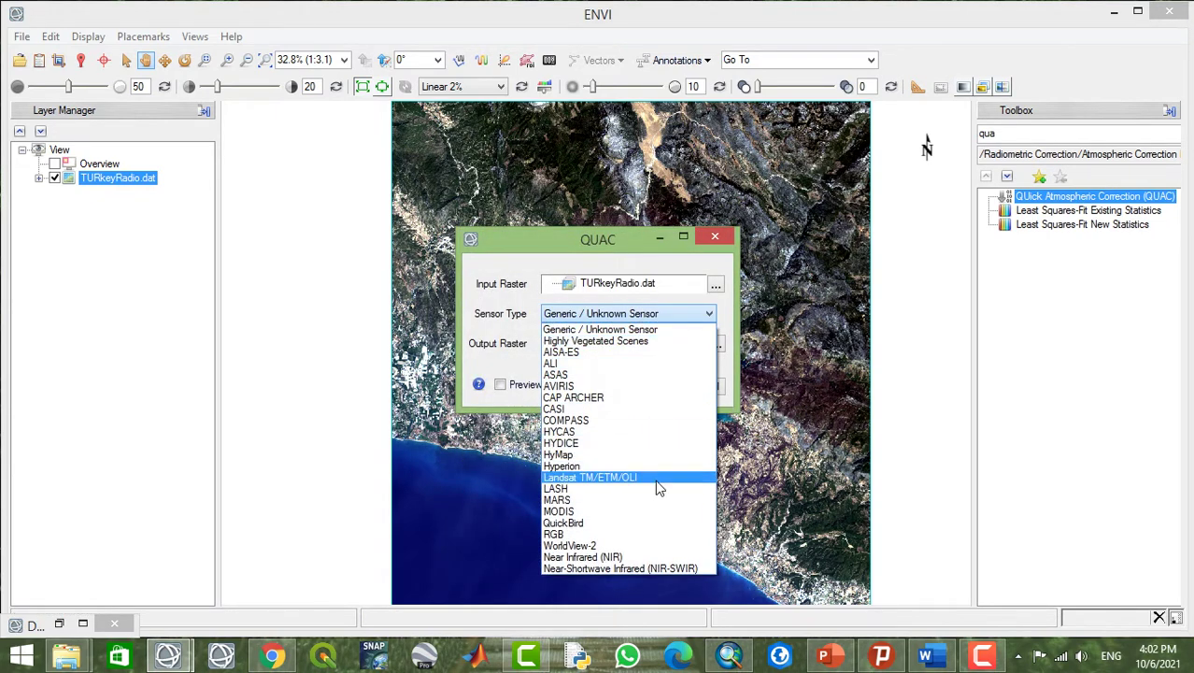
{"action": "left_click", "coordinate": [655, 479]}
{"action": "left_click", "coordinate": [659, 387]}
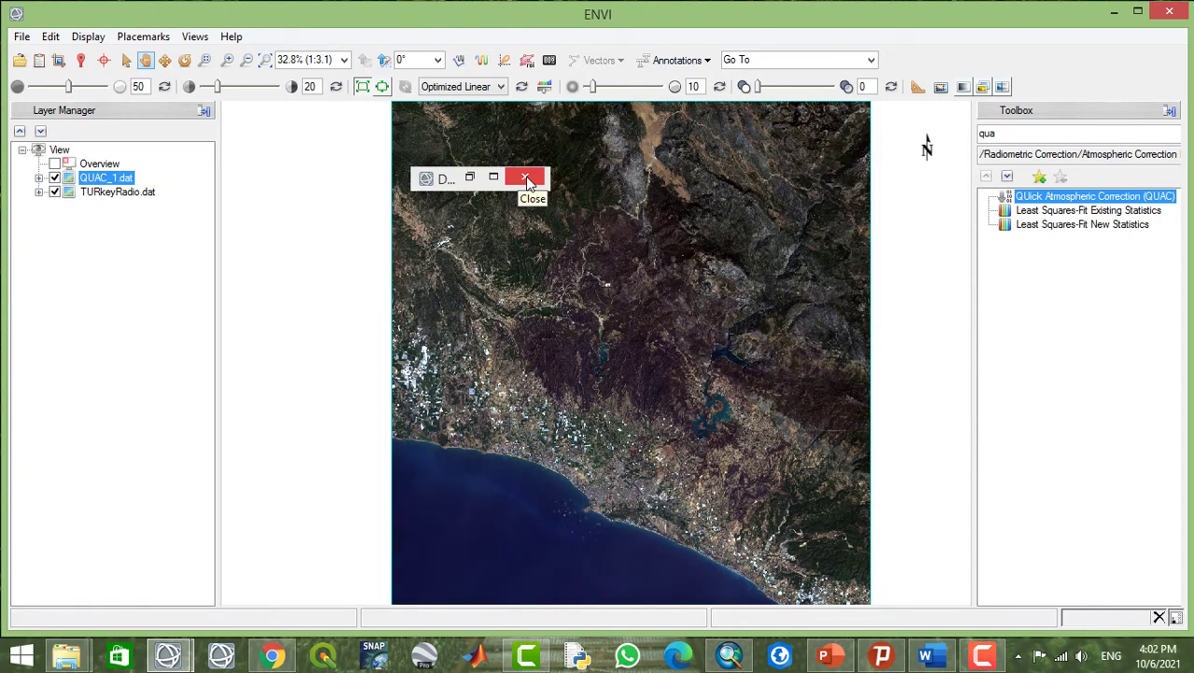
{"action": "left_click", "coordinate": [526, 178]}
Apply a Linear 2% stretch to the QUAC_1.dat layer and hide the TURkeyRadio.dat layer.
{"action": "left_click", "coordinate": [496, 87]}
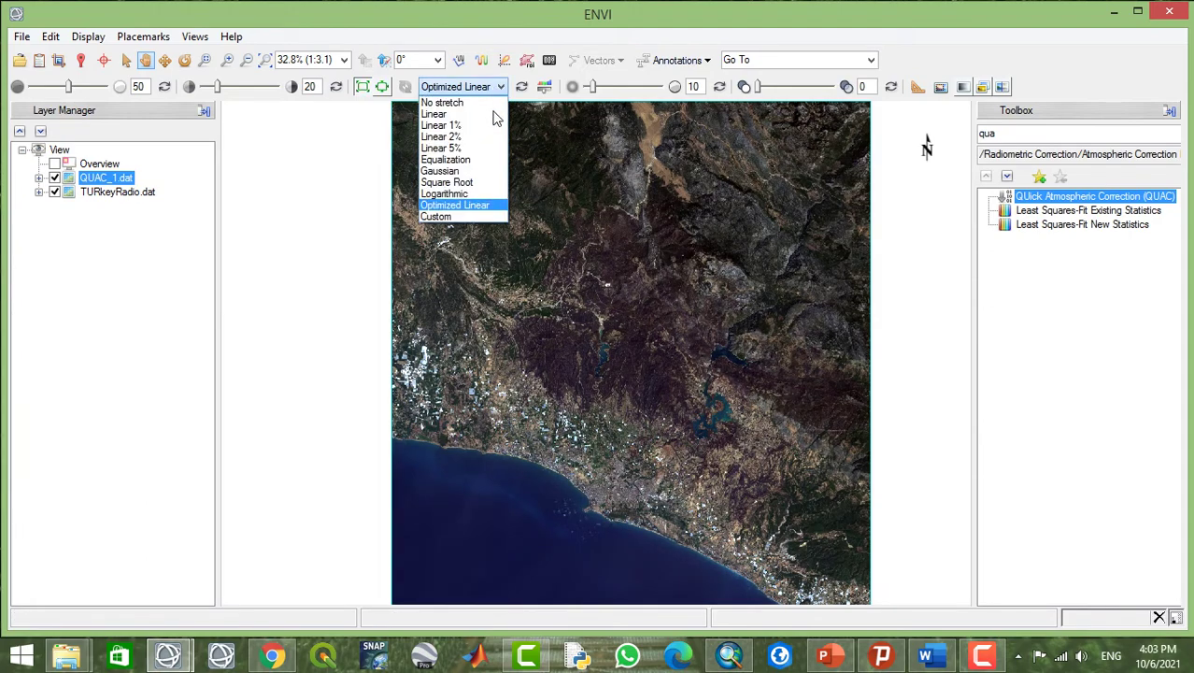
{"action": "left_click", "coordinate": [485, 138]}
{"action": "left_click_drag", "start_coordinate": [665, 269], "coordinate": [554, 372]}
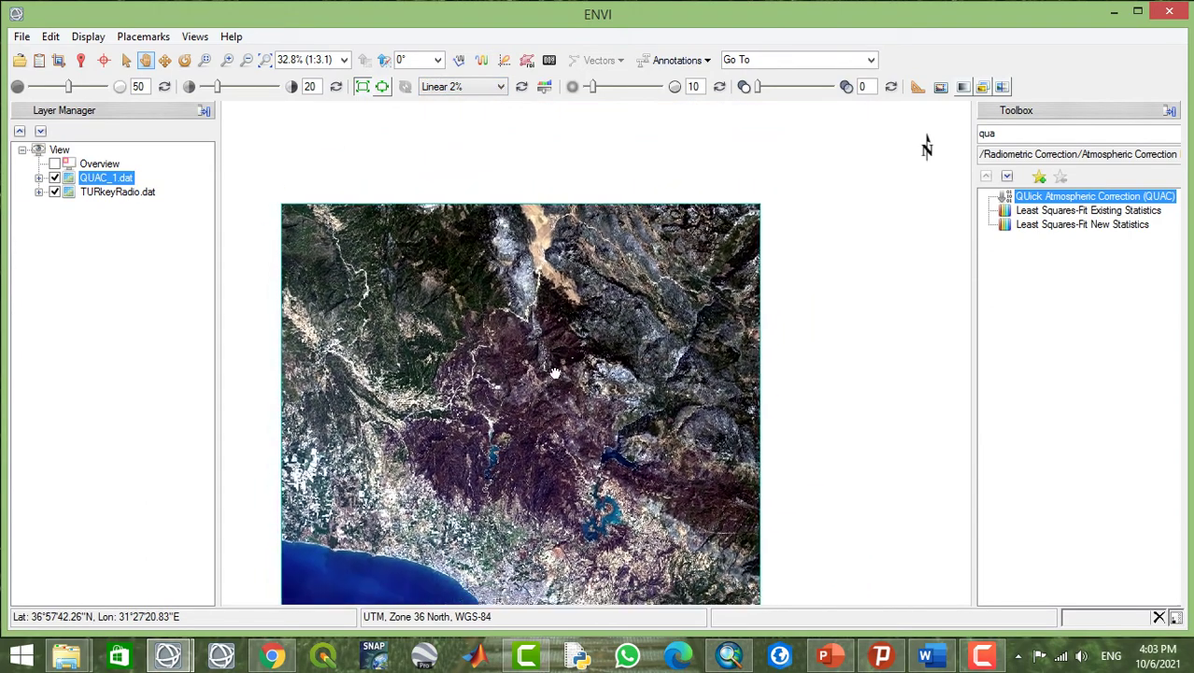
{"action": "scroll", "coordinate": [552, 383], "scroll_direction": "up", "scroll_amount": 3}
{"action": "left_click_drag", "start_coordinate": [503, 430], "coordinate": [622, 436]}
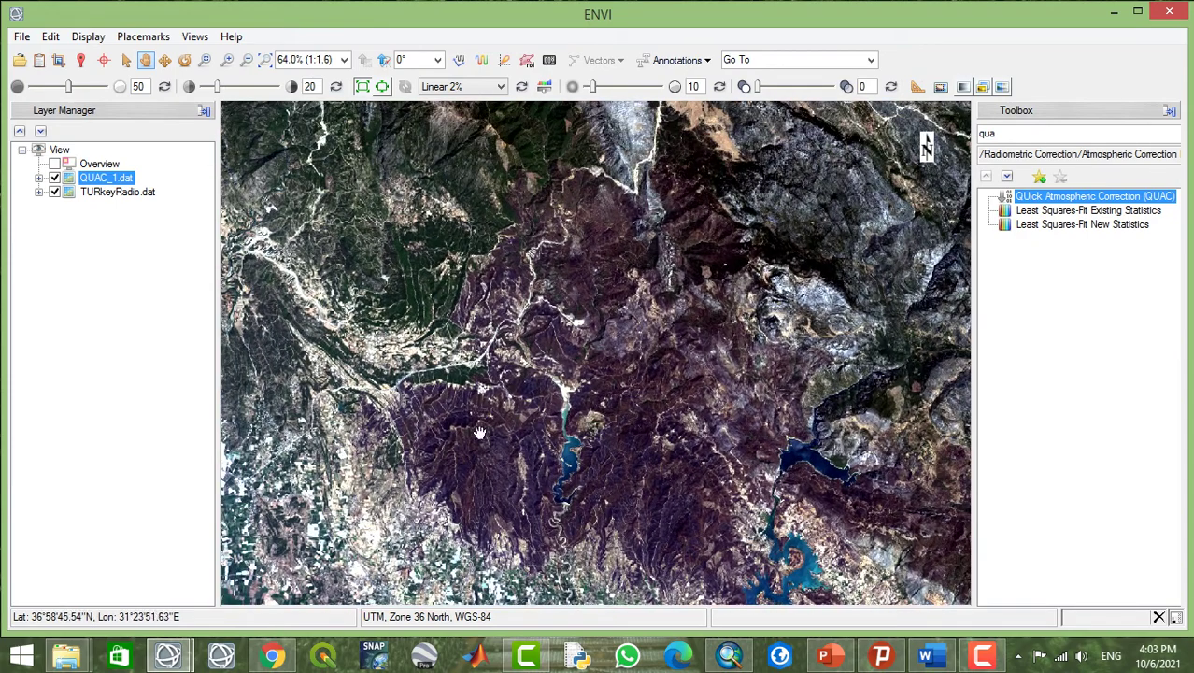
{"action": "left_click_drag", "start_coordinate": [707, 495], "coordinate": [595, 365]}
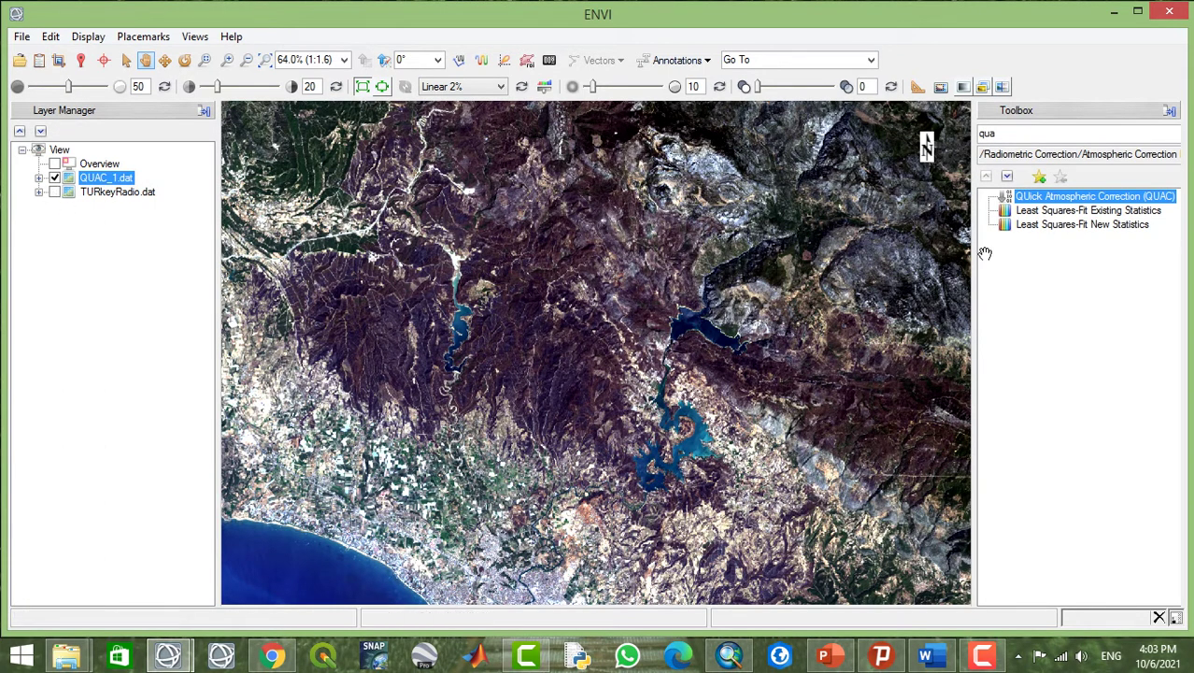
Search the toolbox for "spectra" and start the Spectral Indices tool with QUAC_1.dat as input.
{"action": "double_click", "coordinate": [1030, 137]}
{"action": "key", "text": "BackSpace"}
{"action": "type", "text": "in"}
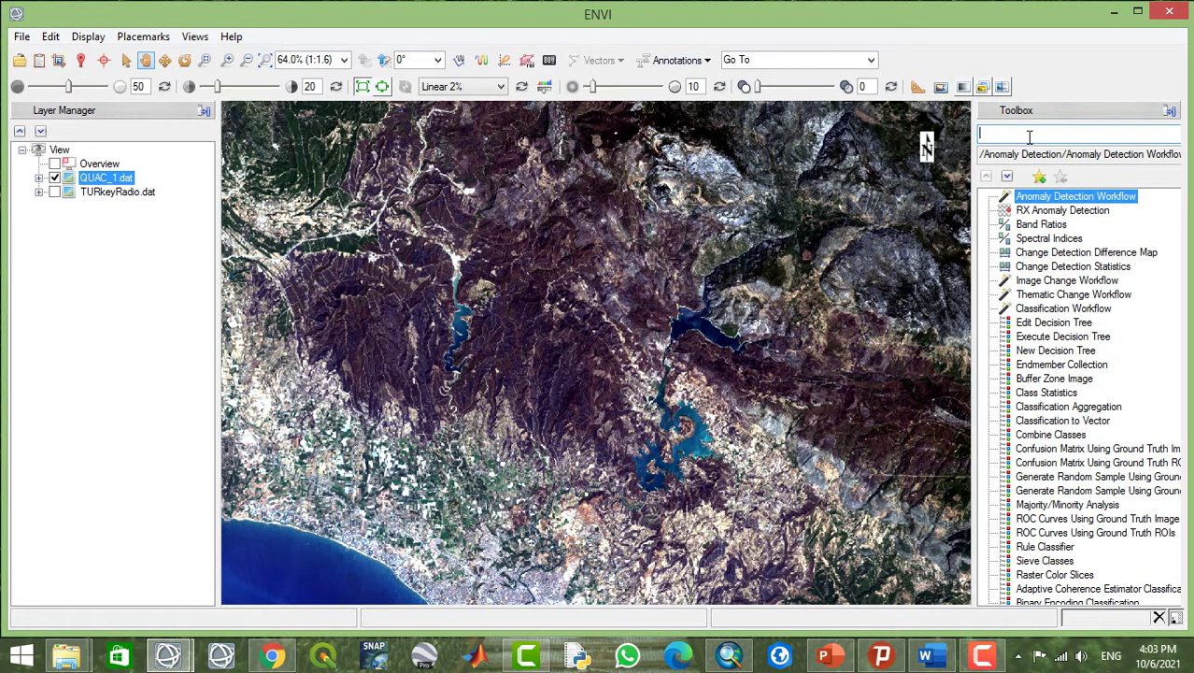
{"action": "type", "text": "spectra"}
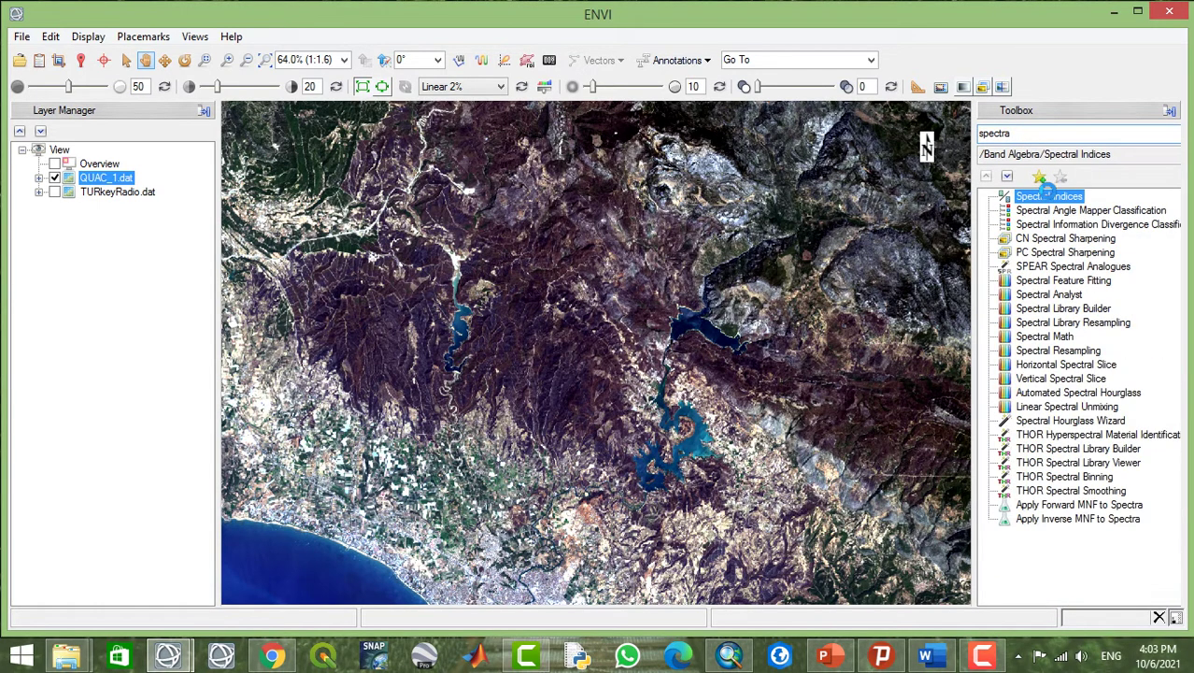
{"action": "left_click", "coordinate": [1050, 198]}
{"action": "double_click", "coordinate": [1050, 198]}
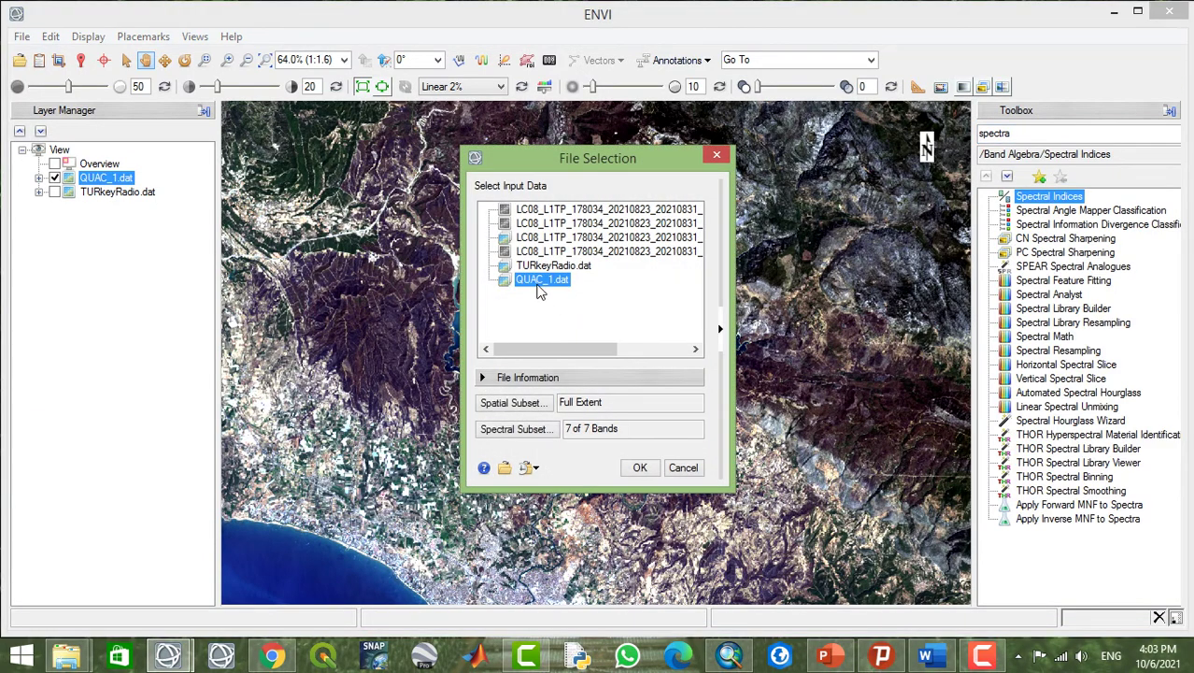
{"action": "left_click", "coordinate": [639, 469]}
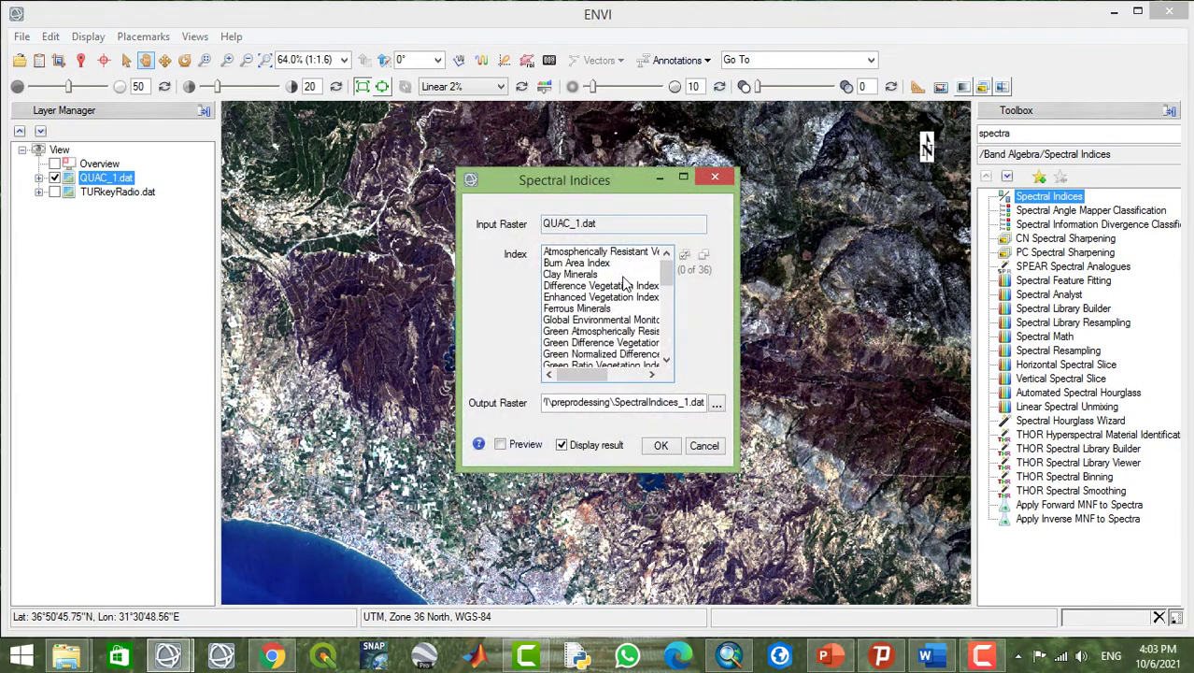
Compute the Normalized Burn Ratio index from QUAC_1.dat, writing the output to SpectralIndices_1.dat in the preprodessing folder.
{"action": "left_click", "coordinate": [683, 178]}
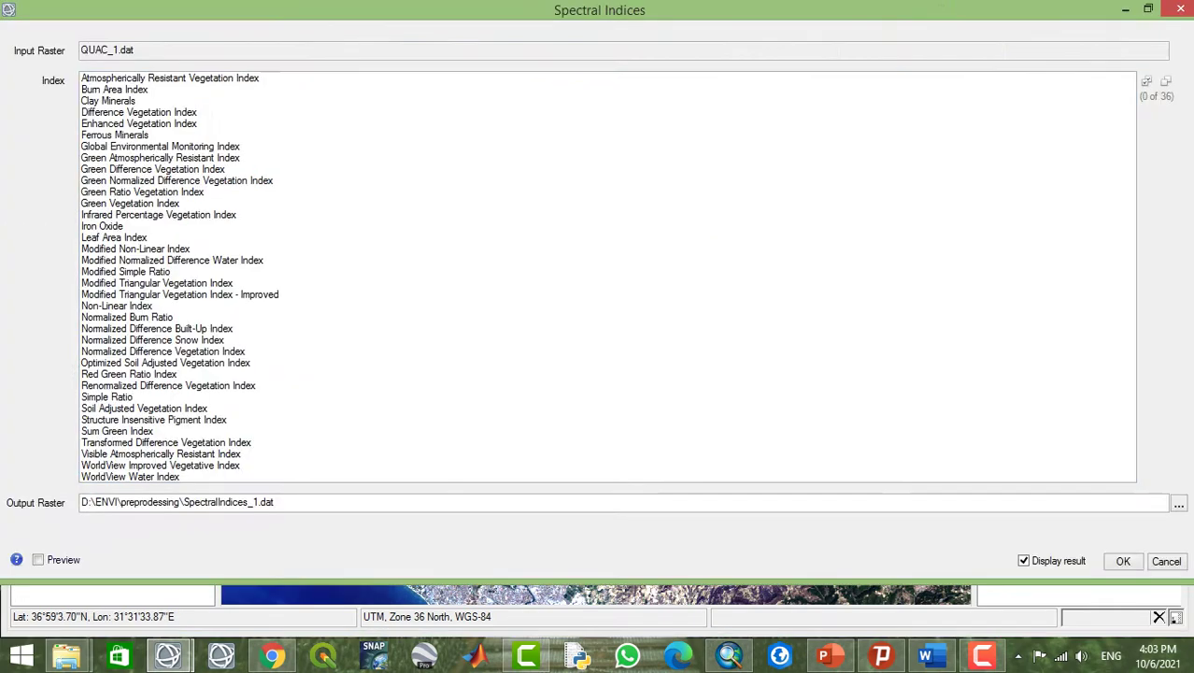
{"action": "left_click", "coordinate": [137, 318]}
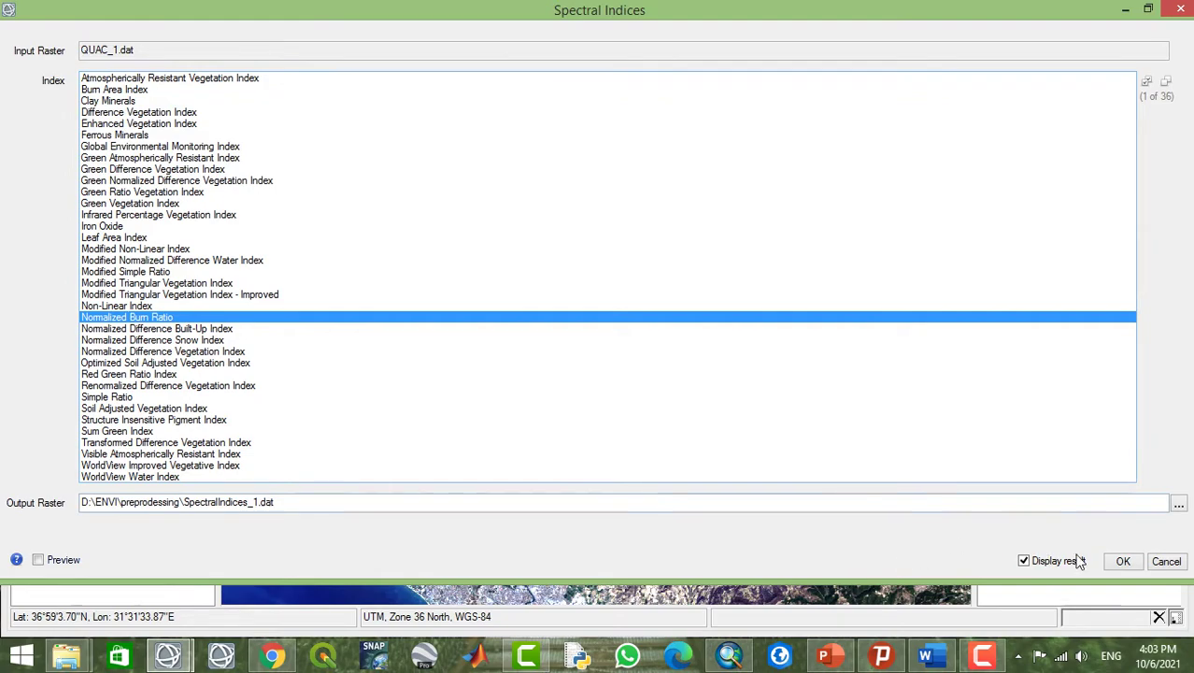
{"action": "left_click", "coordinate": [1122, 561]}
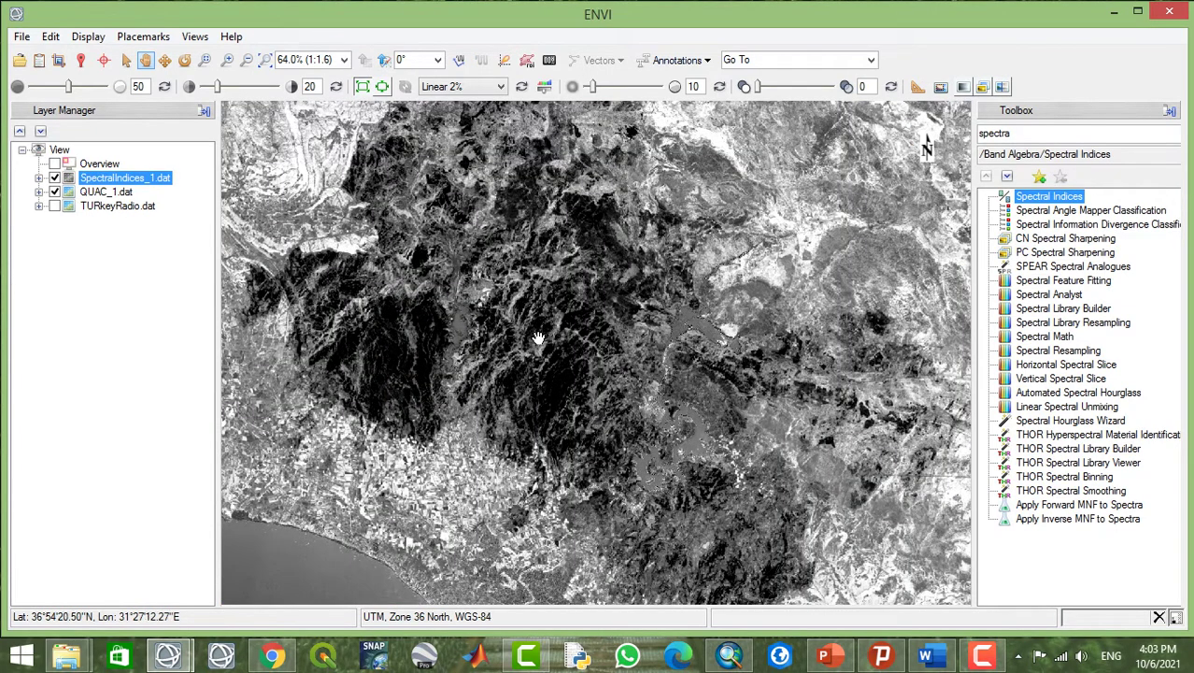
Examine the burned area in the SpectralIndices_1.dat layer and its quick statistics, and close the statistics view.
{"action": "left_click_drag", "start_coordinate": [539, 338], "coordinate": [553, 367]}
{"action": "left_click_drag", "start_coordinate": [523, 308], "coordinate": [538, 336]}
{"action": "left_click_drag", "start_coordinate": [495, 281], "coordinate": [509, 308]}
{"action": "left_click_drag", "start_coordinate": [462, 253], "coordinate": [476, 280]}
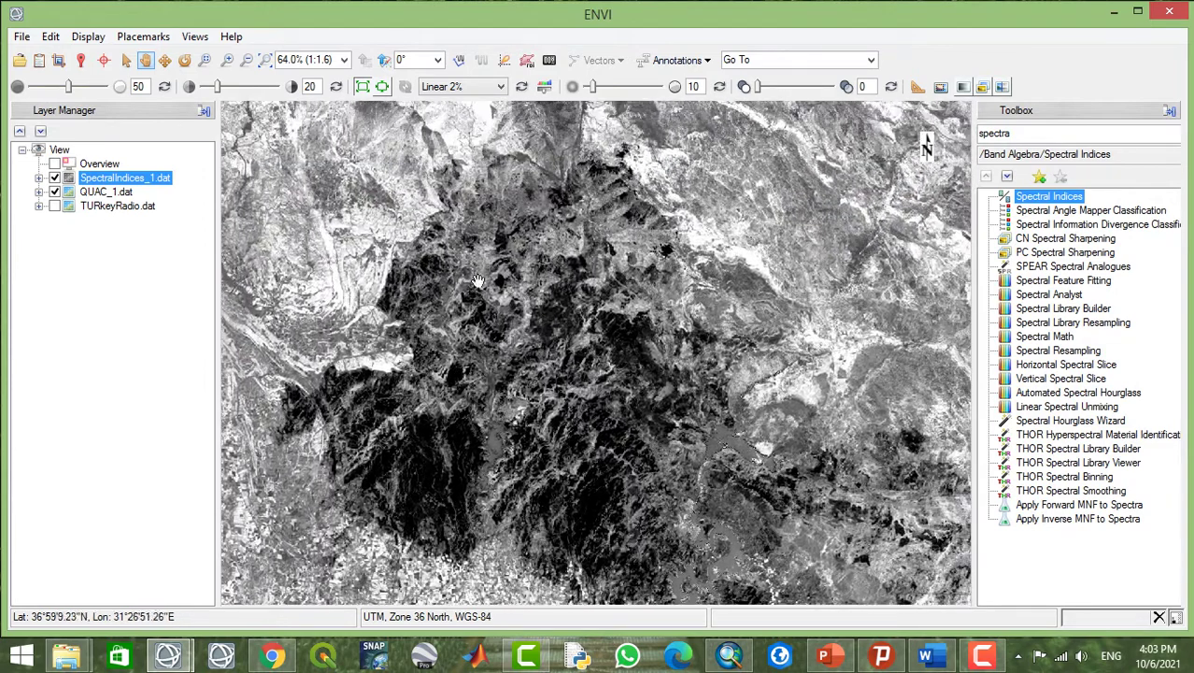
{"action": "left_click_drag", "start_coordinate": [530, 426], "coordinate": [552, 303]}
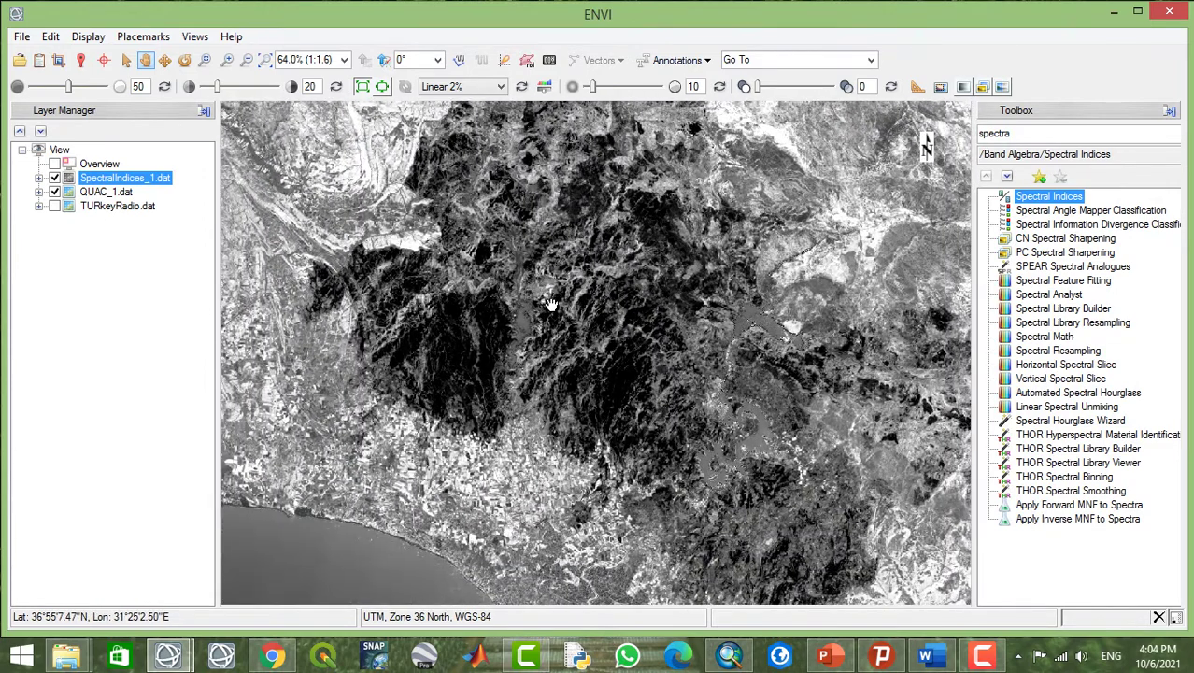
{"action": "left_click", "coordinate": [39, 179]}
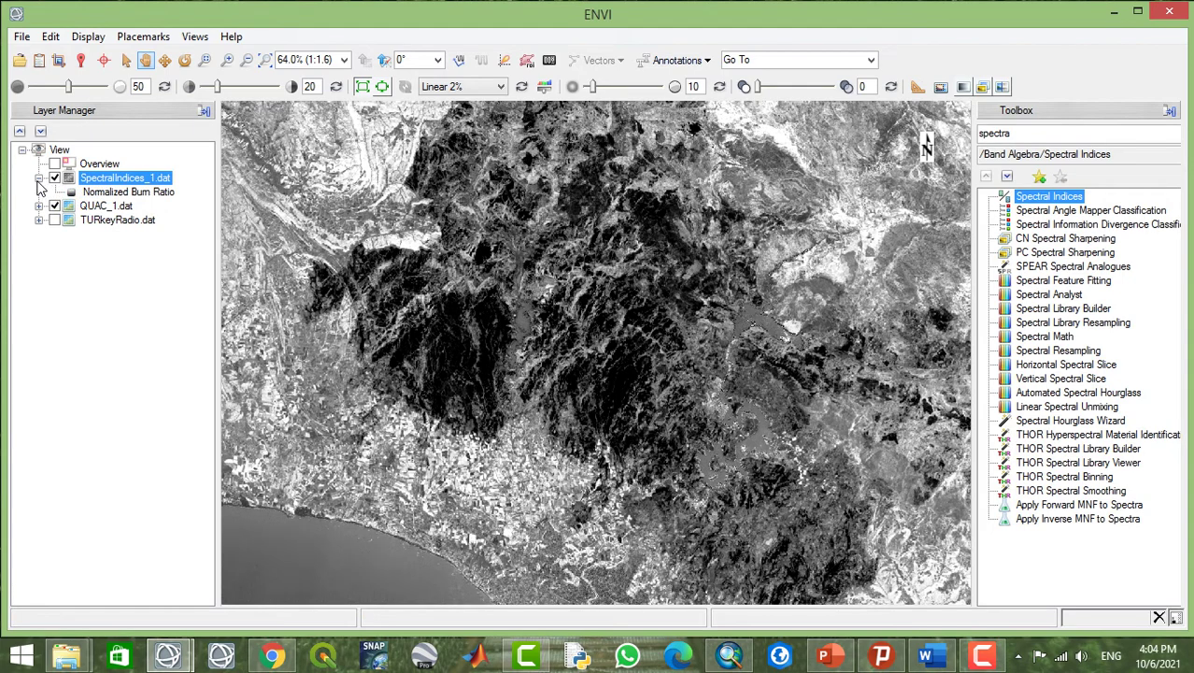
{"action": "right_click", "coordinate": [107, 178]}
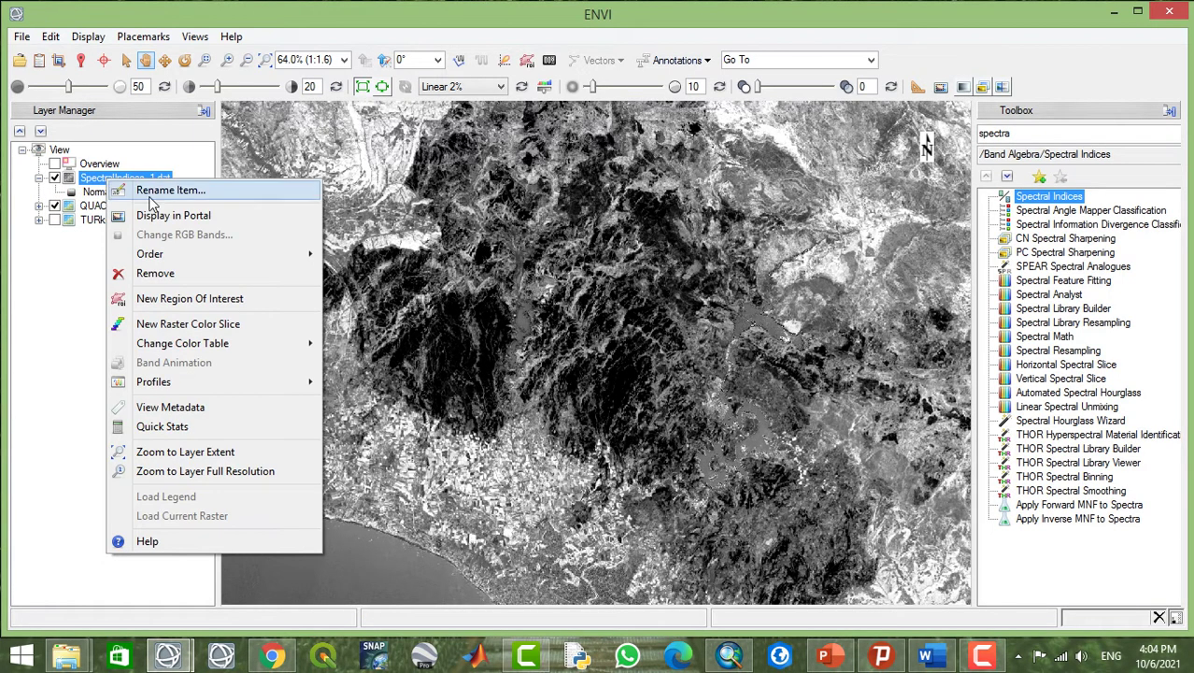
{"action": "left_click", "coordinate": [185, 427]}
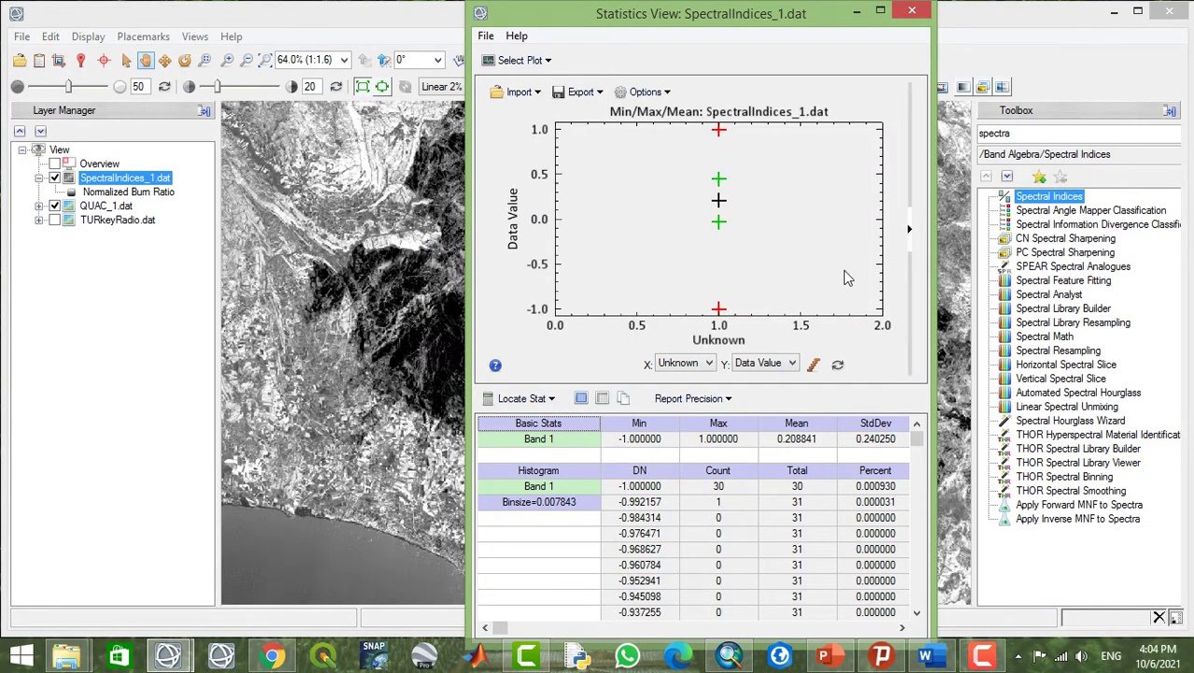
{"action": "left_click", "coordinate": [911, 12]}
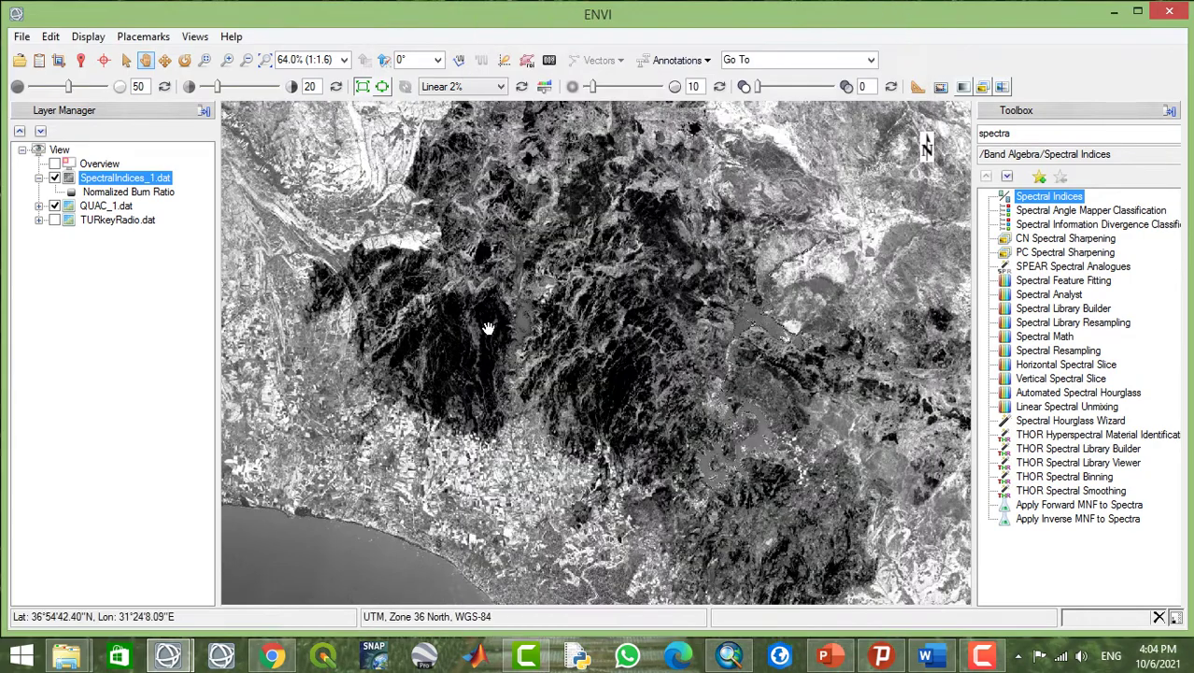
Read the cursor values of the dark burned area west of the narrow lake in the burn ratio image.
{"action": "left_click_drag", "start_coordinate": [487, 320], "coordinate": [490, 344]}
{"action": "scroll", "coordinate": [486, 346], "scroll_direction": "up", "scroll_amount": 5}
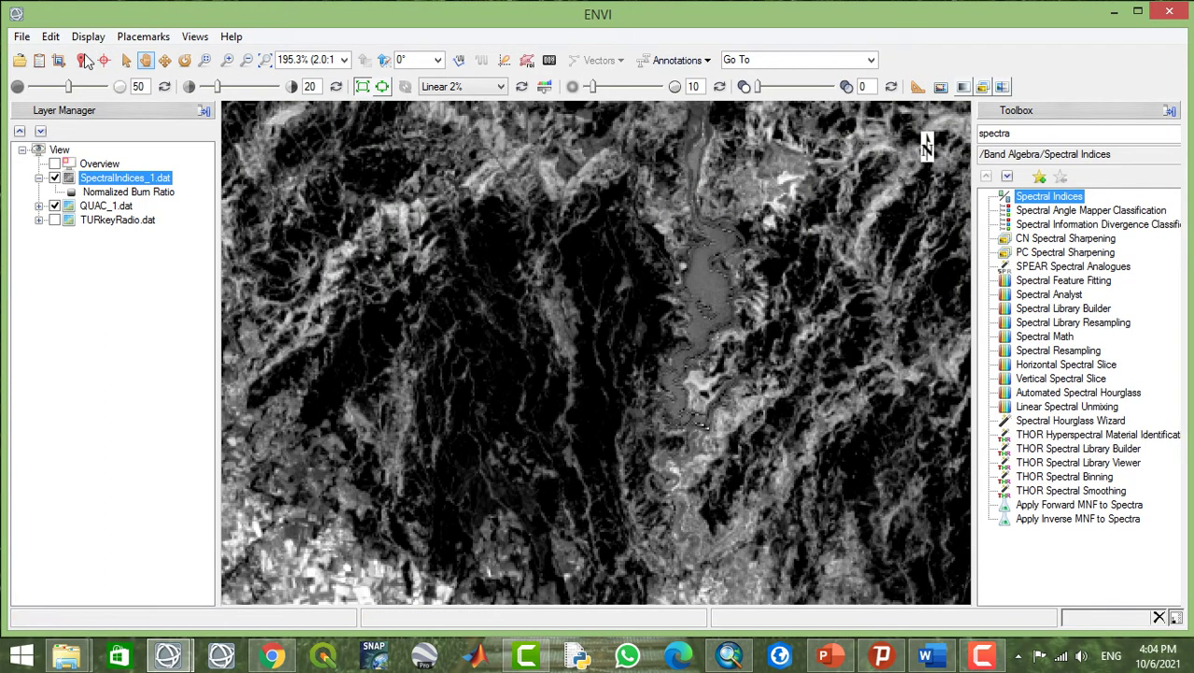
{"action": "left_click", "coordinate": [80, 59]}
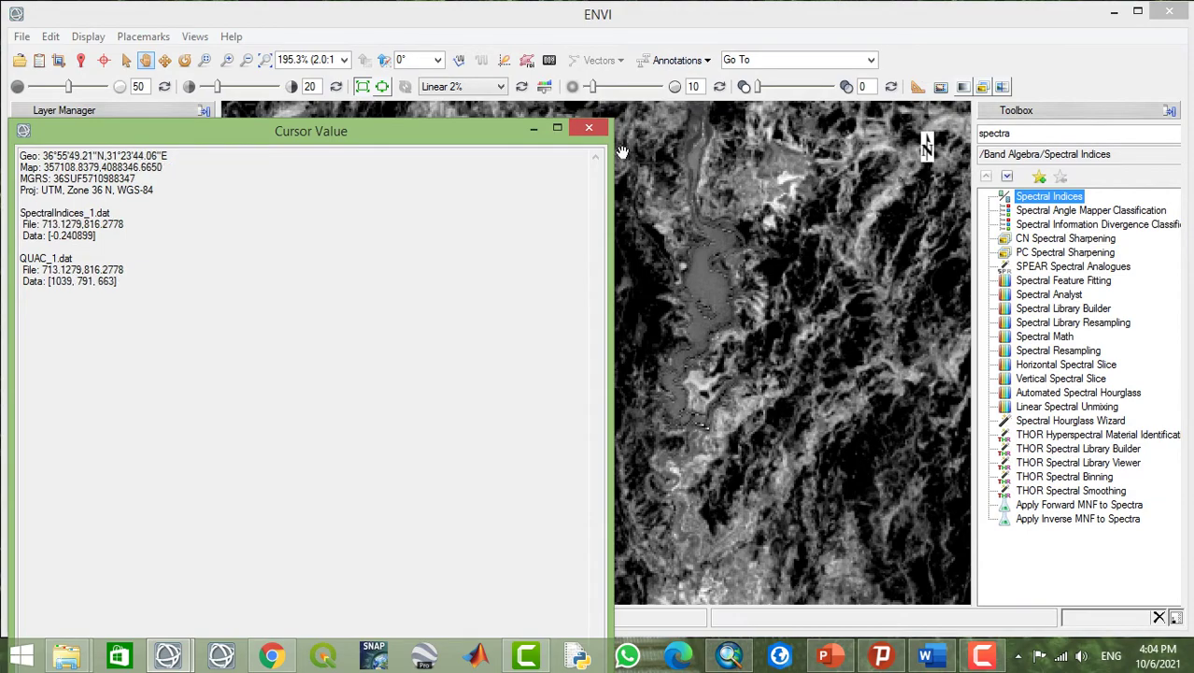
{"action": "left_click", "coordinate": [588, 127]}
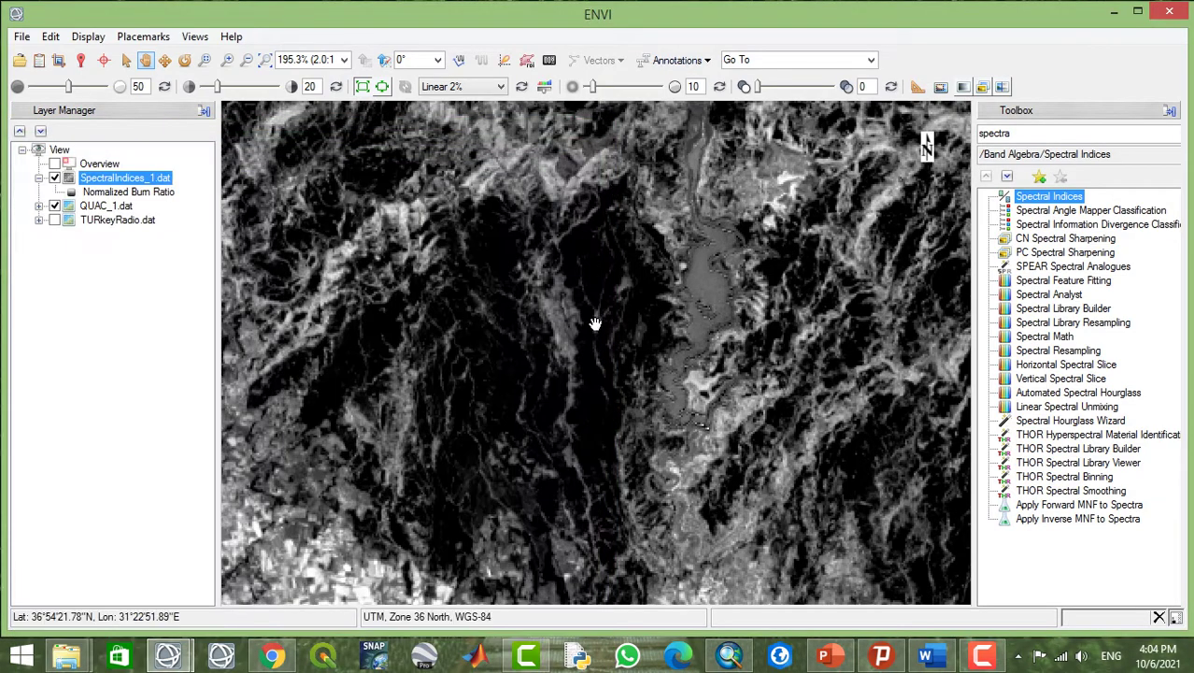
{"action": "scroll", "coordinate": [590, 324], "scroll_direction": "down", "scroll_amount": 5}
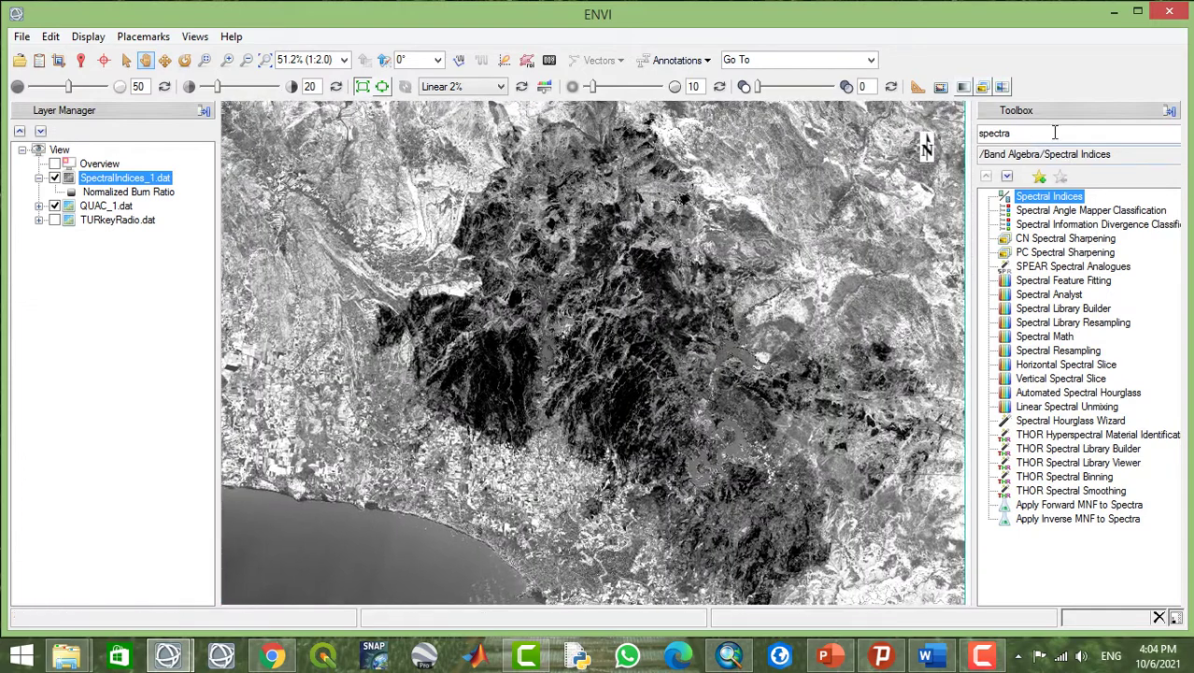
Search the toolbox for "thre" and start Band Threshold to ROI on the Normalized Burn Ratio band of SpectralIndices_1.dat.
{"action": "double_click", "coordinate": [1033, 131]}
{"action": "key", "text": "BackSpace"}
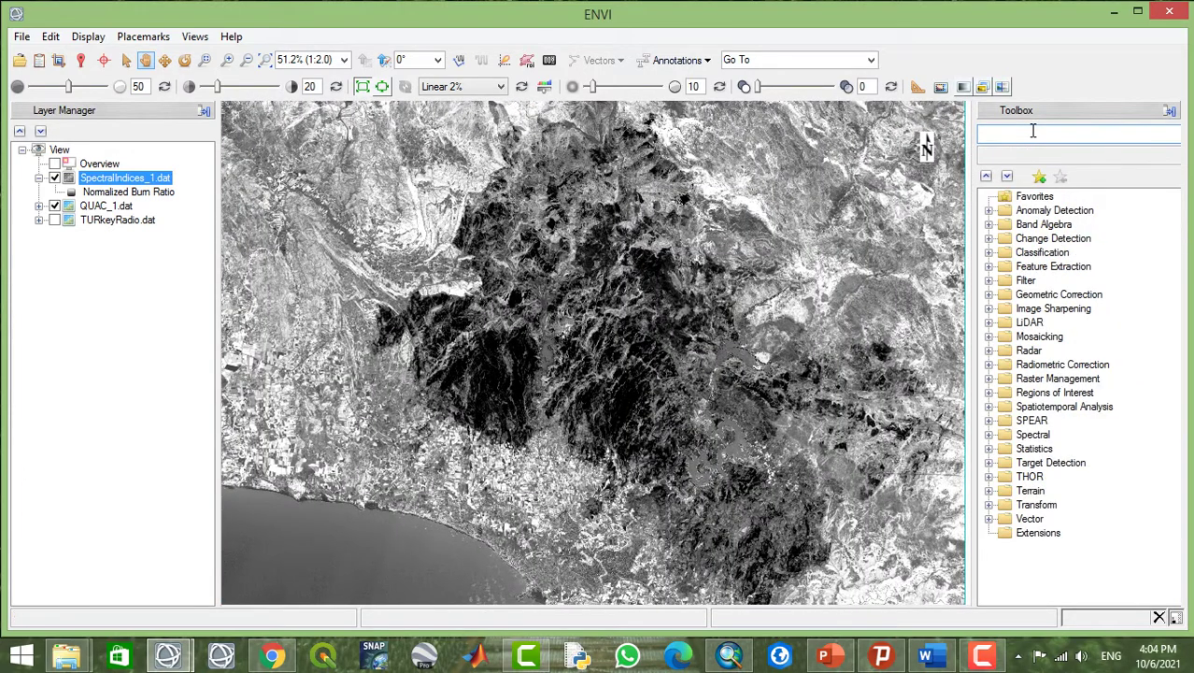
{"action": "type", "text": "thre"}
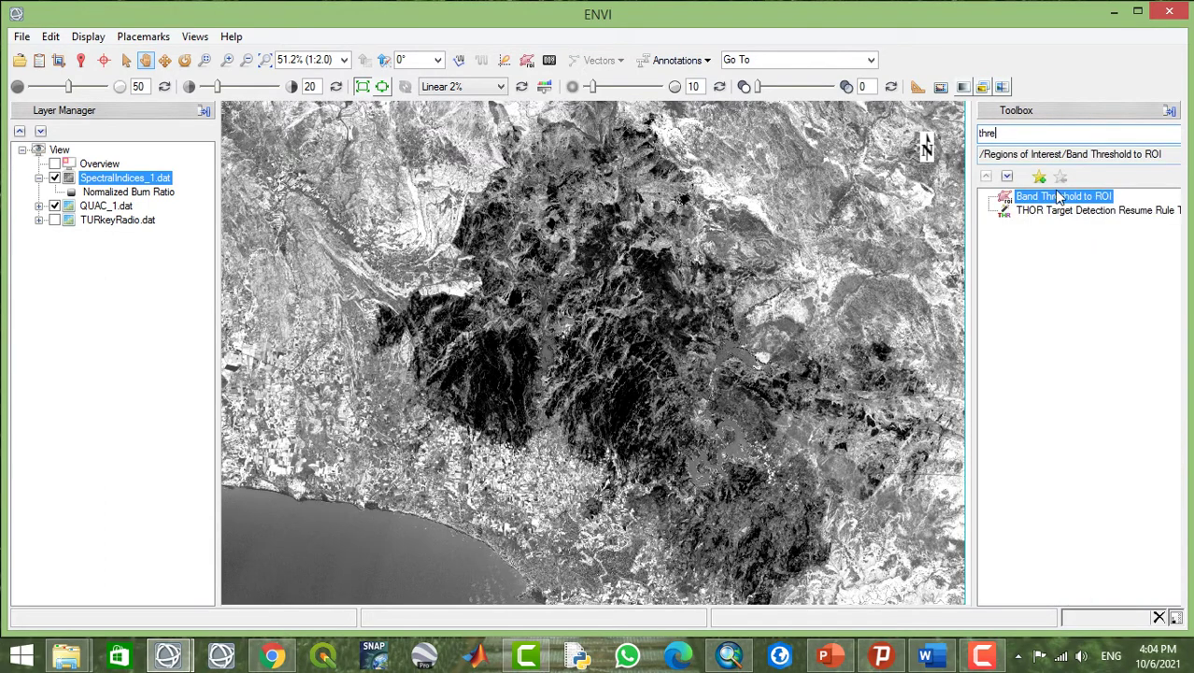
{"action": "double_click", "coordinate": [1059, 198]}
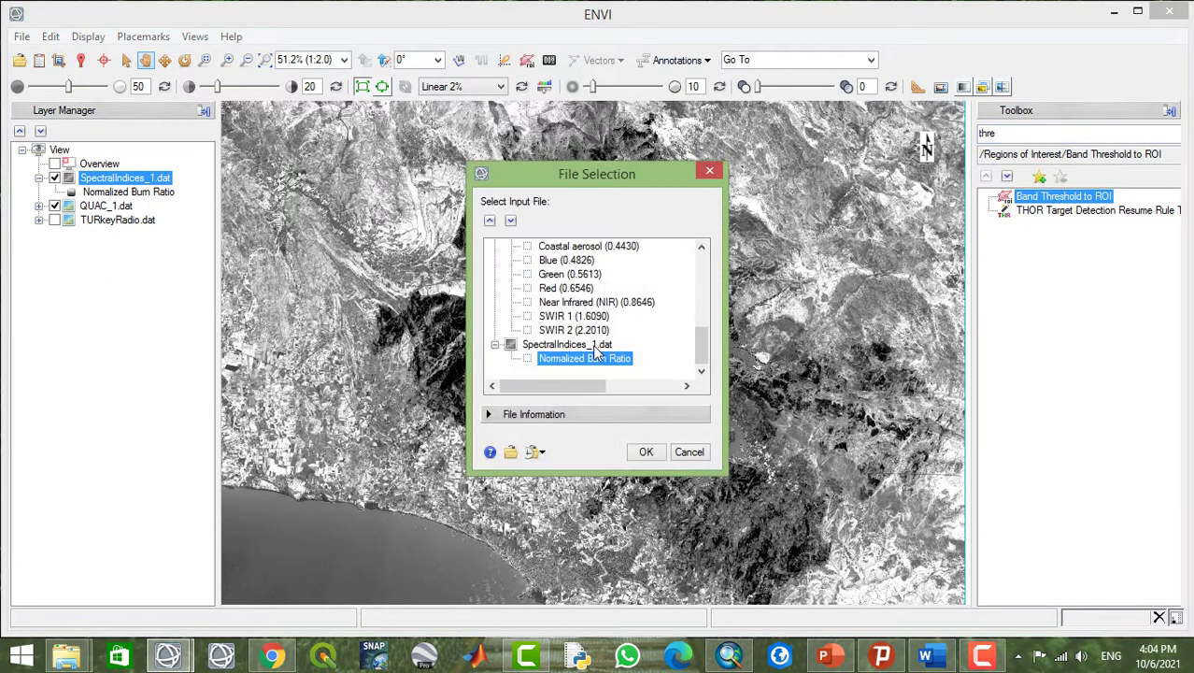
{"action": "left_click", "coordinate": [647, 452]}
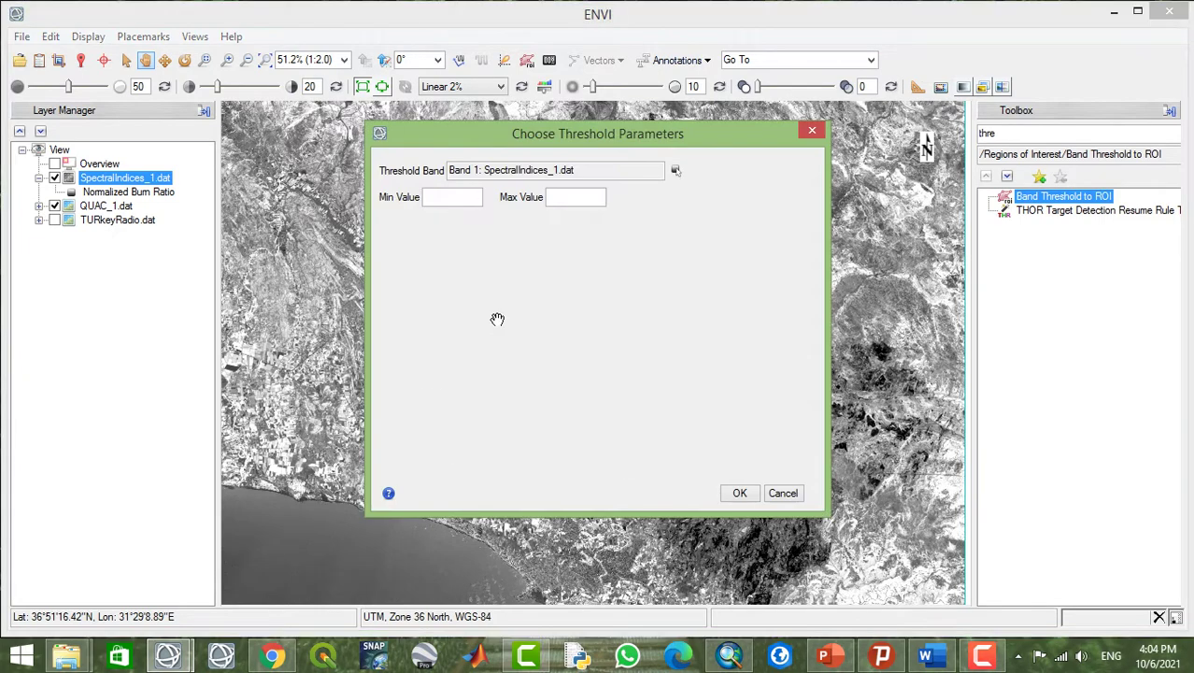
Threshold the band from -1.0 to -0.06666667 into an ROI and overlay it on the SpectralIndices_1.dat layer.
{"action": "left_click_drag", "start_coordinate": [457, 324], "coordinate": [615, 339]}
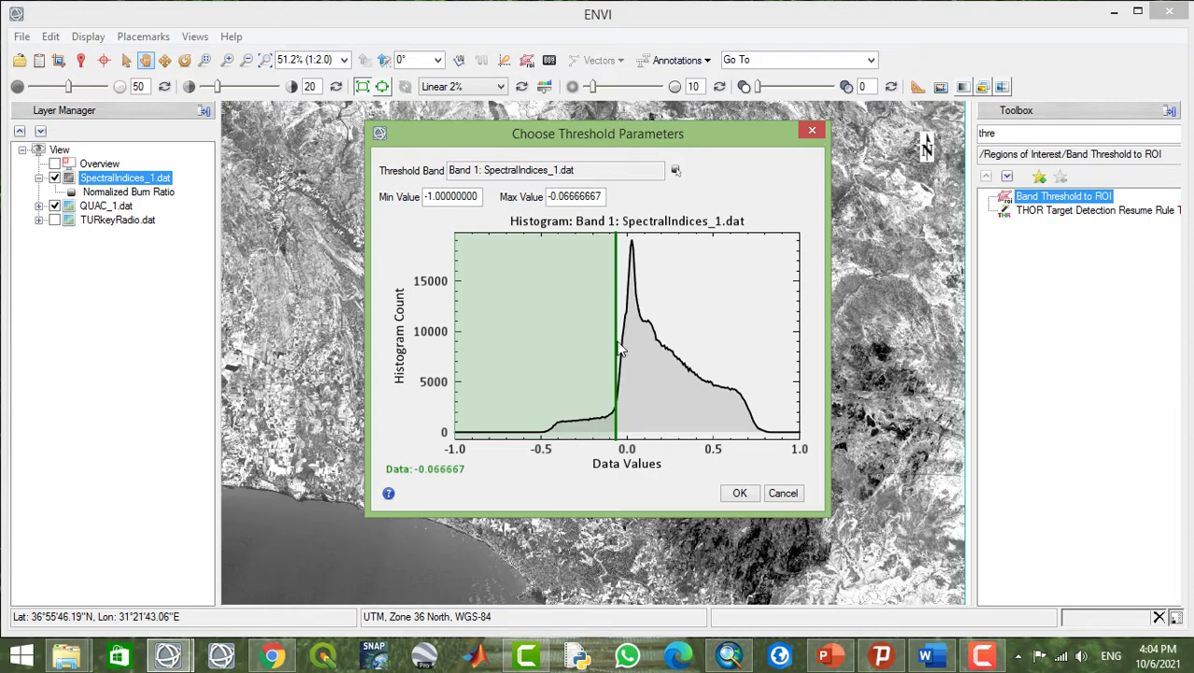
{"action": "left_click", "coordinate": [739, 493]}
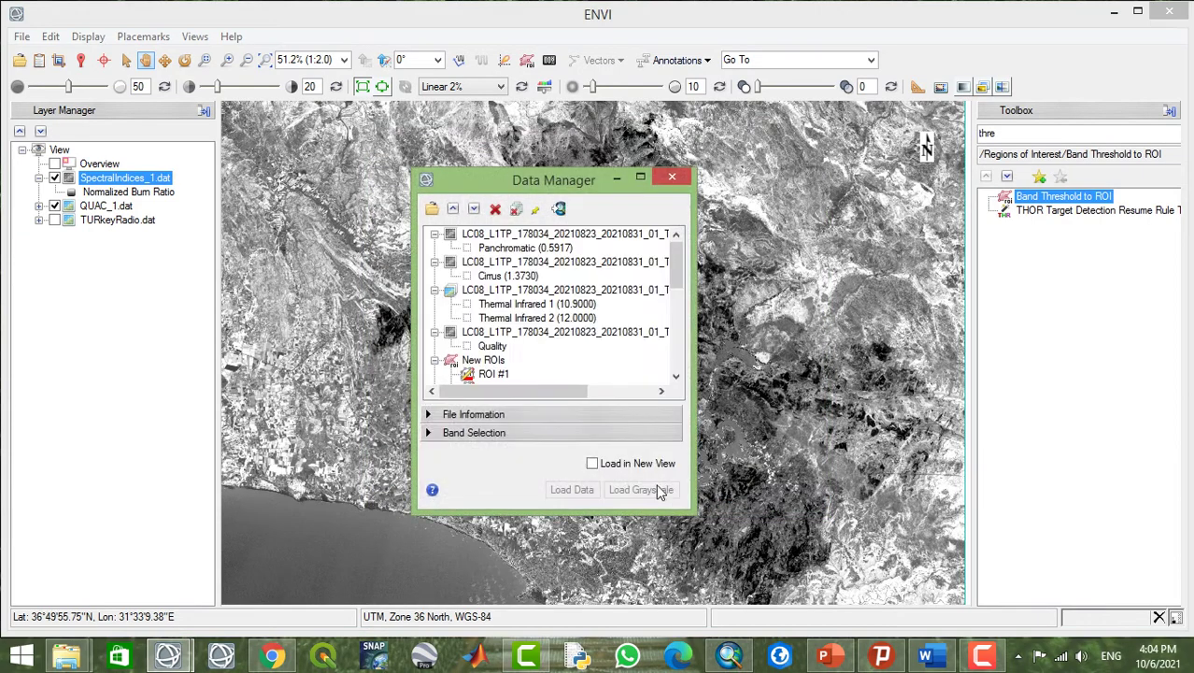
{"action": "left_click_drag", "start_coordinate": [680, 276], "coordinate": [687, 383]}
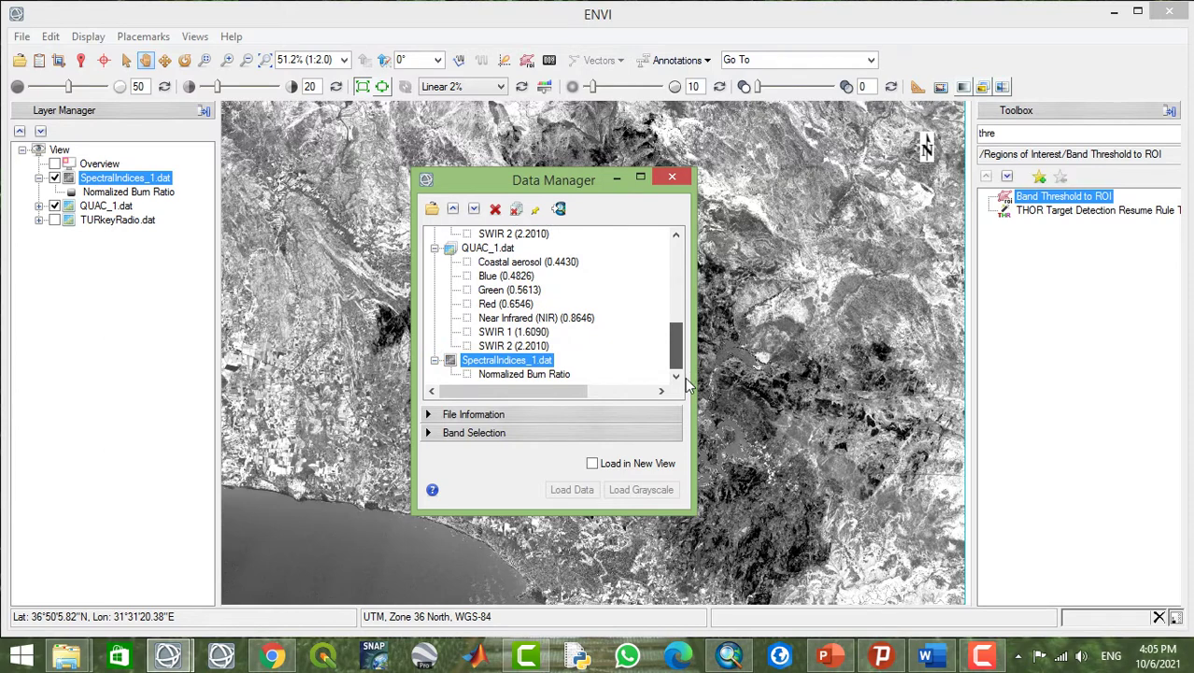
{"action": "left_click", "coordinate": [526, 373]}
{"action": "left_click_drag", "start_coordinate": [677, 370], "coordinate": [683, 312]}
{"action": "left_click", "coordinate": [542, 276]}
{"action": "left_click", "coordinate": [572, 490]}
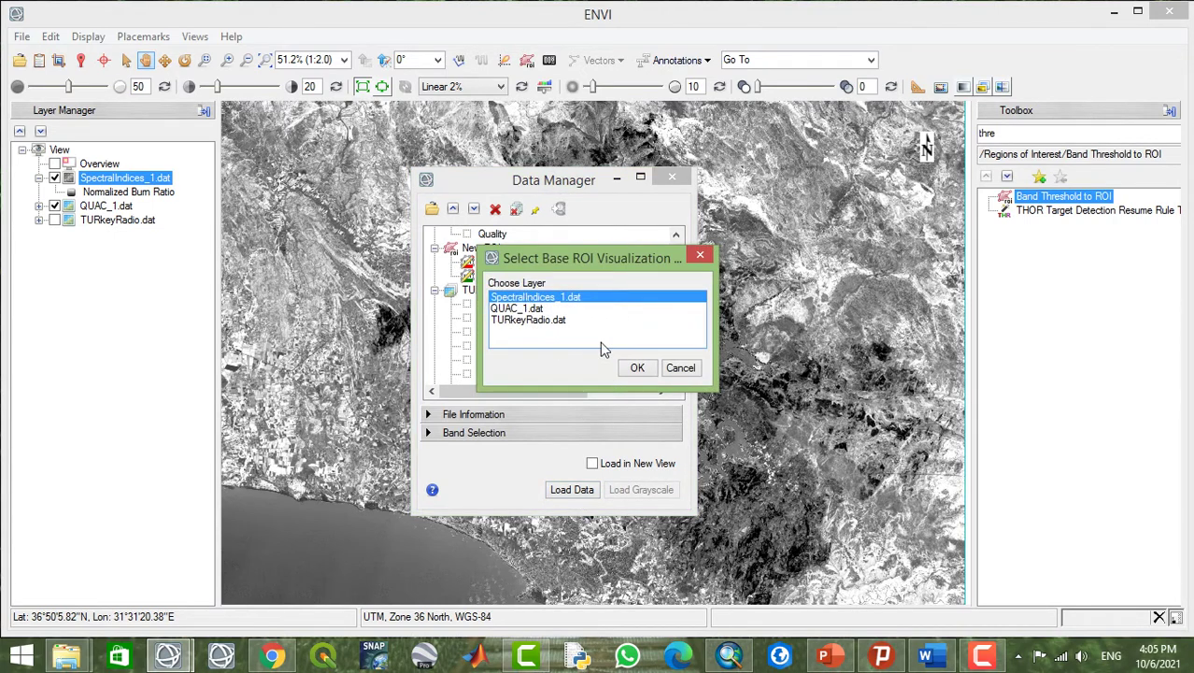
{"action": "left_click", "coordinate": [637, 367]}
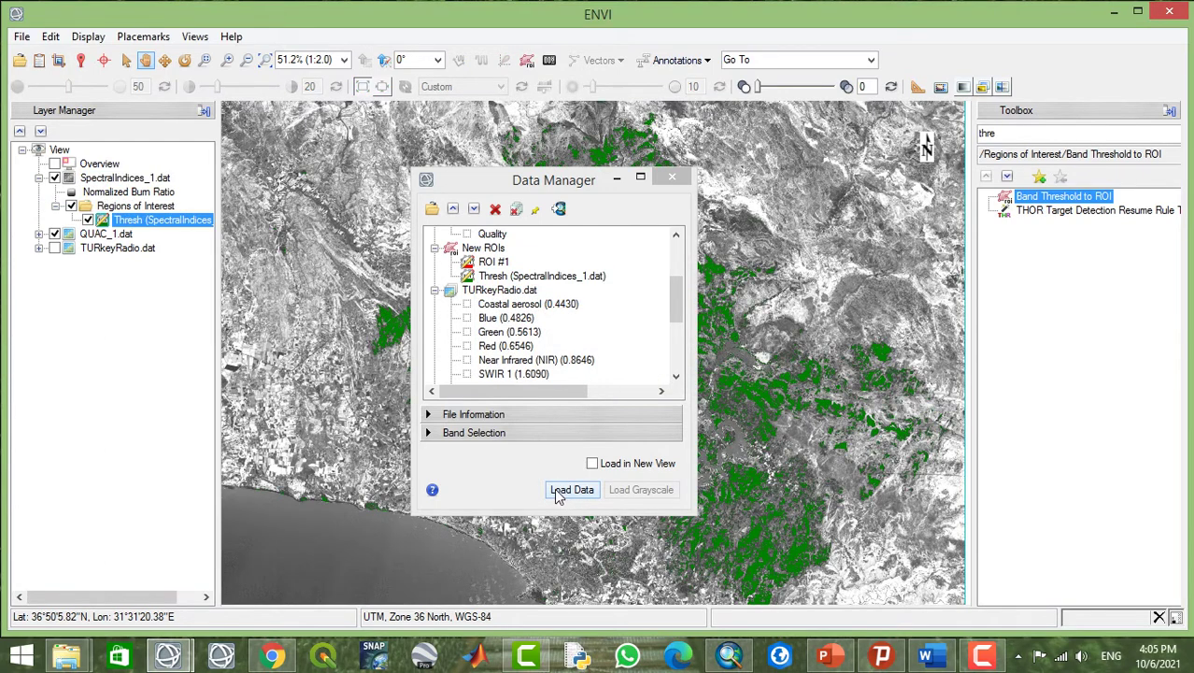
{"action": "left_click", "coordinate": [672, 176]}
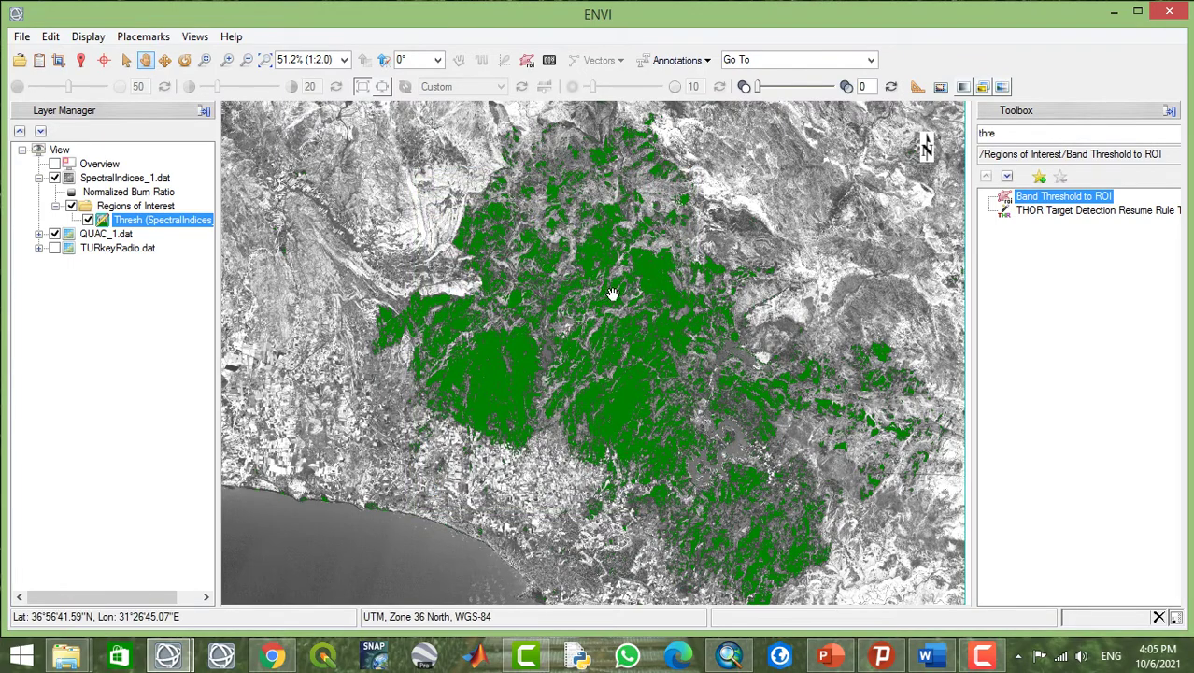
Examine the extent of the green threshold ROI over the burned area and the surrounding scene.
{"action": "left_click_drag", "start_coordinate": [587, 301], "coordinate": [619, 264]}
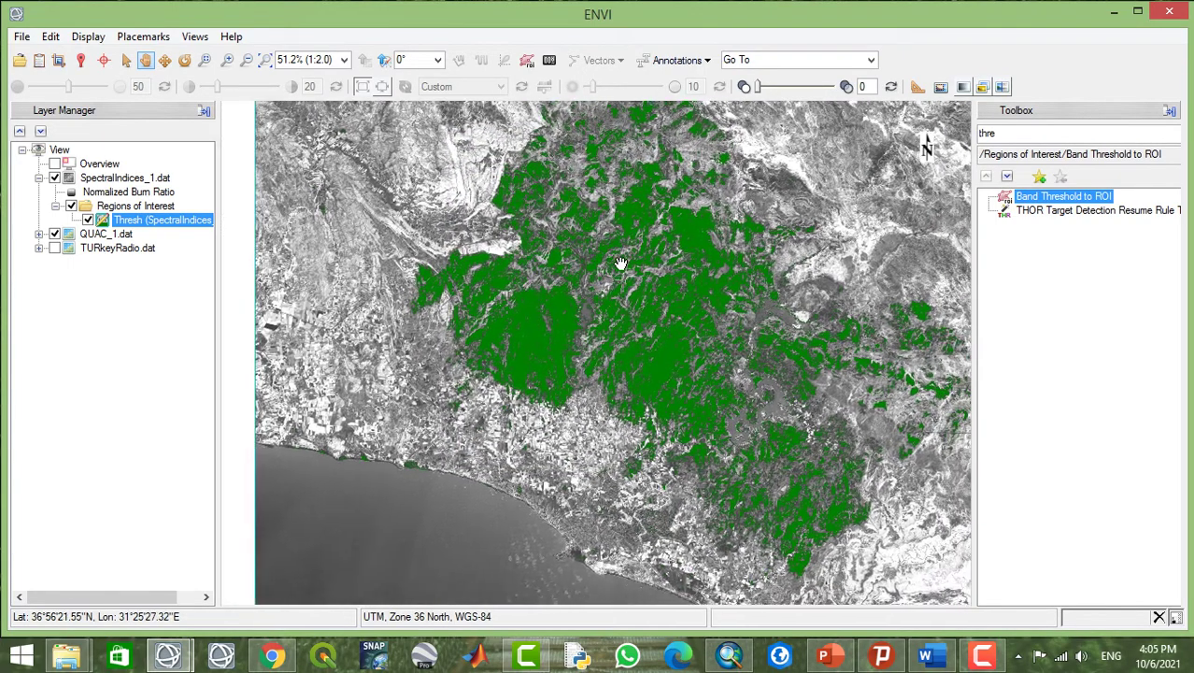
{"action": "scroll", "coordinate": [619, 263], "scroll_direction": "down", "scroll_amount": 4}
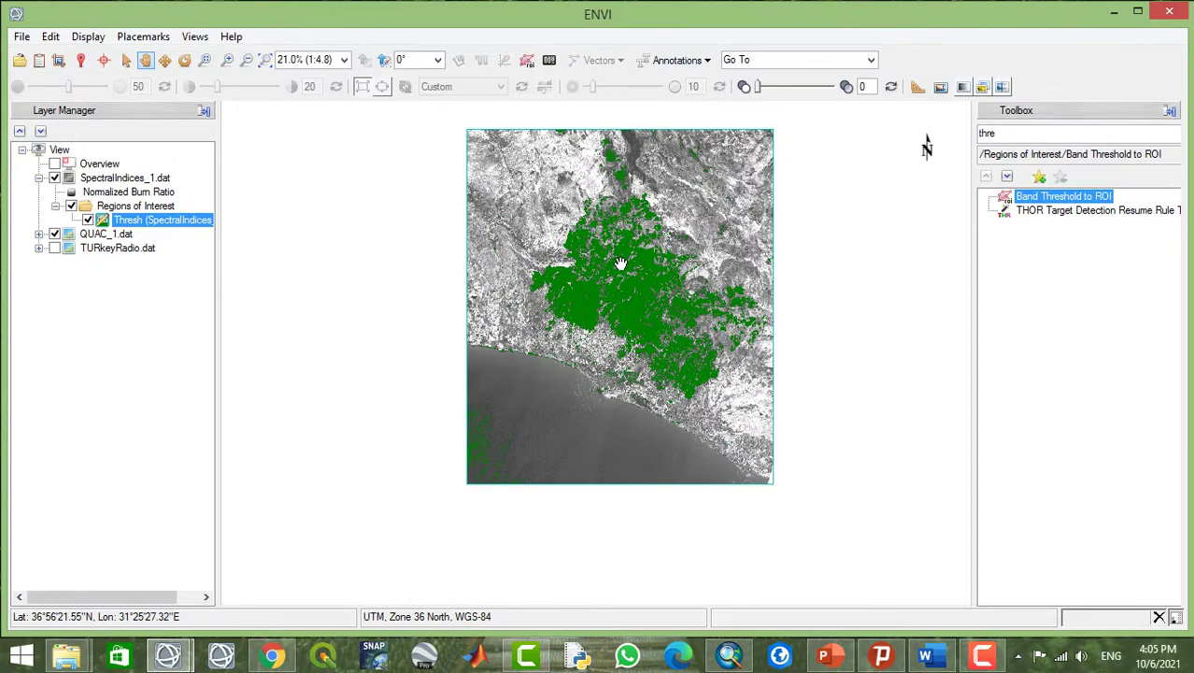
{"action": "scroll", "coordinate": [620, 263], "scroll_direction": "up", "scroll_amount": 5}
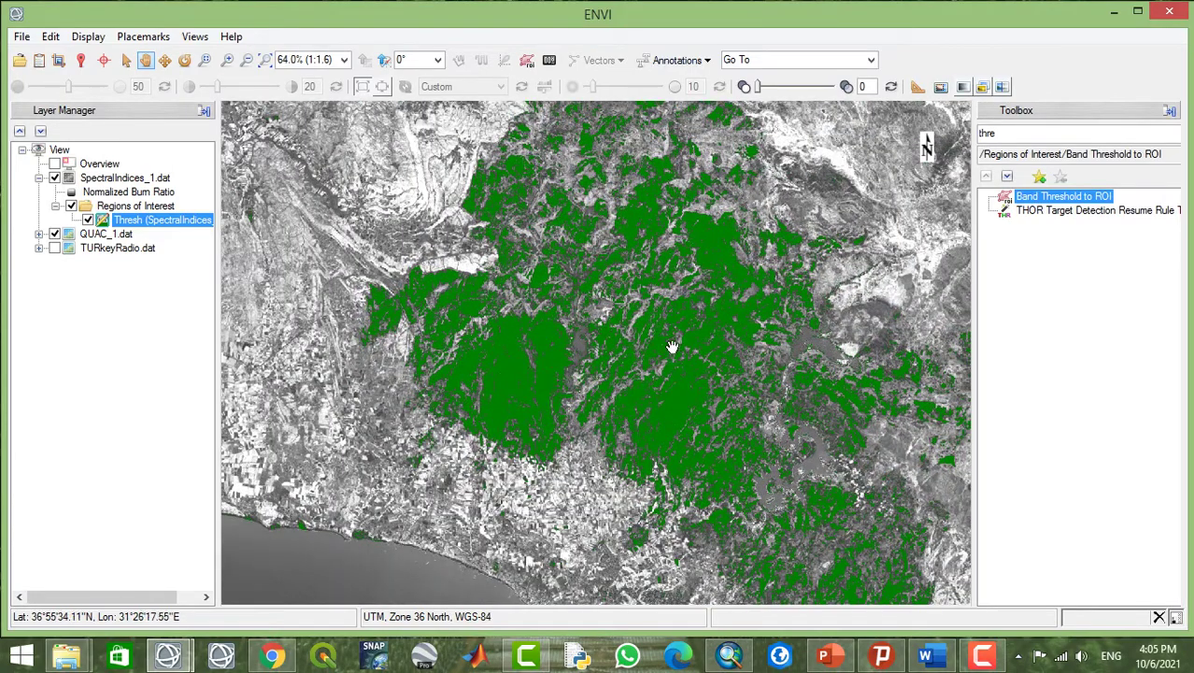
{"action": "scroll", "coordinate": [677, 361], "scroll_direction": "up", "scroll_amount": 1}
{"action": "scroll", "coordinate": [677, 360], "scroll_direction": "down", "scroll_amount": 1}
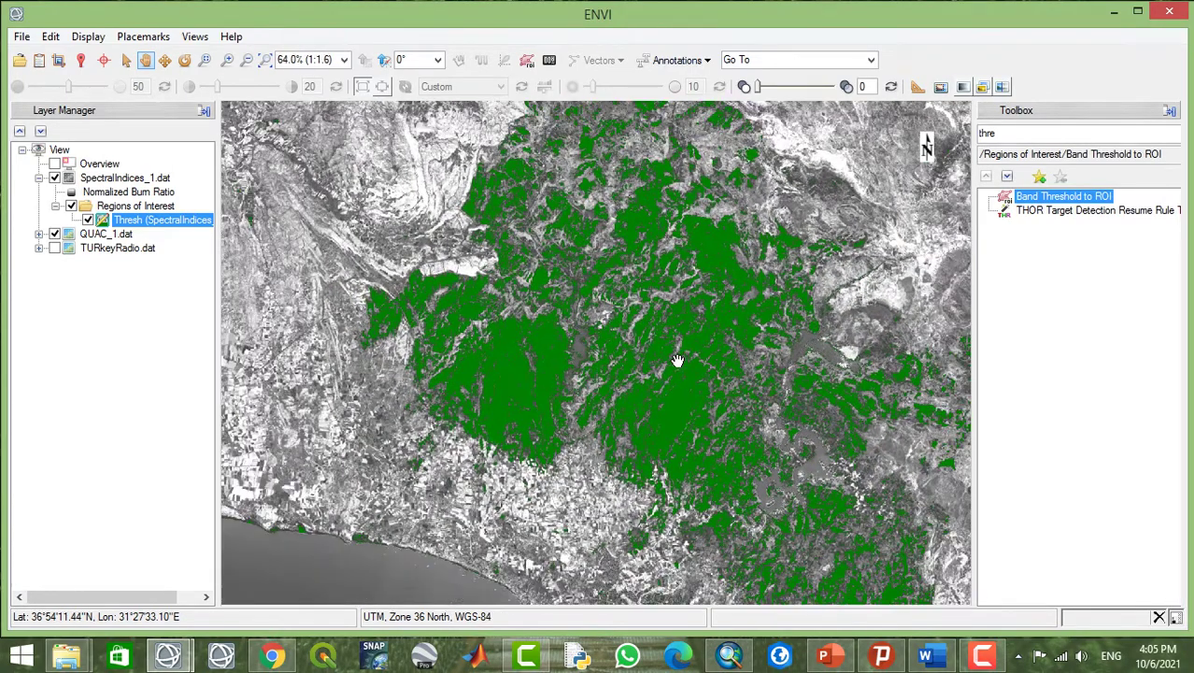
{"action": "scroll", "coordinate": [677, 360], "scroll_direction": "down", "scroll_amount": 2}
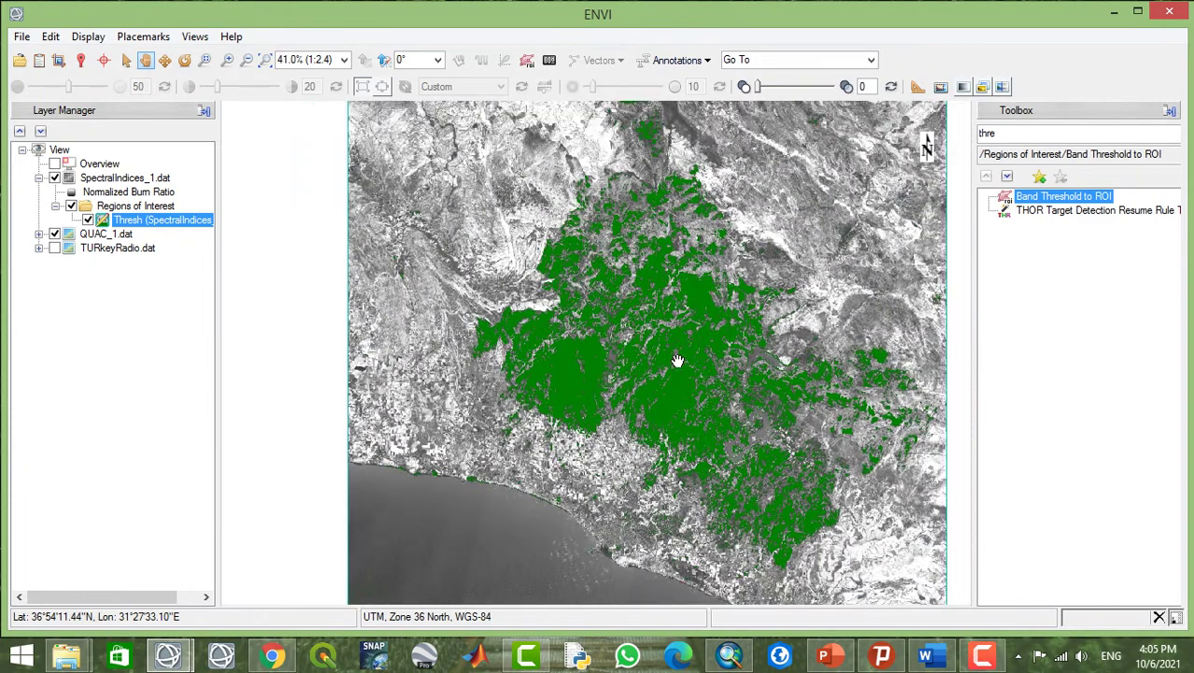
{"action": "scroll", "coordinate": [677, 361], "scroll_direction": "down", "scroll_amount": 1}
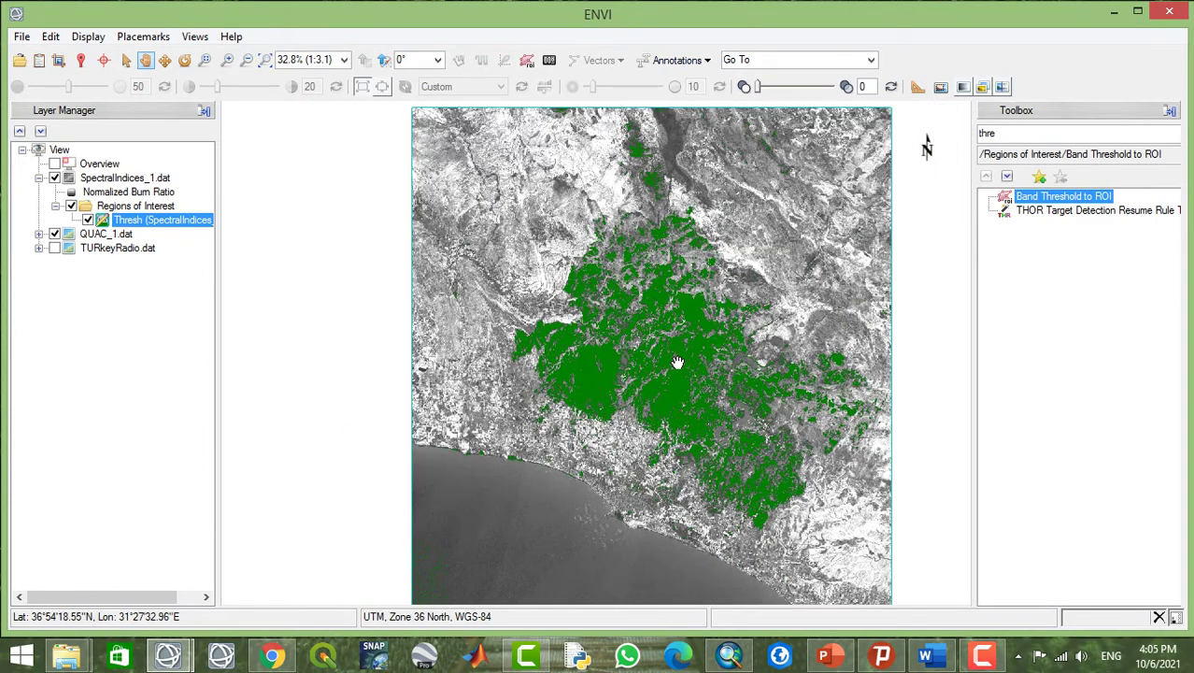
Run Band Threshold to ROI again on the Normalized Burn Ratio band with a range from -1.0 to -0.24705882.
{"action": "double_click", "coordinate": [1035, 199]}
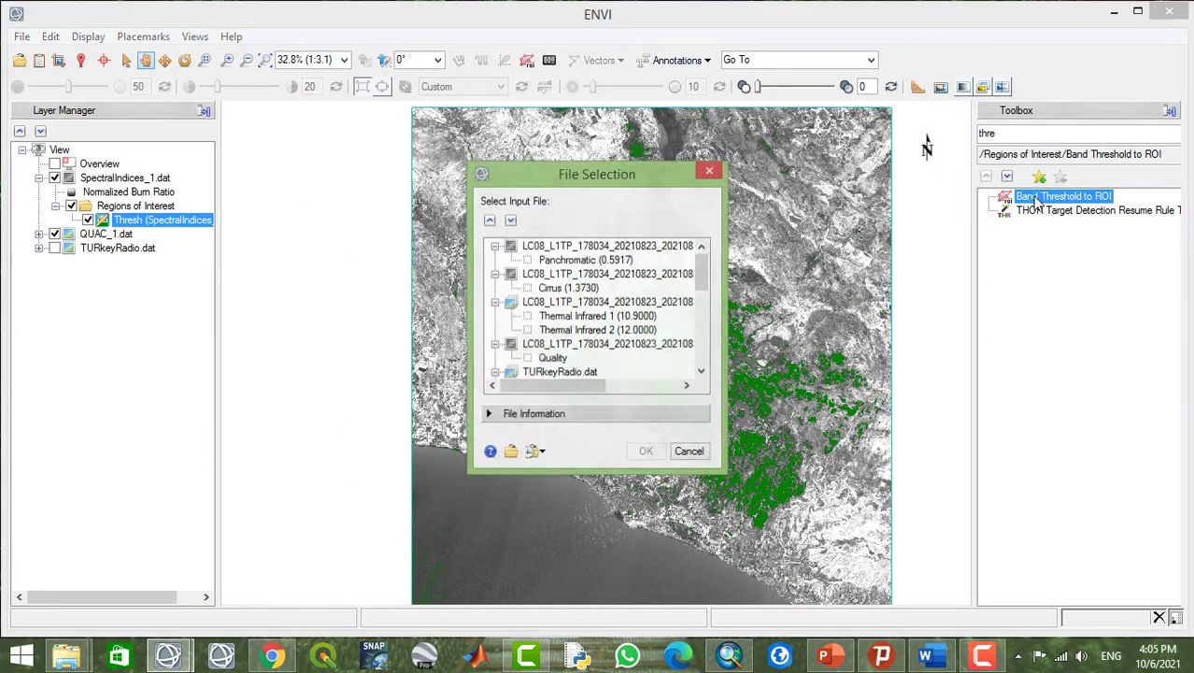
{"action": "scroll", "coordinate": [708, 295], "scroll_direction": "down", "scroll_amount": 1}
{"action": "mouse_move", "coordinate": [707, 295]}
{"action": "left_mouse_down"}
{"action": "mouse_move", "coordinate": [707, 357]}
{"action": "mouse_move", "coordinate": [710, 280]}
{"action": "mouse_move", "coordinate": [710, 366]}
{"action": "left_mouse_up"}
{"action": "left_click", "coordinate": [589, 361]}
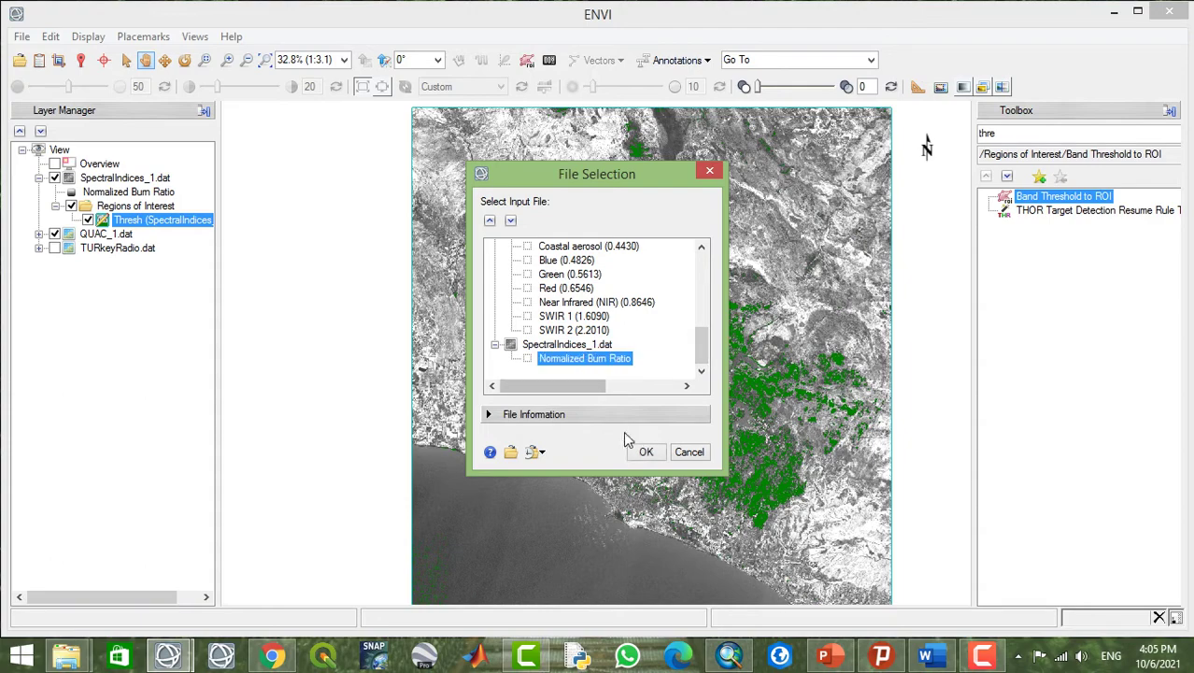
{"action": "left_click", "coordinate": [645, 452]}
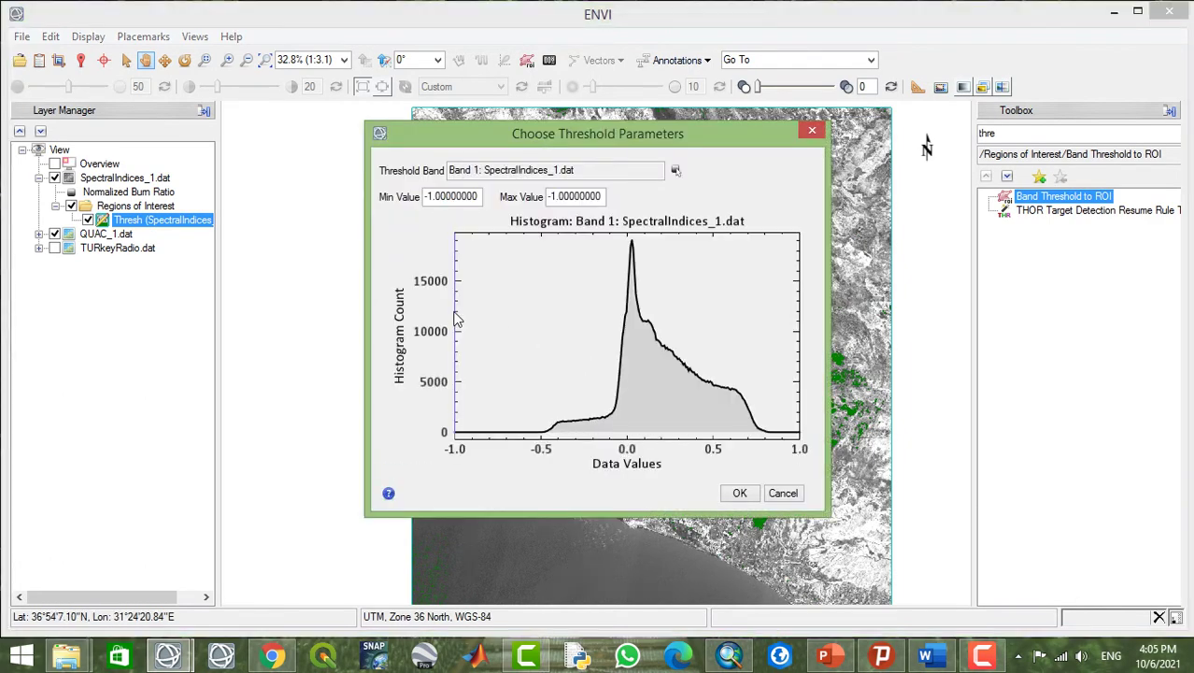
{"action": "mouse_move", "coordinate": [456, 324]}
{"action": "left_mouse_down"}
{"action": "mouse_move", "coordinate": [596, 332]}
{"action": "mouse_move", "coordinate": [584, 334]}
{"action": "left_mouse_up"}
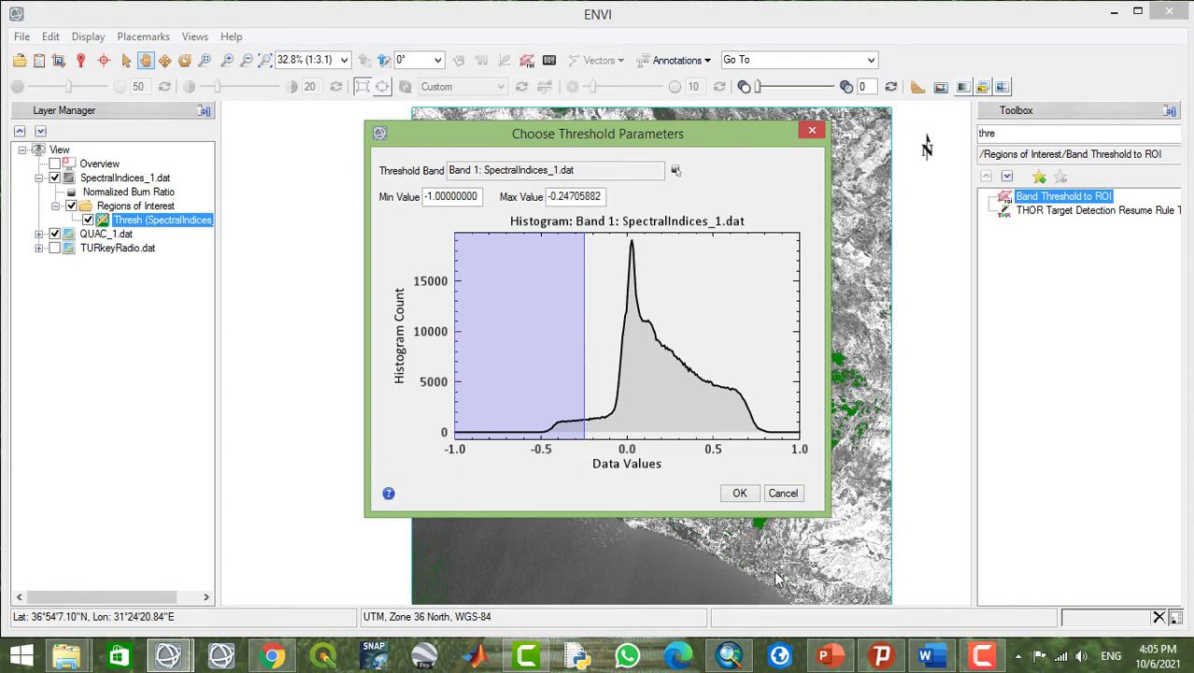
{"action": "left_click", "coordinate": [741, 496]}
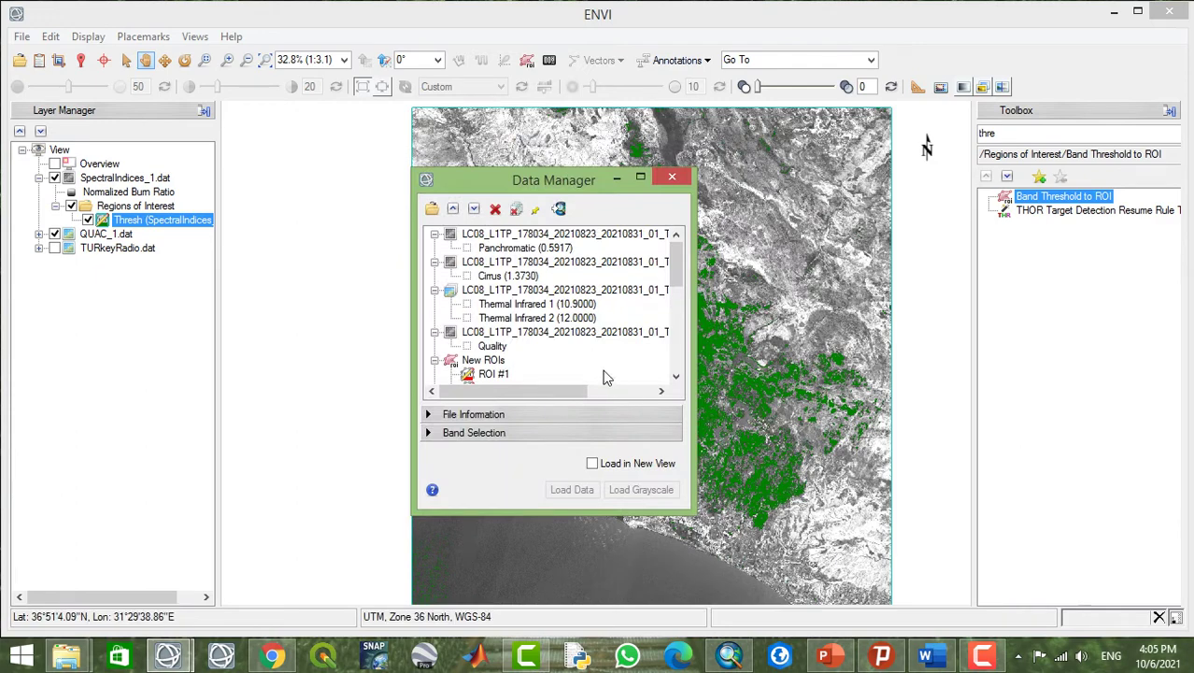
Load the new blue threshold ROI onto the SpectralIndices_1.dat layer and close the Data Manager.
{"action": "scroll", "coordinate": [579, 309], "scroll_direction": "down", "scroll_amount": 3}
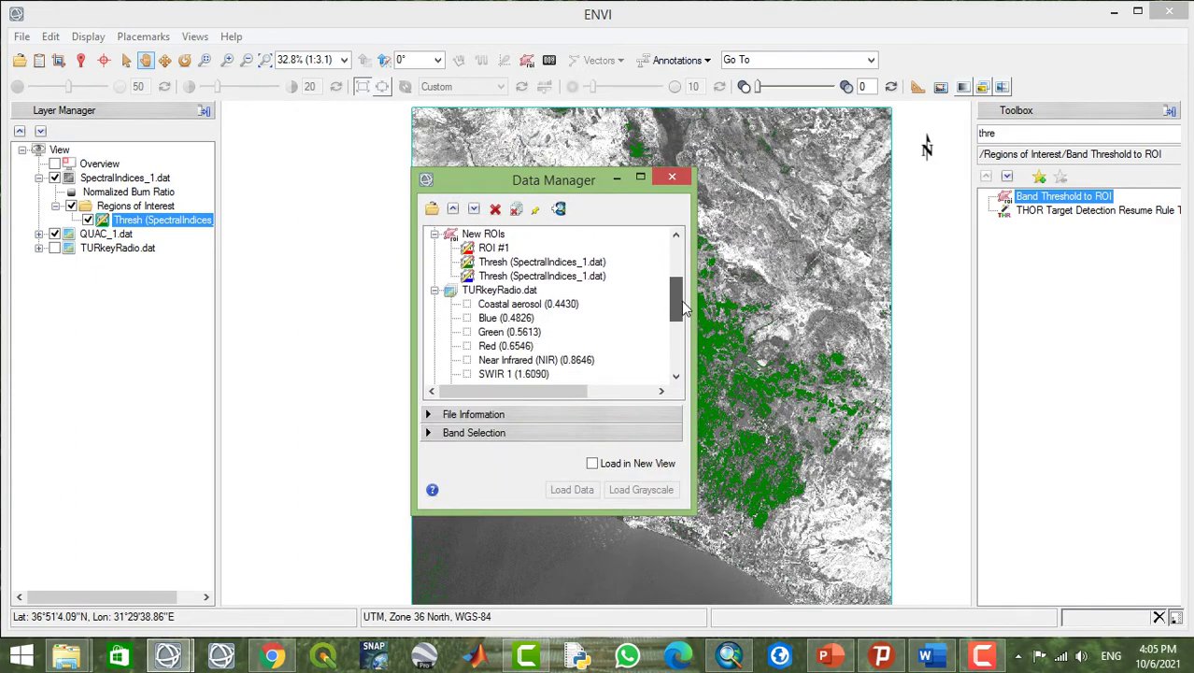
{"action": "left_click", "coordinate": [564, 277]}
{"action": "left_click", "coordinate": [573, 490]}
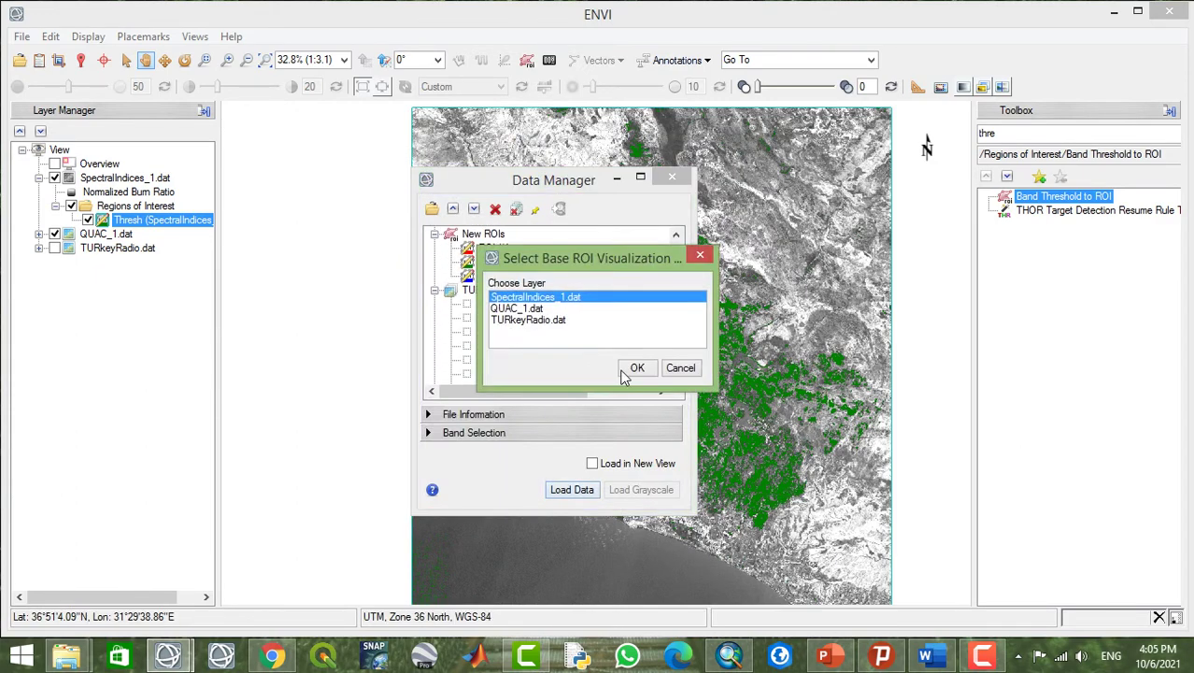
{"action": "left_click", "coordinate": [636, 368]}
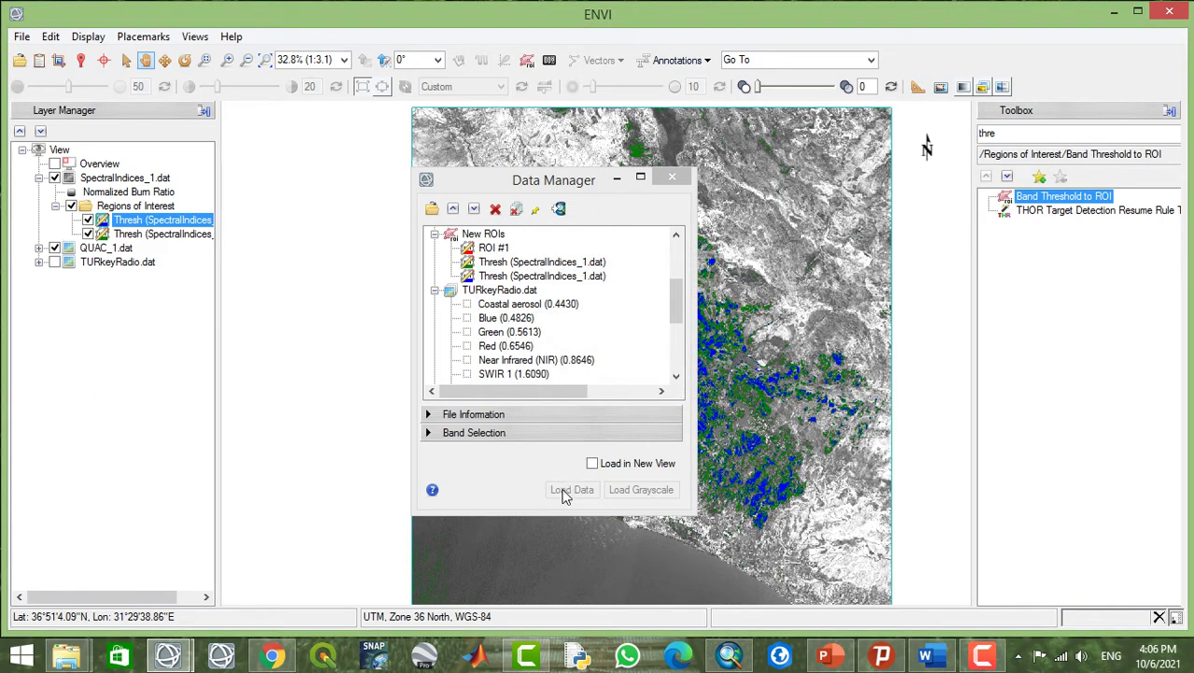
{"action": "left_click", "coordinate": [674, 183]}
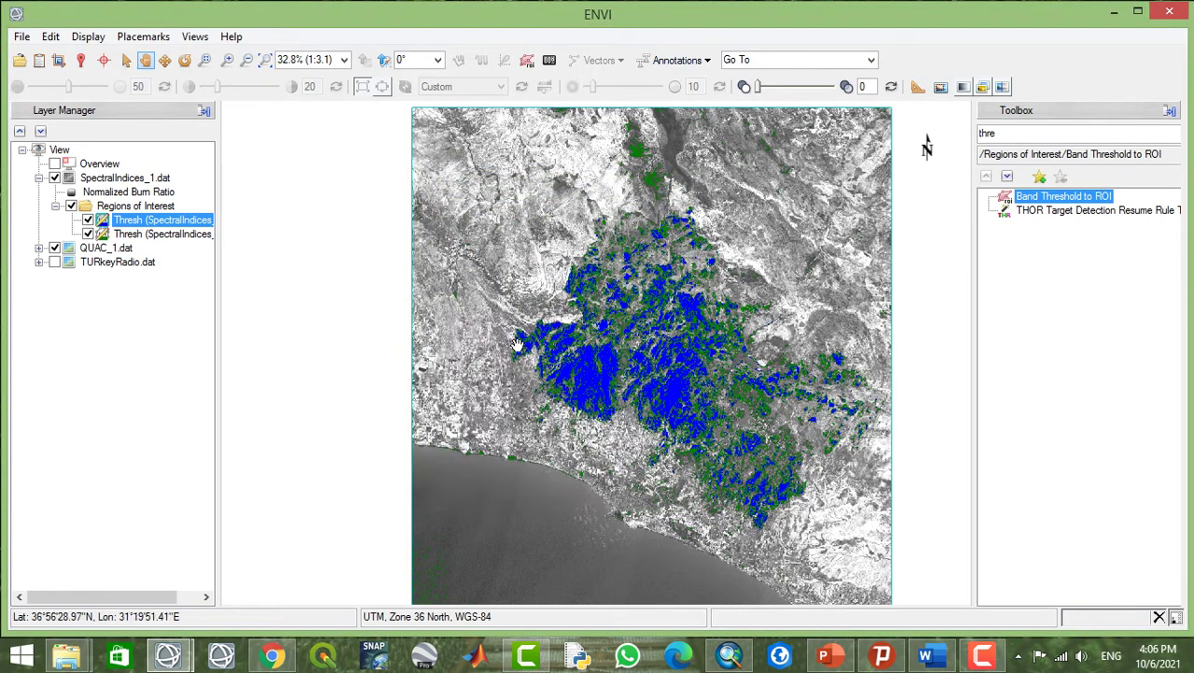
Hide the green threshold ROI and inspect the coverage of the blue one over the burned area.
{"action": "left_click", "coordinate": [87, 233]}
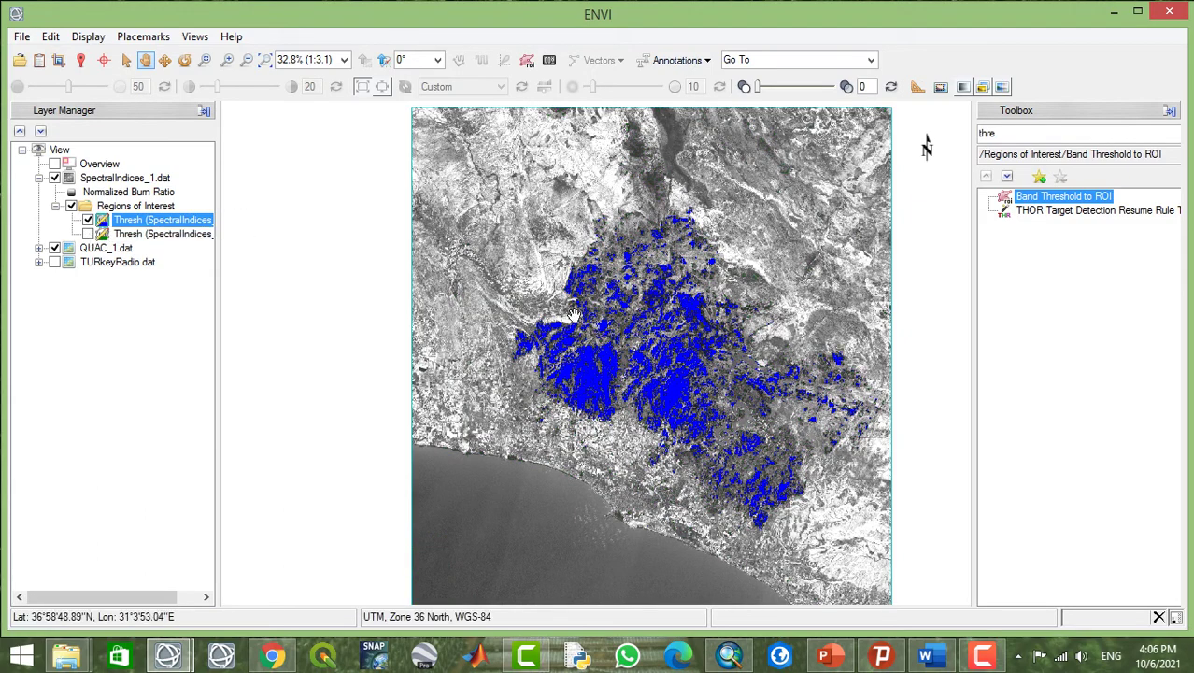
{"action": "left_click_drag", "start_coordinate": [621, 343], "coordinate": [698, 211]}
{"action": "scroll", "coordinate": [665, 231], "scroll_direction": "down", "scroll_amount": 2}
{"action": "scroll", "coordinate": [658, 346], "scroll_direction": "up", "scroll_amount": 5}
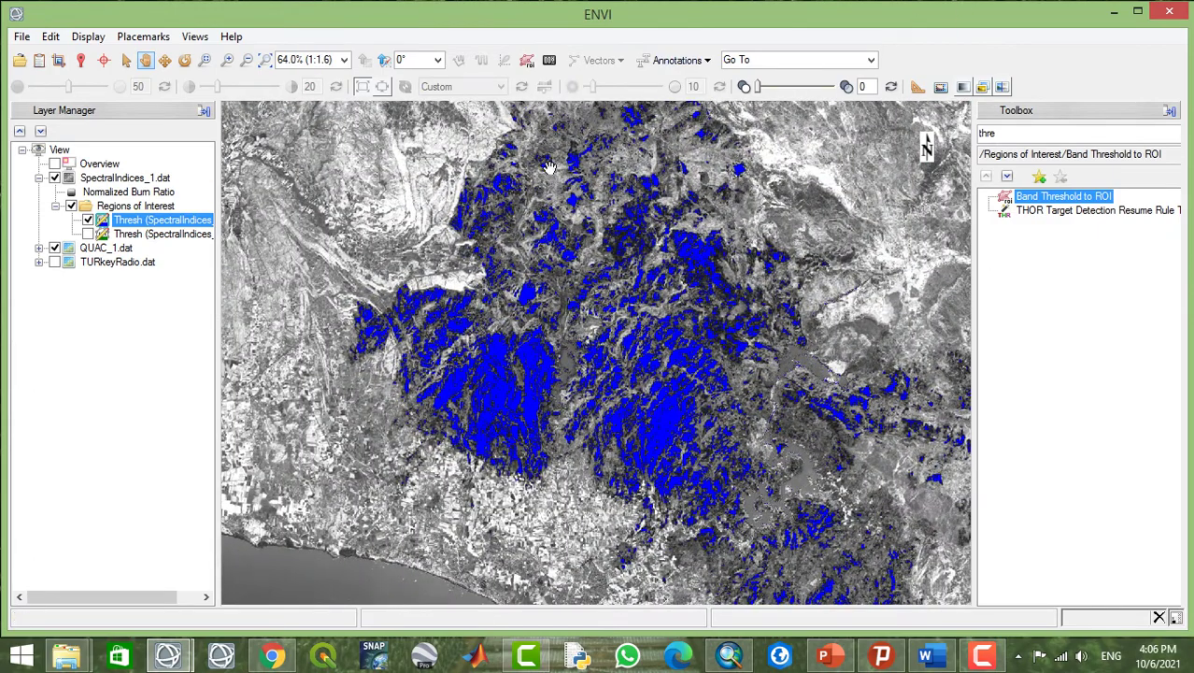
Open the blue ROI in the ROI Tool and check its threshold range.
{"action": "right_click", "coordinate": [135, 222]}
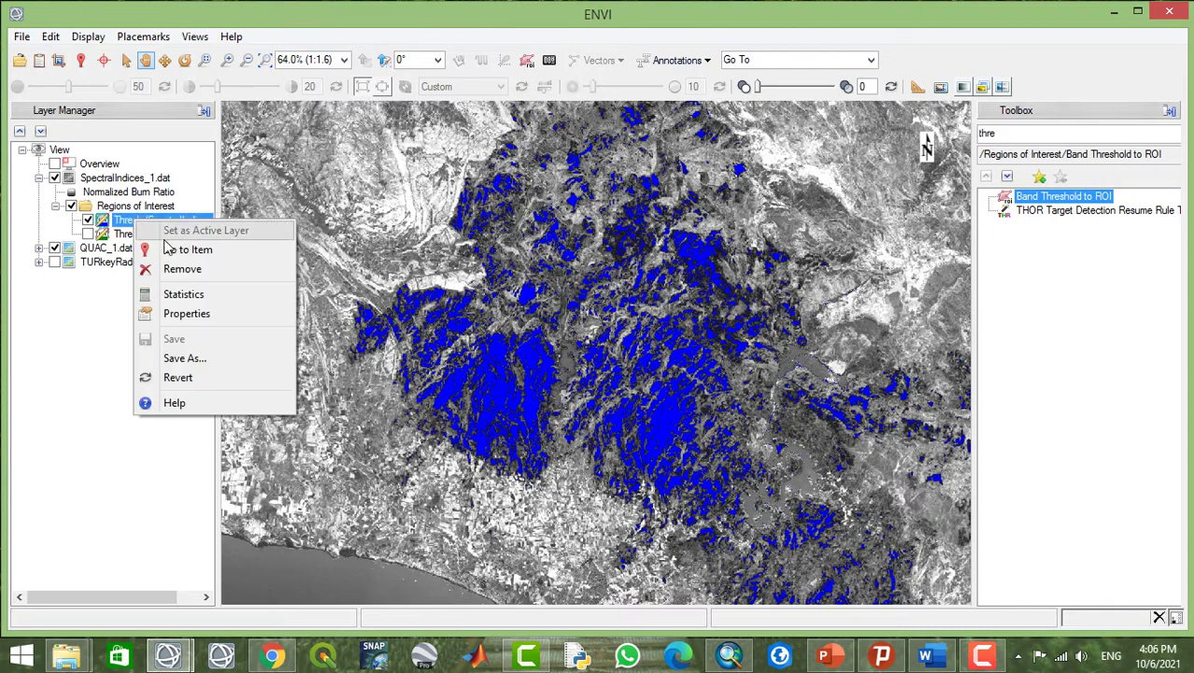
{"action": "left_click", "coordinate": [103, 224]}
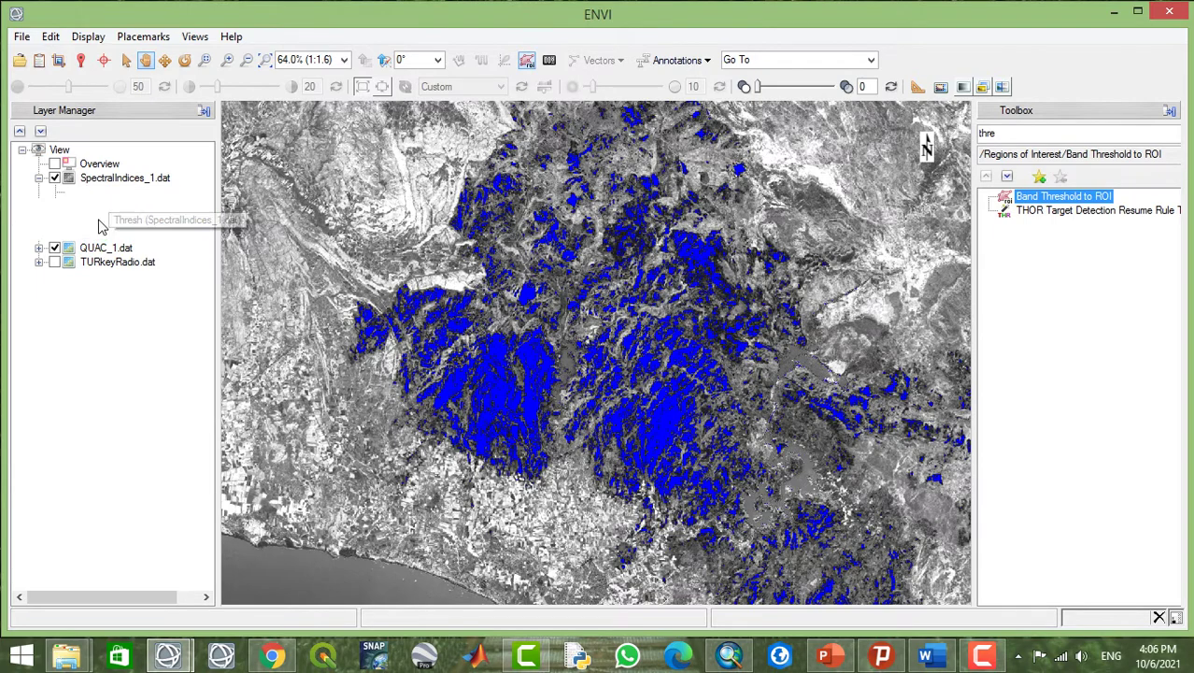
{"action": "double_click", "coordinate": [103, 221]}
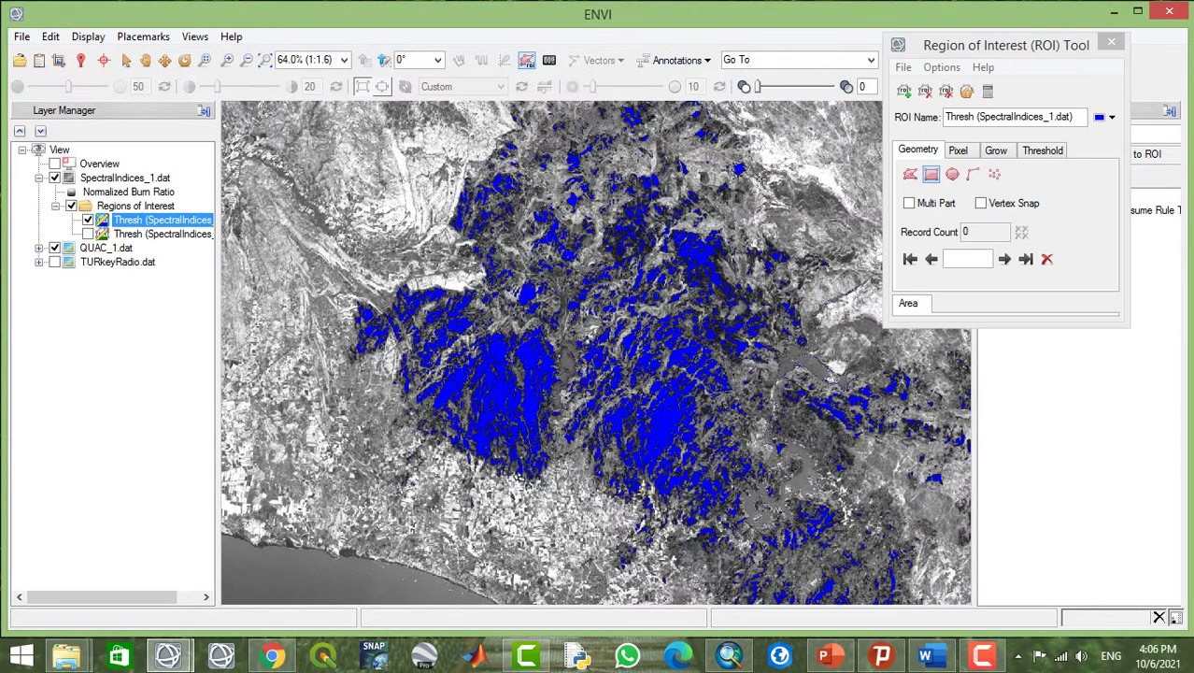
{"action": "left_click", "coordinate": [1042, 150]}
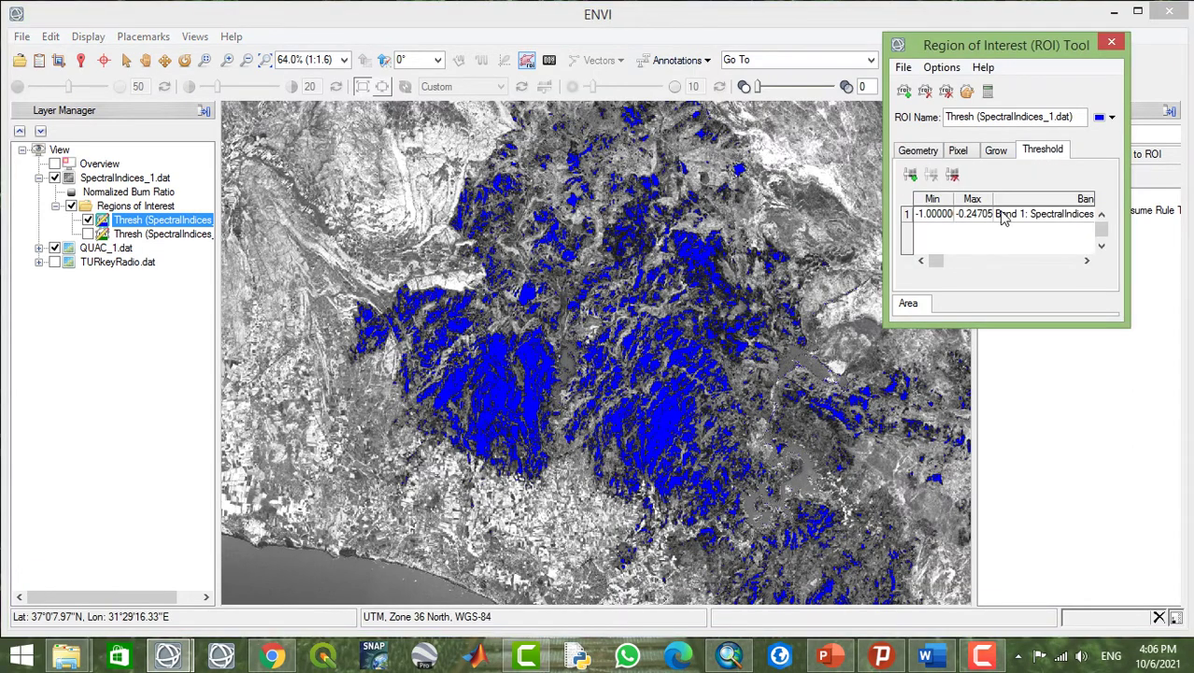
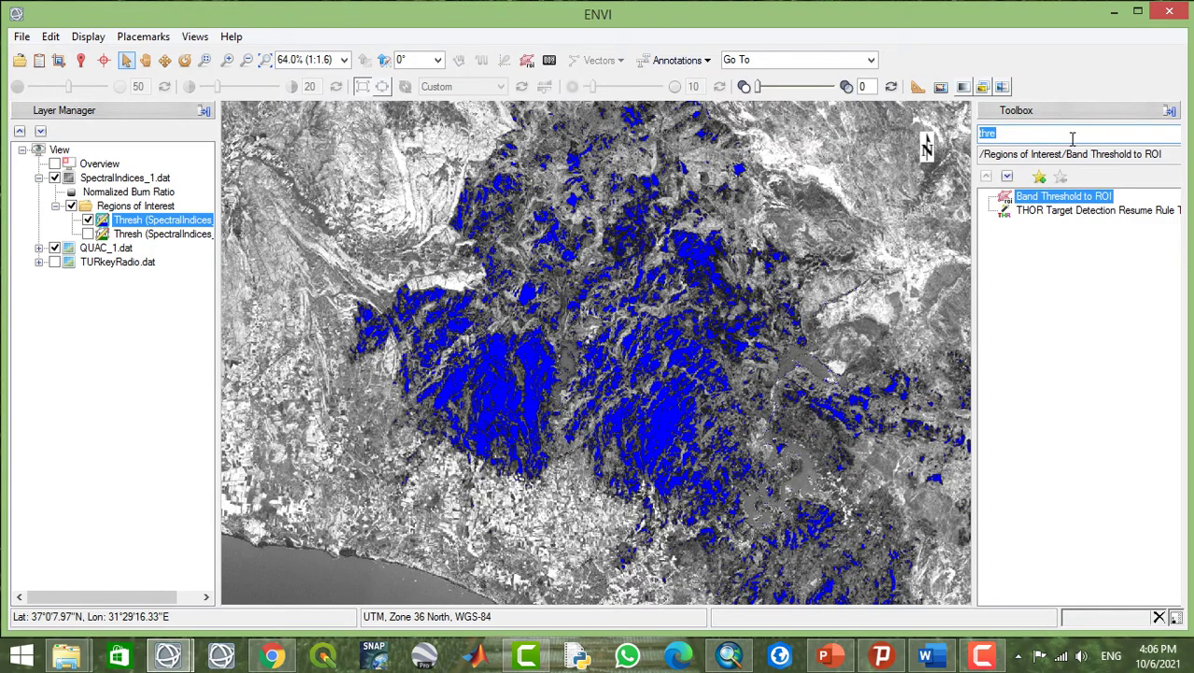
Search the toolbox for "Dec" and start a New Decision Tree.
{"action": "type", "text": "Dec"}
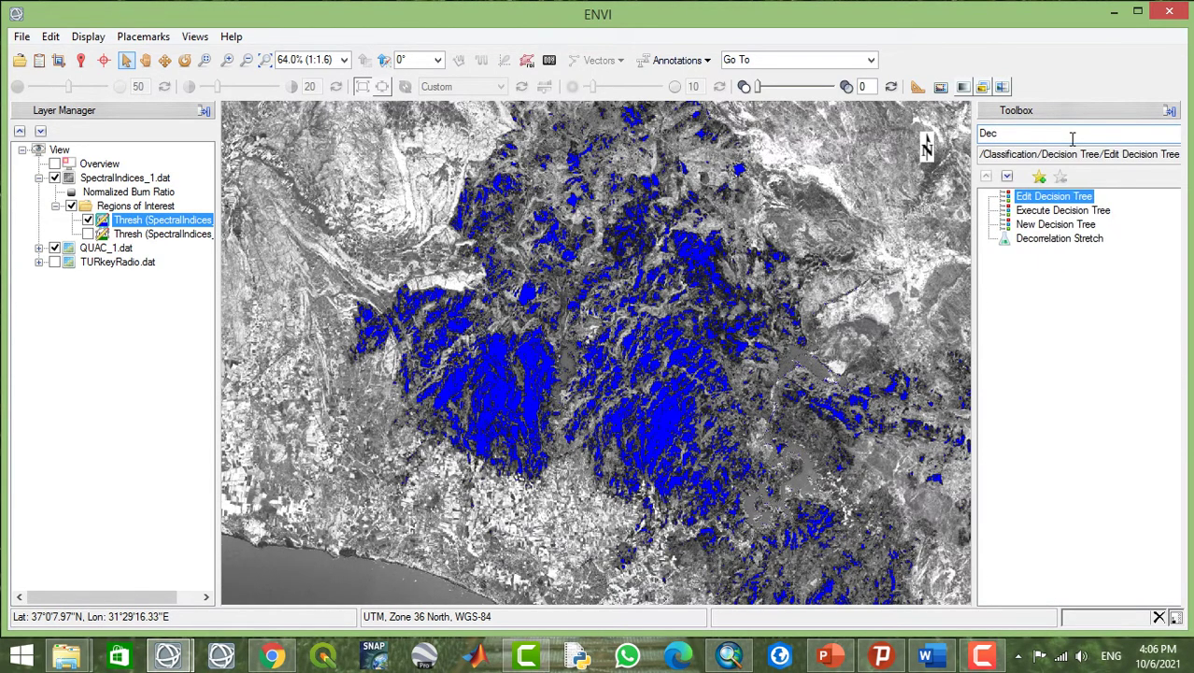
{"action": "double_click", "coordinate": [1065, 197]}
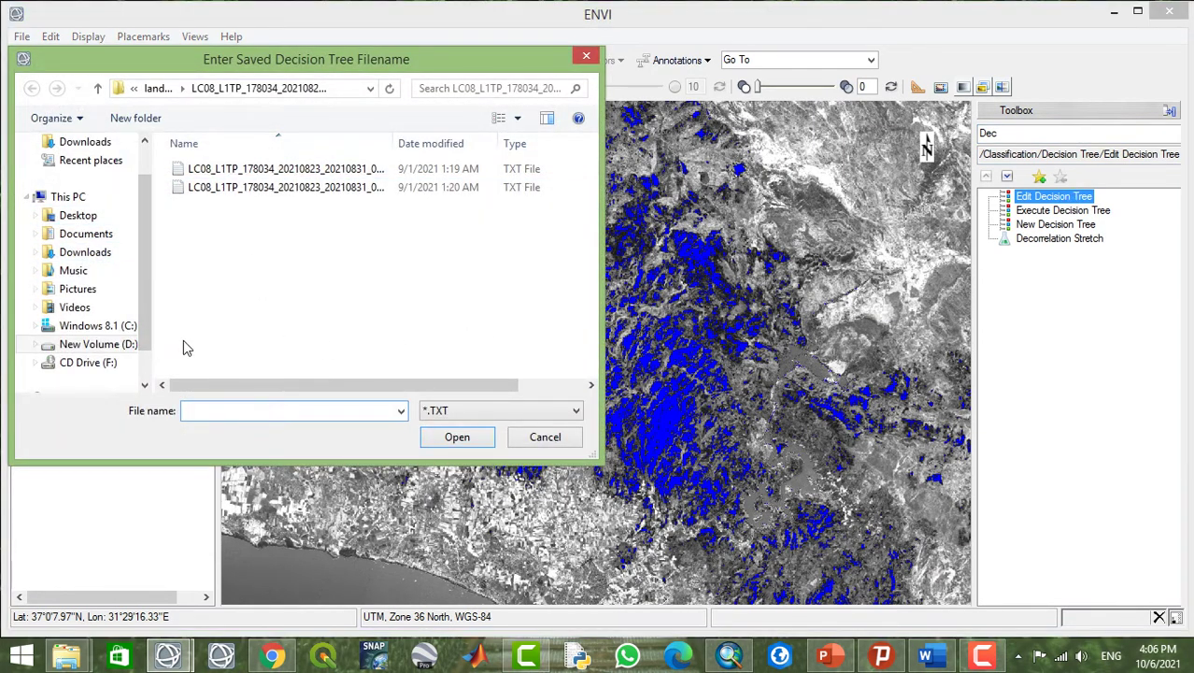
{"action": "left_click", "coordinate": [586, 57]}
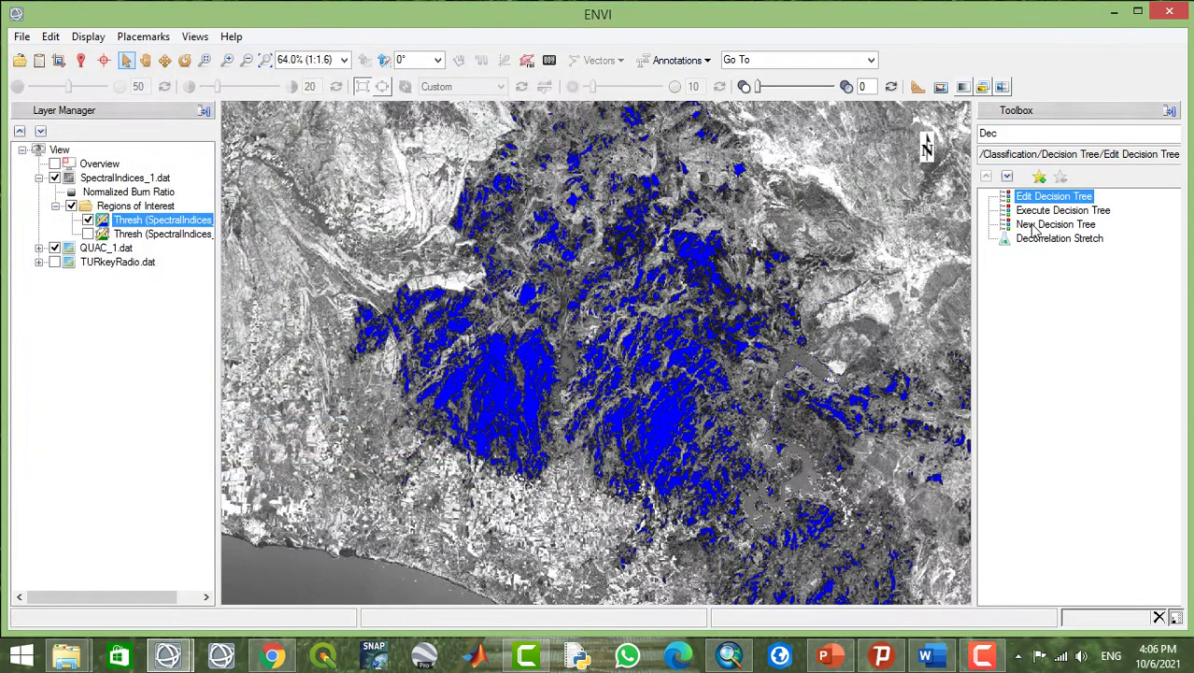
{"action": "double_click", "coordinate": [1035, 225]}
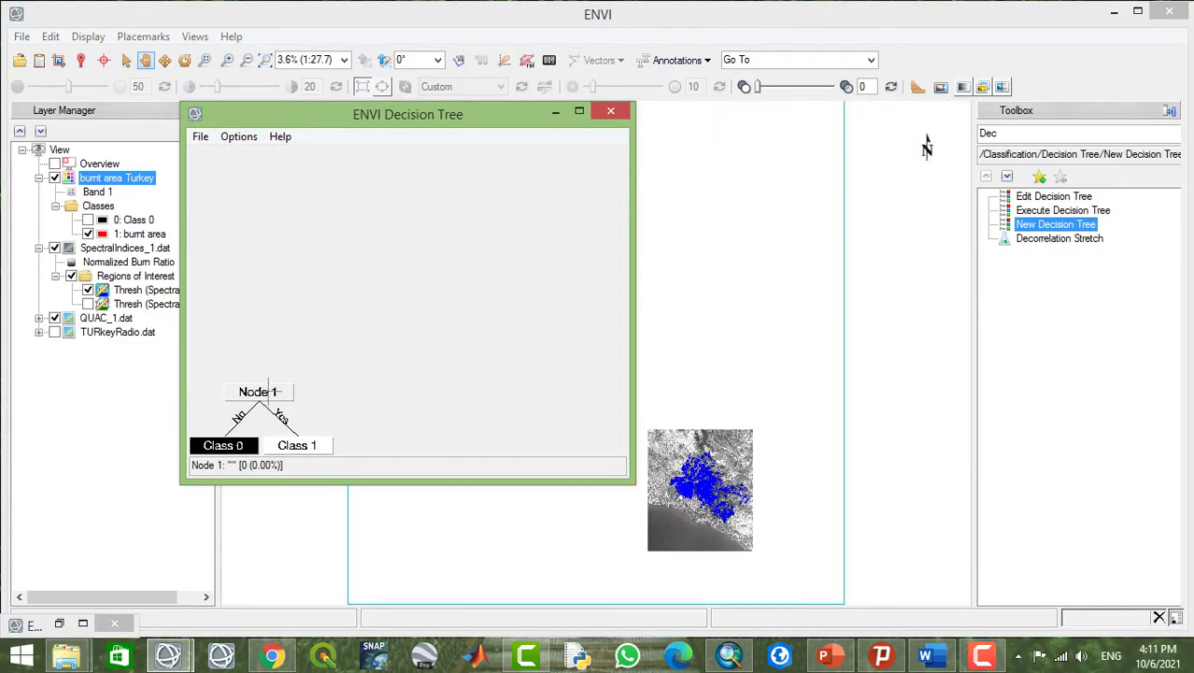
Name the decision tree's first node "fire" and set its expression to "b1 le -0.257".
{"action": "left_click", "coordinate": [269, 391]}
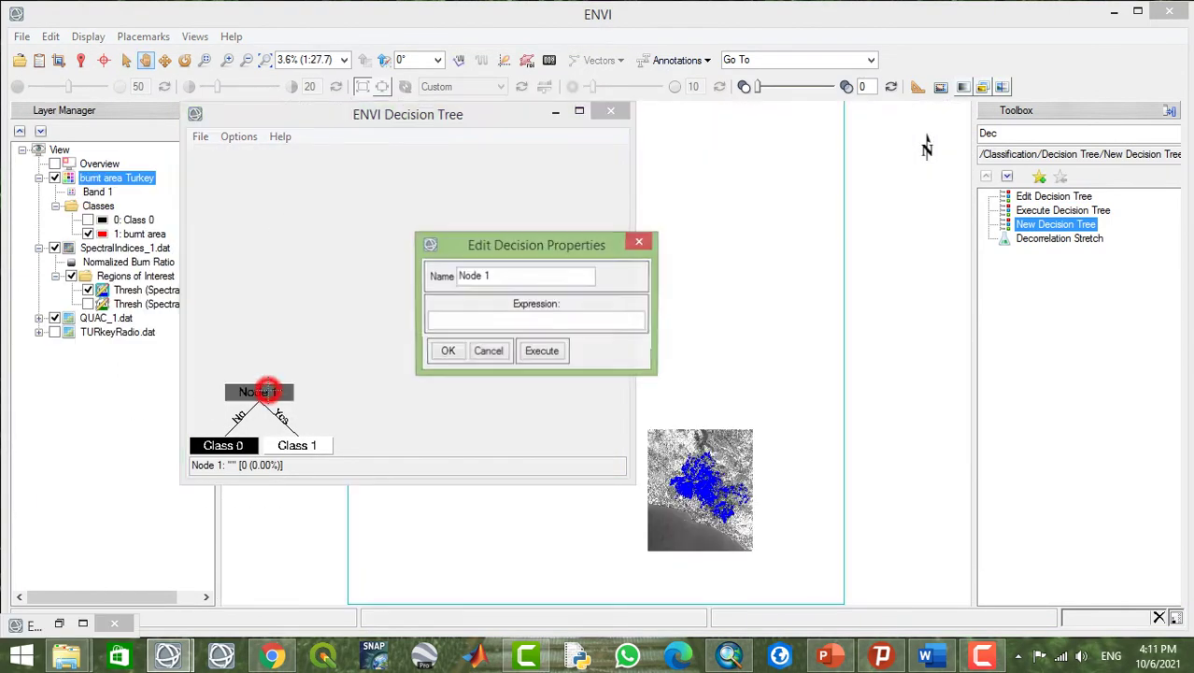
{"action": "left_click", "coordinate": [513, 276]}
{"action": "key", "text": "ctrl+a"}
{"action": "key", "text": "BackSpace"}
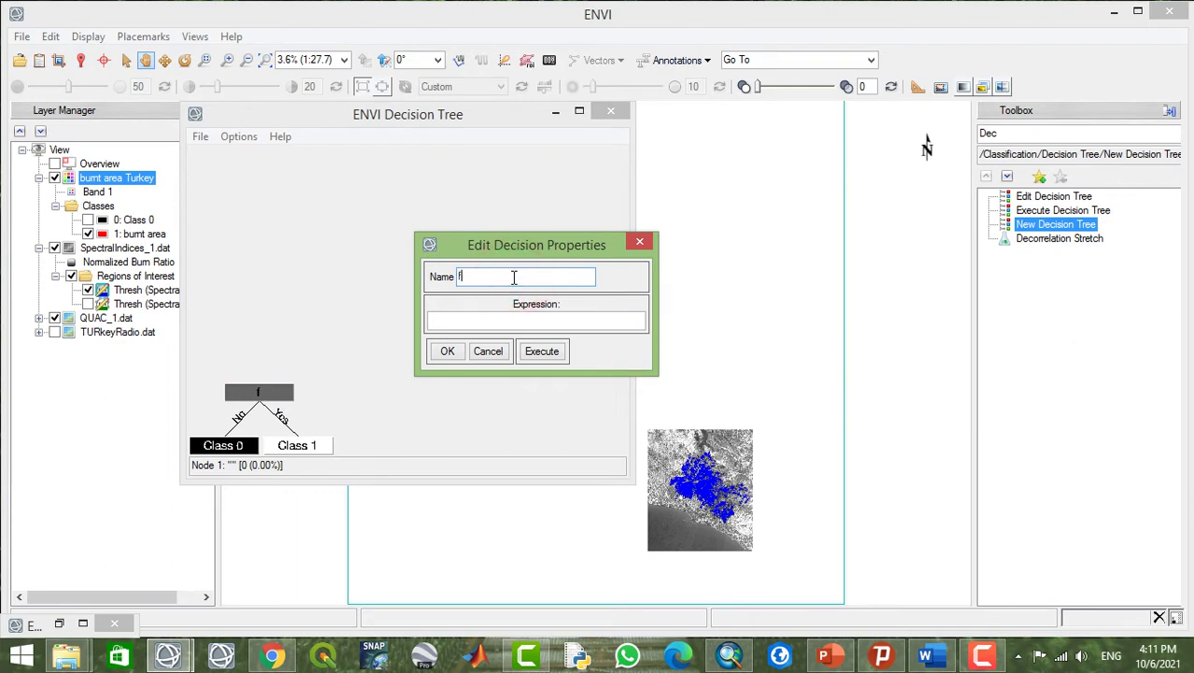
{"action": "left_click", "coordinate": [499, 321]}
{"action": "type", "text": "b1 le -0.257"}
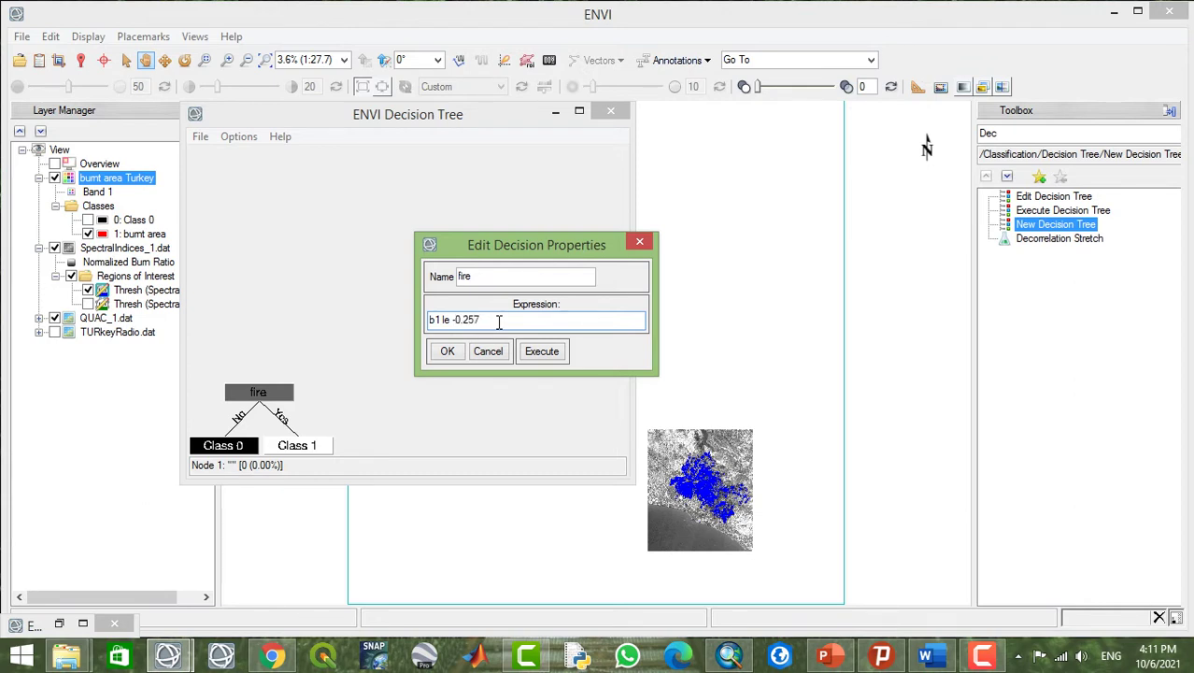
{"action": "left_click", "coordinate": [446, 351]}
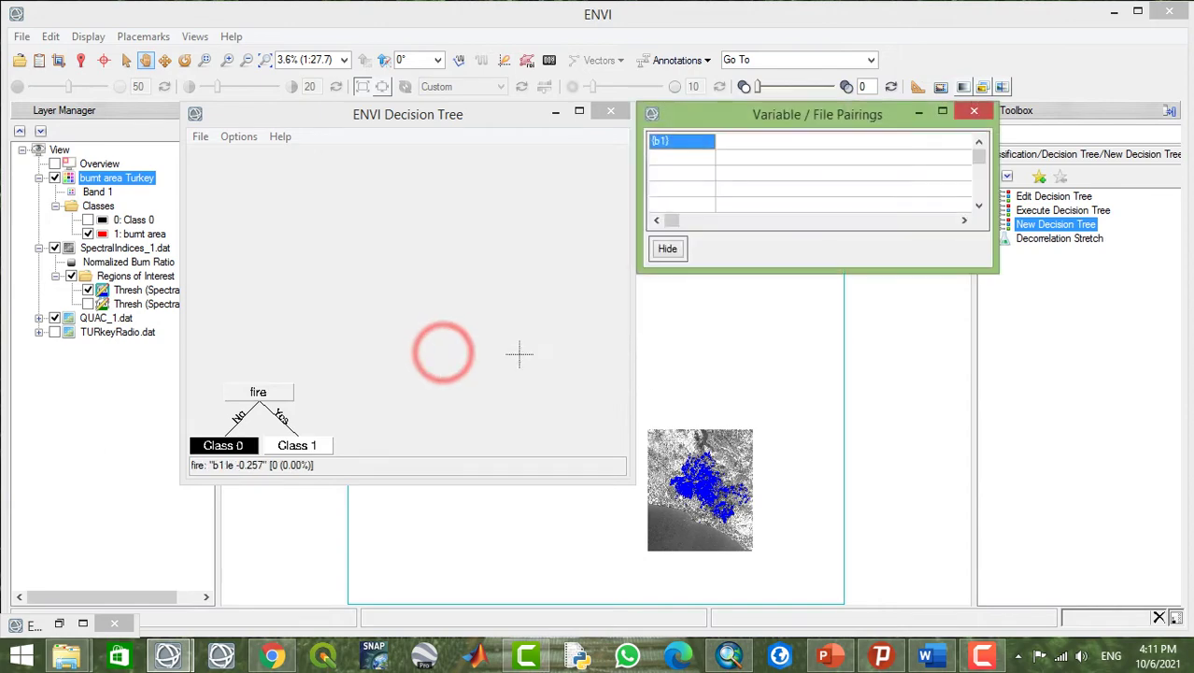
Pair variable b1 with the Normalized Burn Ratio band of SpectralIndices_1.dat.
{"action": "left_click", "coordinate": [682, 143]}
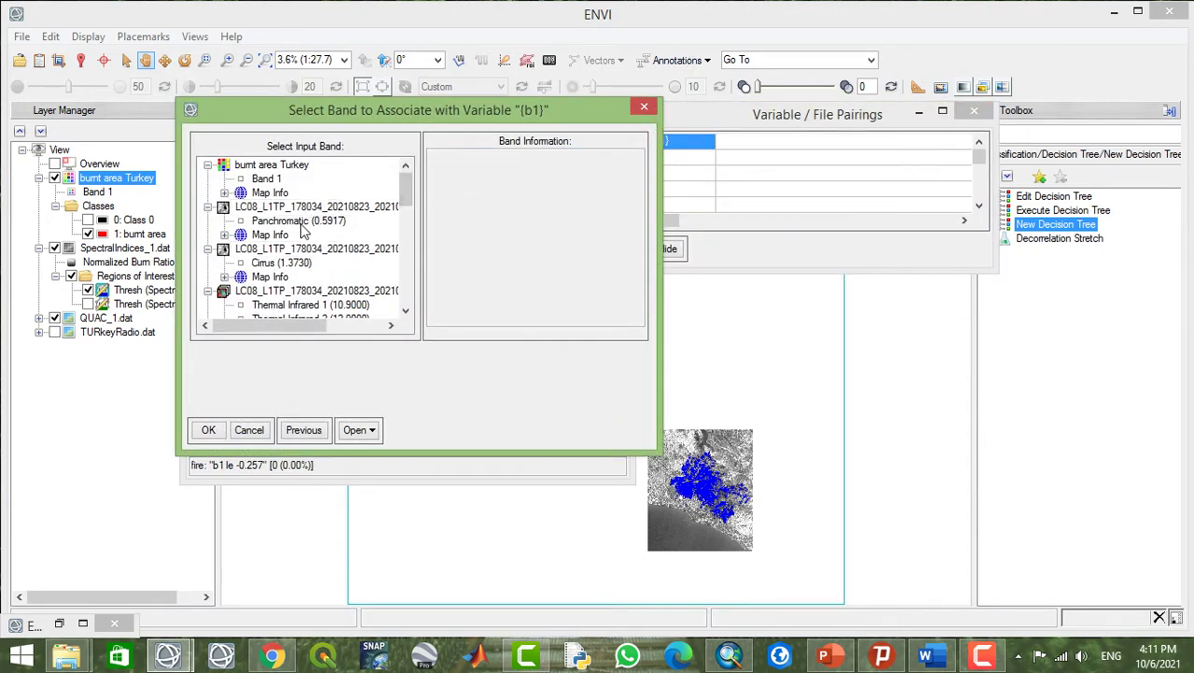
{"action": "left_click_drag", "start_coordinate": [406, 182], "coordinate": [408, 311]}
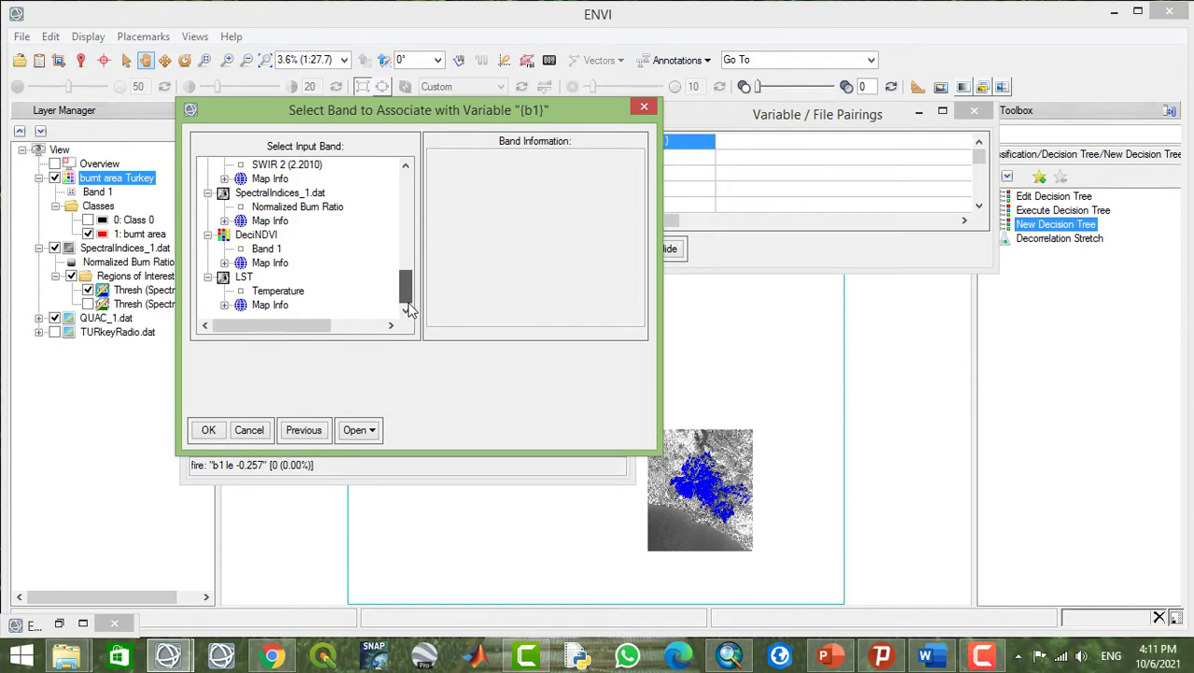
{"action": "left_click", "coordinate": [297, 206]}
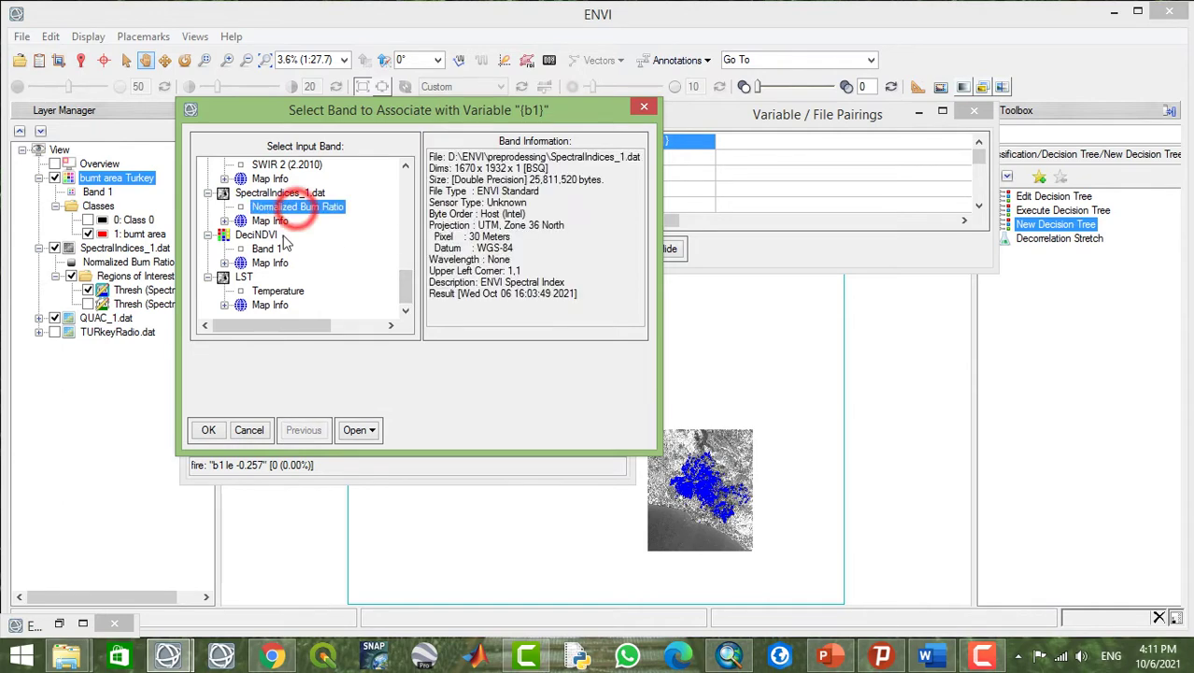
{"action": "left_click", "coordinate": [208, 430]}
Set the colour of the tree's Class 1 to red.
{"action": "left_click", "coordinate": [220, 444]}
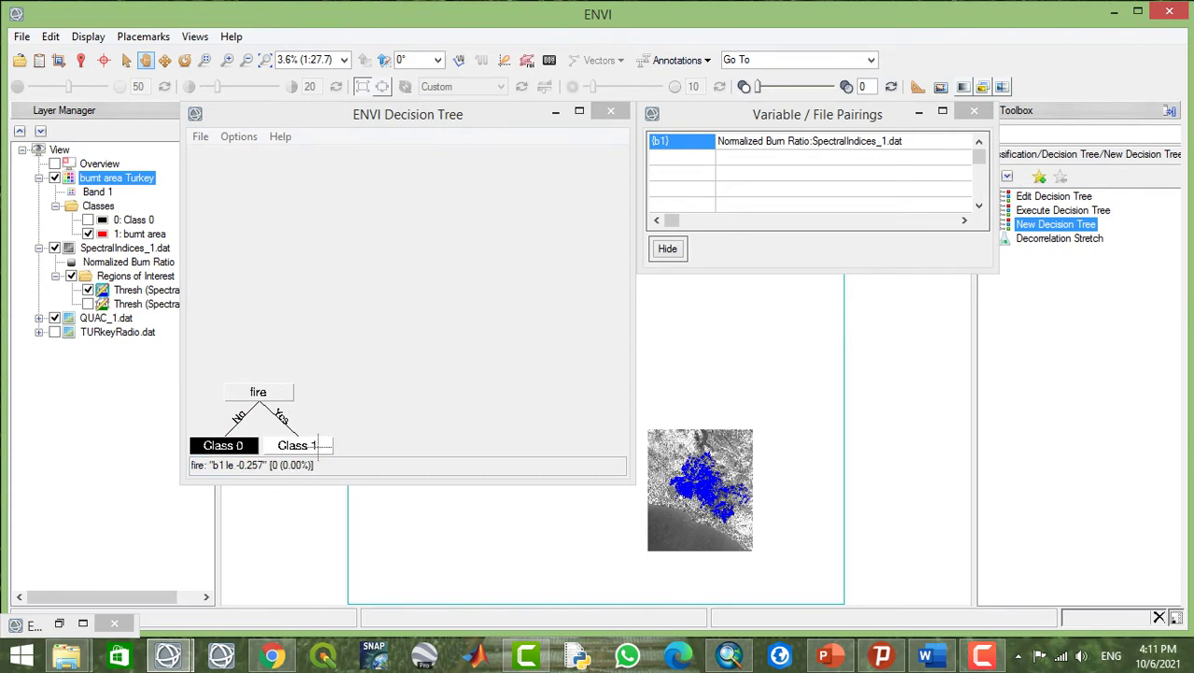
{"action": "left_click", "coordinate": [297, 445]}
{"action": "left_click", "coordinate": [589, 345]}
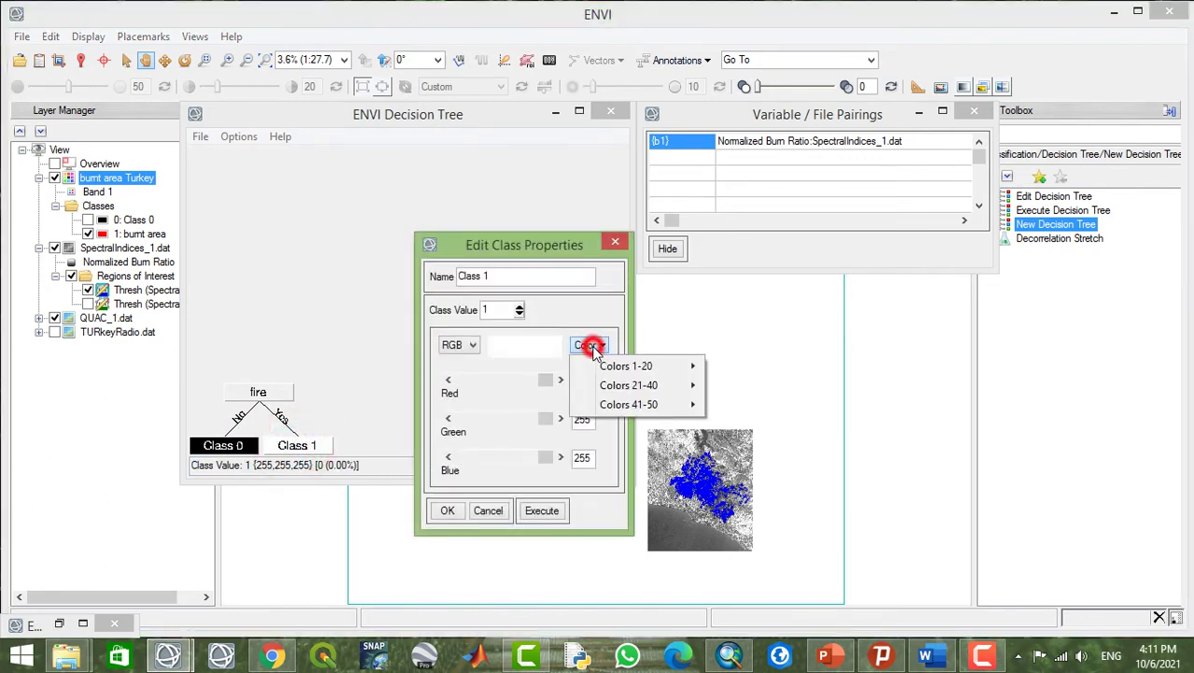
{"action": "mouse_move", "coordinate": [624, 365]}
{"action": "left_click", "coordinate": [745, 333]}
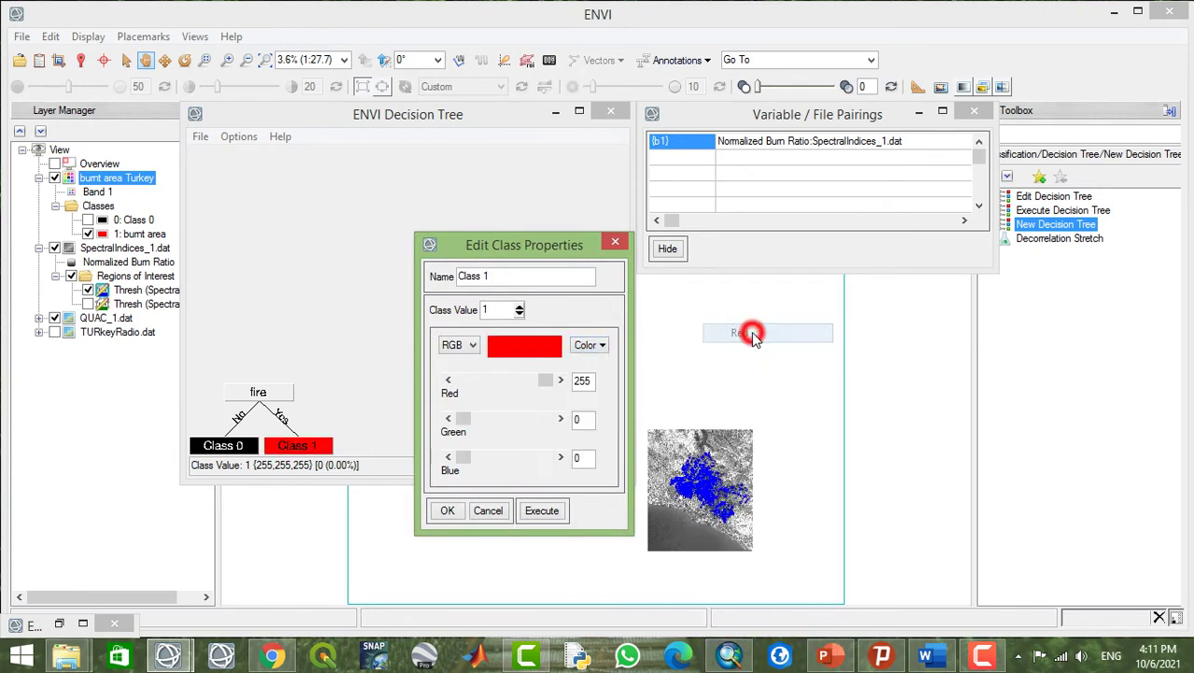
{"action": "left_click", "coordinate": [446, 510]}
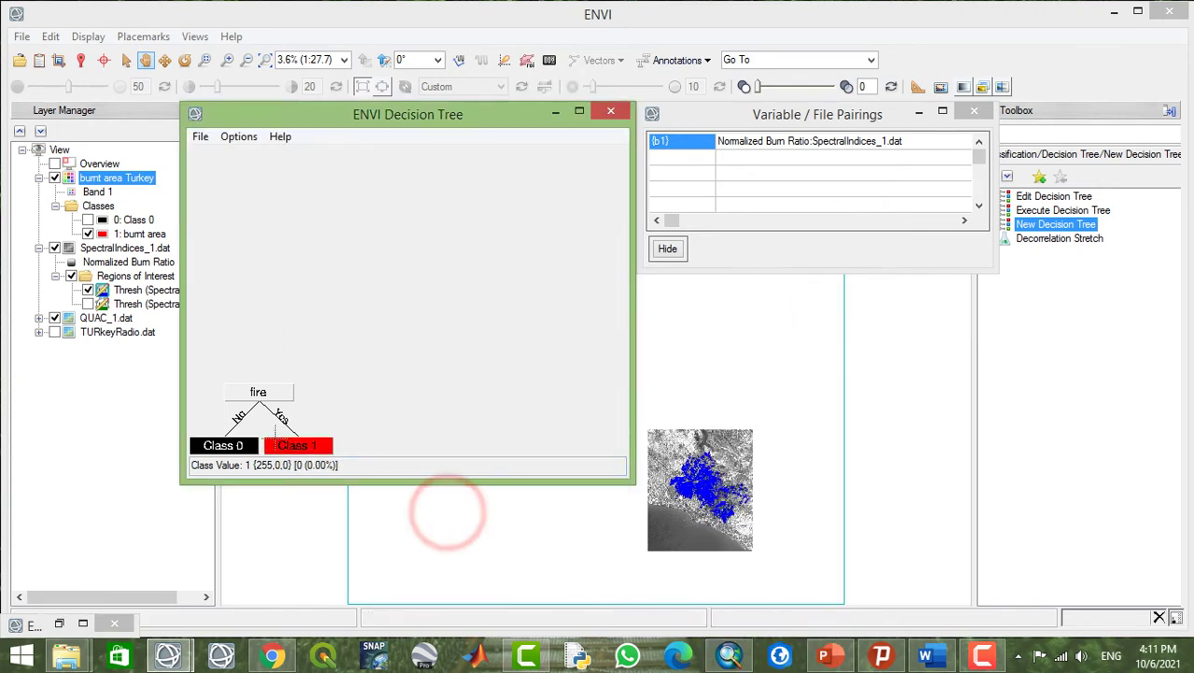
Execute the decision tree on the full scene and output the result to a file named Bushfire.
{"action": "left_click", "coordinate": [239, 137]}
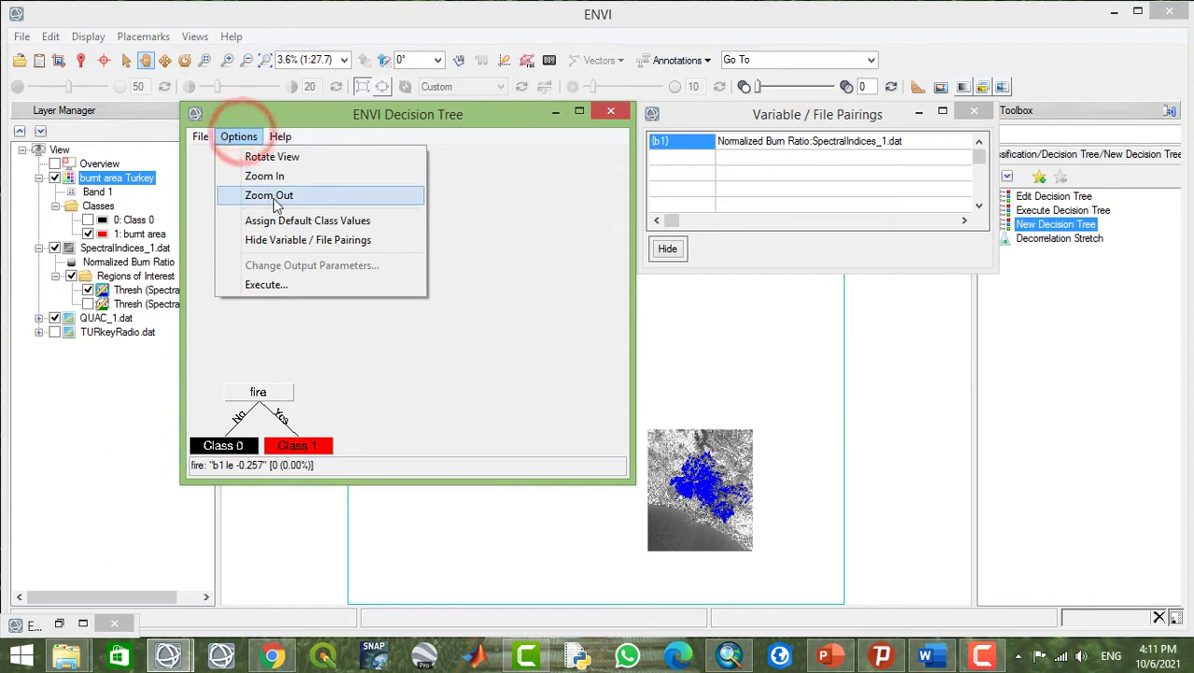
{"action": "left_click", "coordinate": [286, 286]}
{"action": "left_click", "coordinate": [498, 369]}
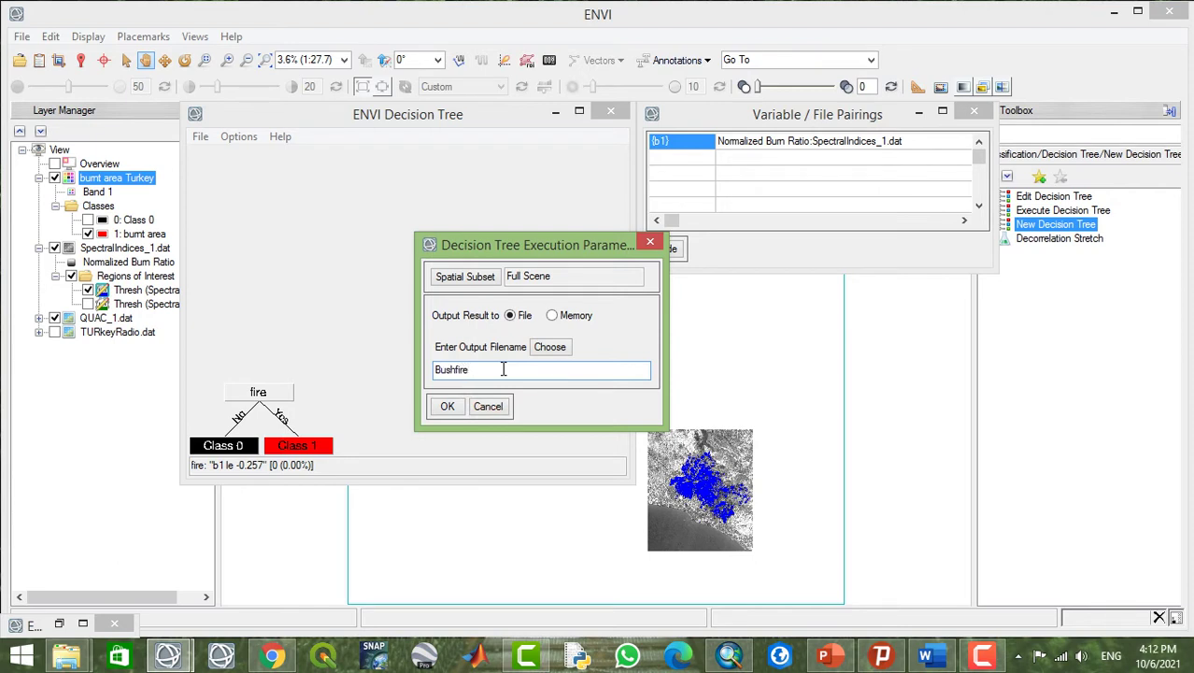
{"action": "left_click", "coordinate": [447, 409]}
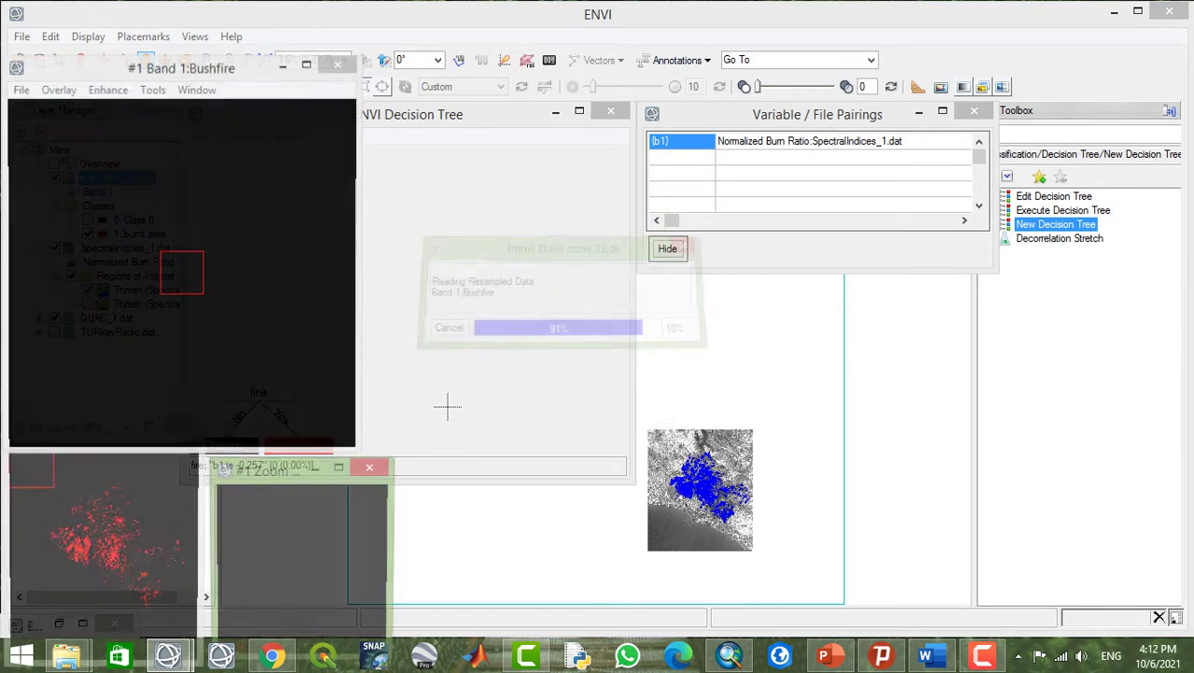
Close the decision tree without saving it and close the Bushfire display windows.
{"action": "left_click", "coordinate": [611, 111]}
{"action": "left_click", "coordinate": [567, 384]}
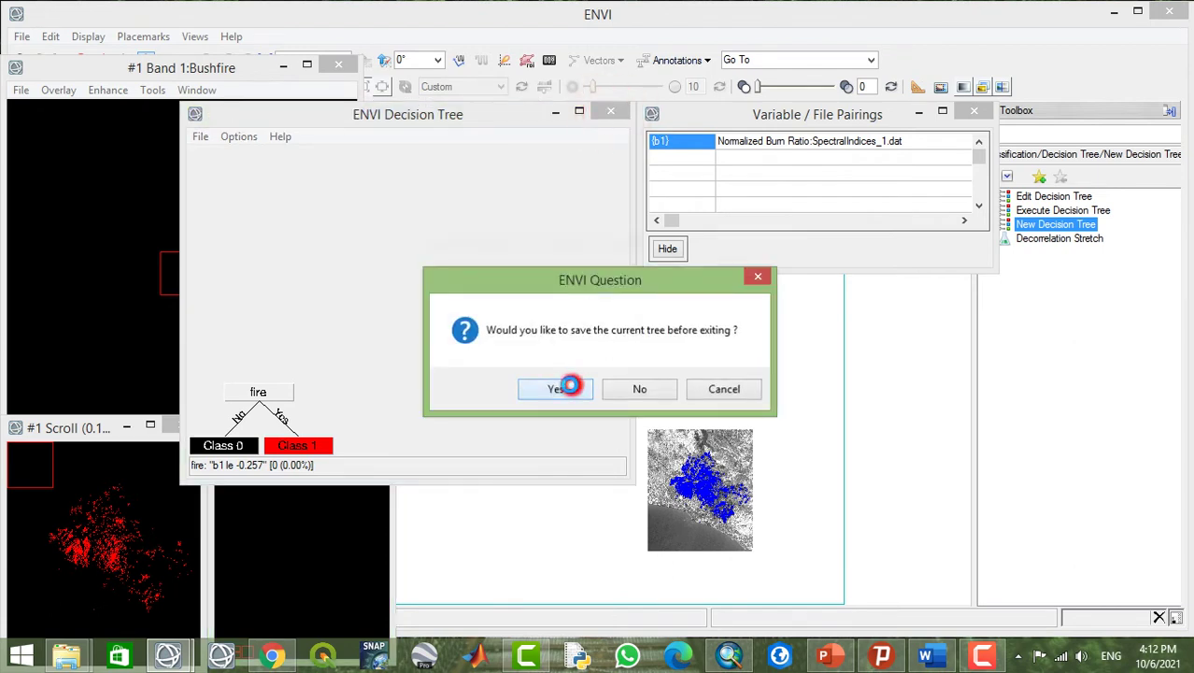
{"action": "left_click", "coordinate": [487, 364]}
{"action": "left_click", "coordinate": [611, 111]}
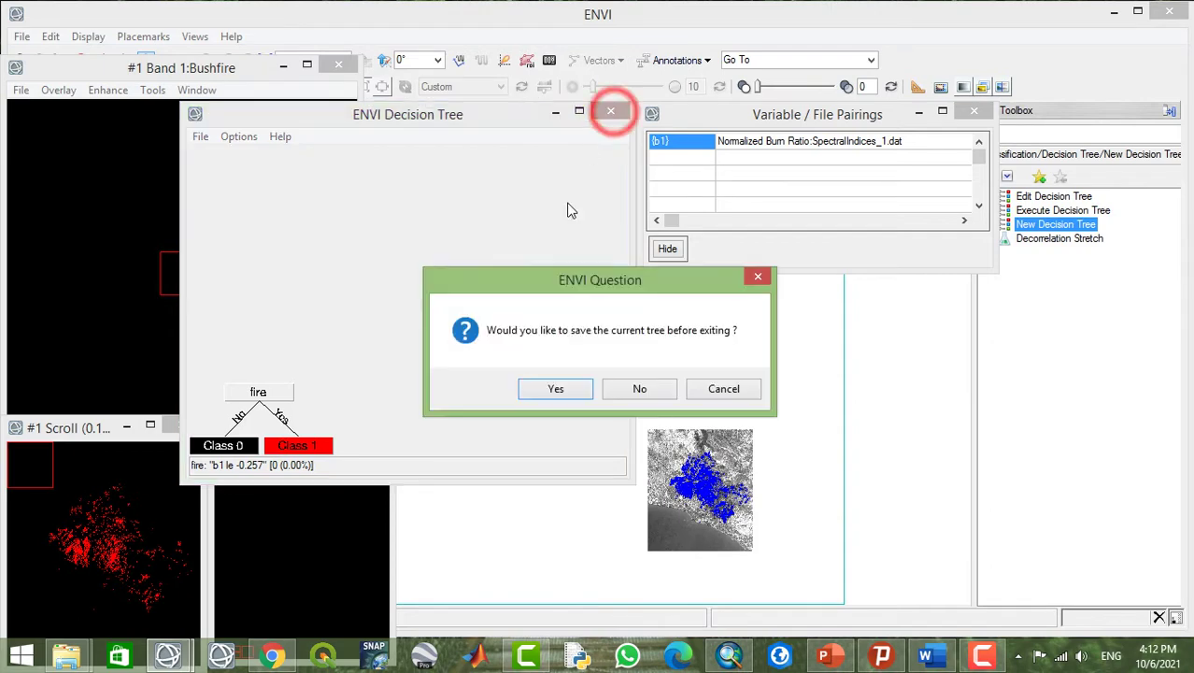
{"action": "left_click", "coordinate": [637, 389]}
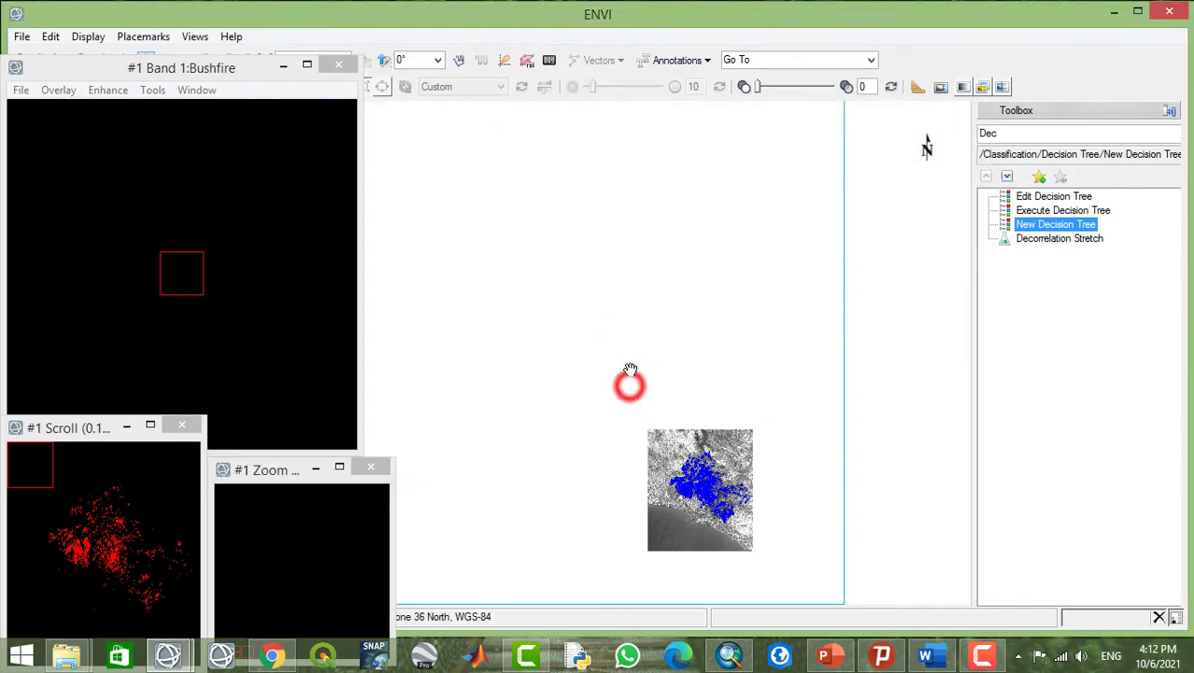
{"action": "left_click", "coordinate": [338, 64]}
Open the Bushfire classification result from the preprodessing folder as a new layer.
{"action": "left_click", "coordinate": [19, 60]}
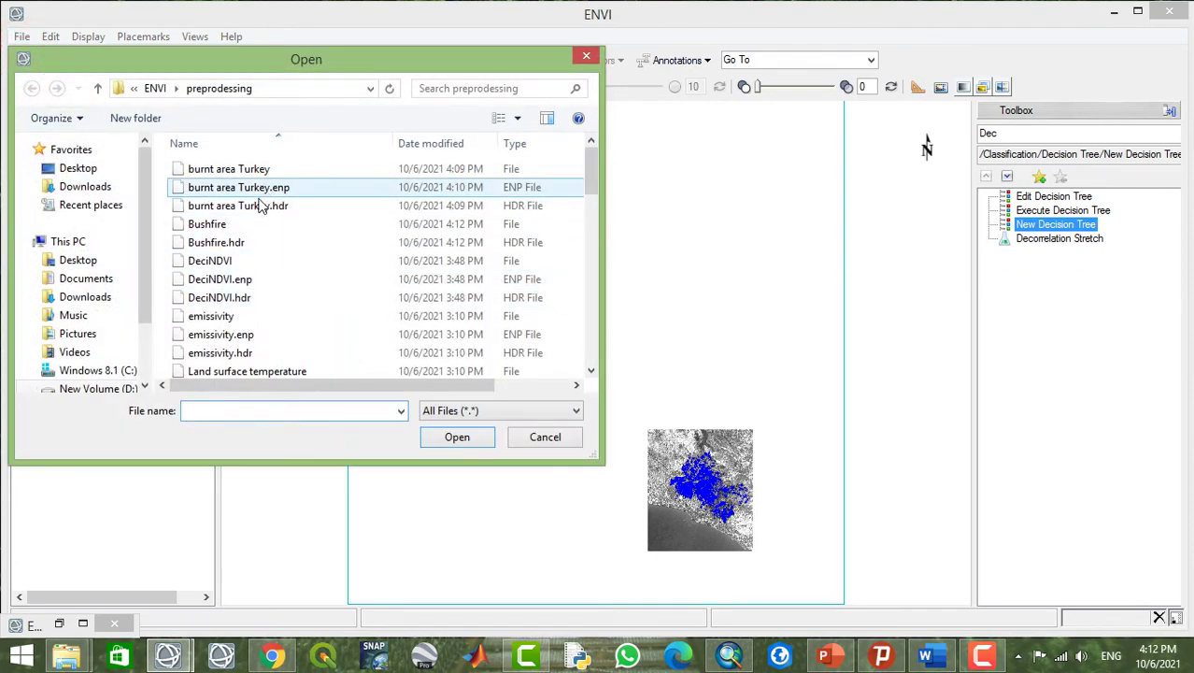
{"action": "left_click", "coordinate": [252, 243]}
{"action": "left_click", "coordinate": [457, 436]}
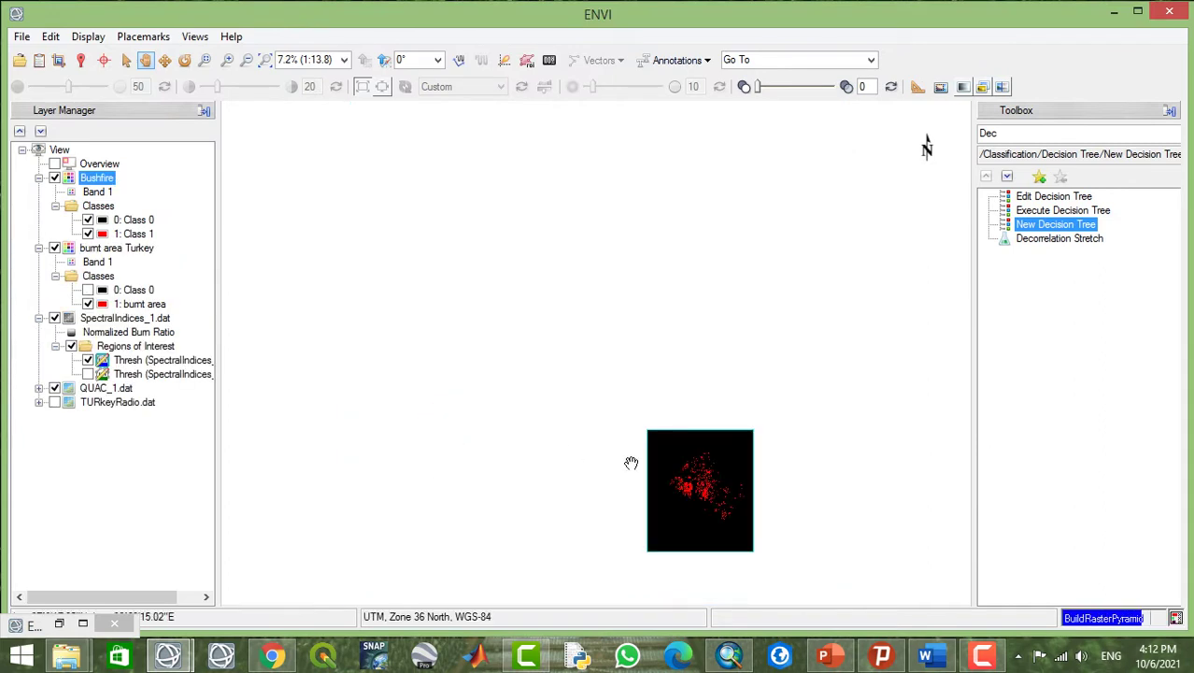
Examine the extent and detail of the red burned-area class in the Bushfire layer.
{"action": "left_click_drag", "start_coordinate": [691, 481], "coordinate": [630, 404]}
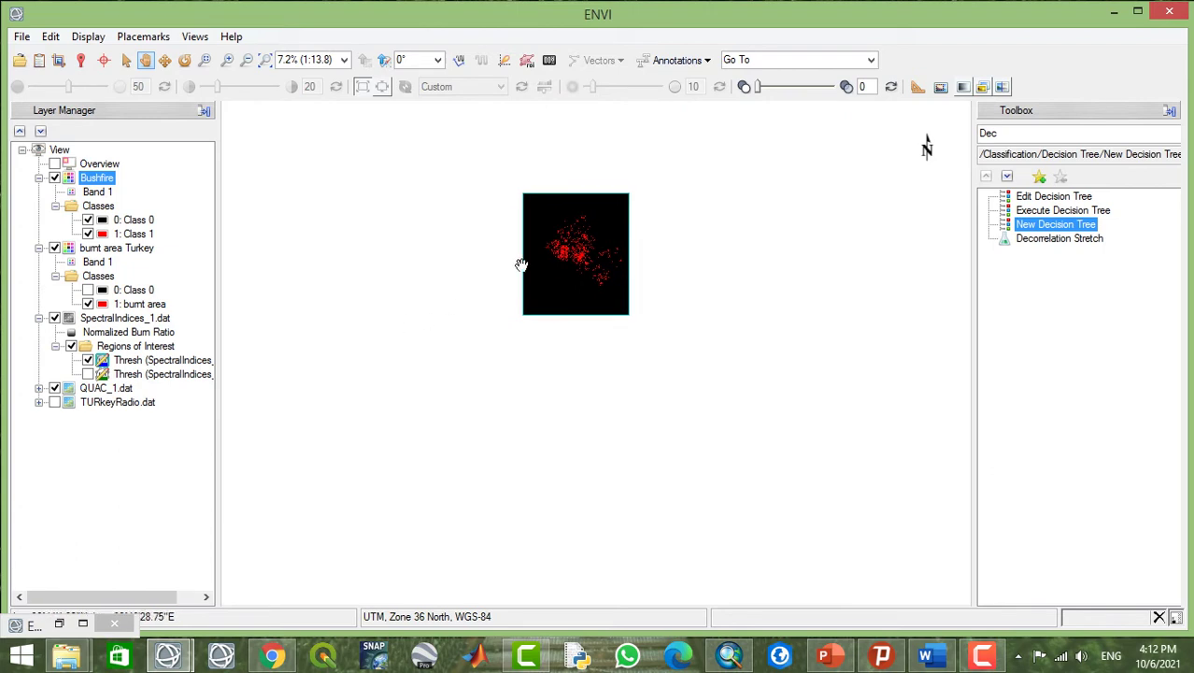
{"action": "scroll", "coordinate": [589, 275], "scroll_direction": "up", "scroll_amount": 4}
{"action": "scroll", "coordinate": [589, 276], "scroll_direction": "up", "scroll_amount": 1}
{"action": "left_click_drag", "start_coordinate": [566, 234], "coordinate": [568, 366]}
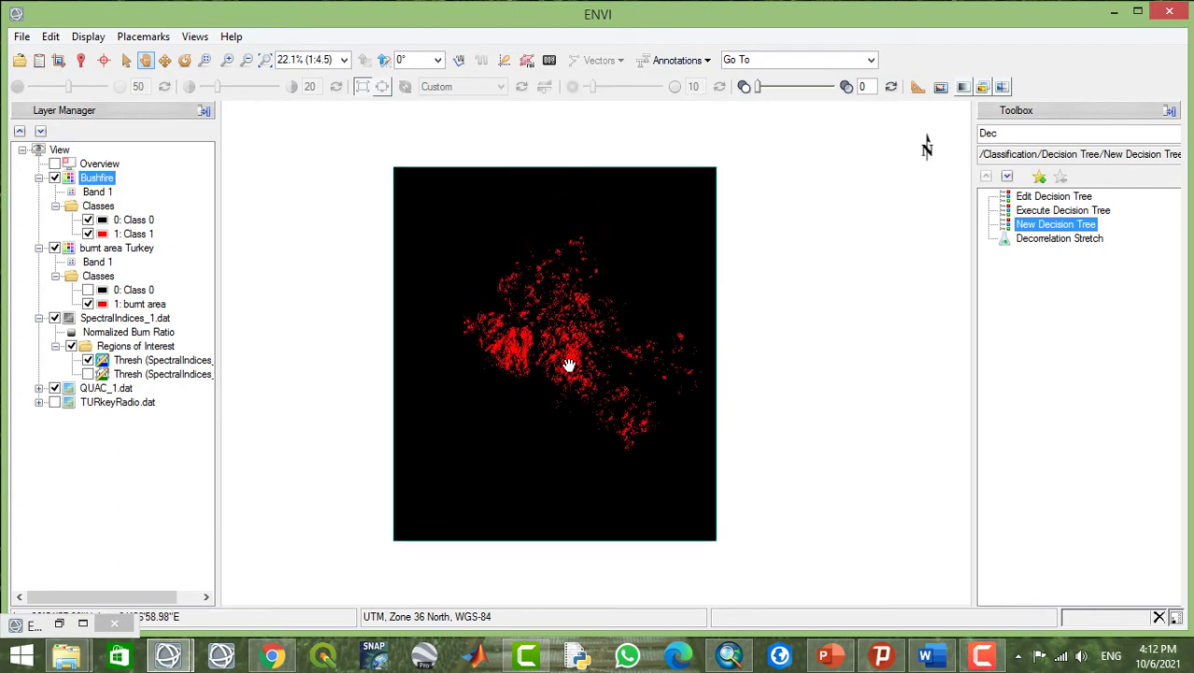
{"action": "scroll", "coordinate": [568, 365], "scroll_direction": "up", "scroll_amount": 1}
{"action": "scroll", "coordinate": [607, 342], "scroll_direction": "up", "scroll_amount": 1}
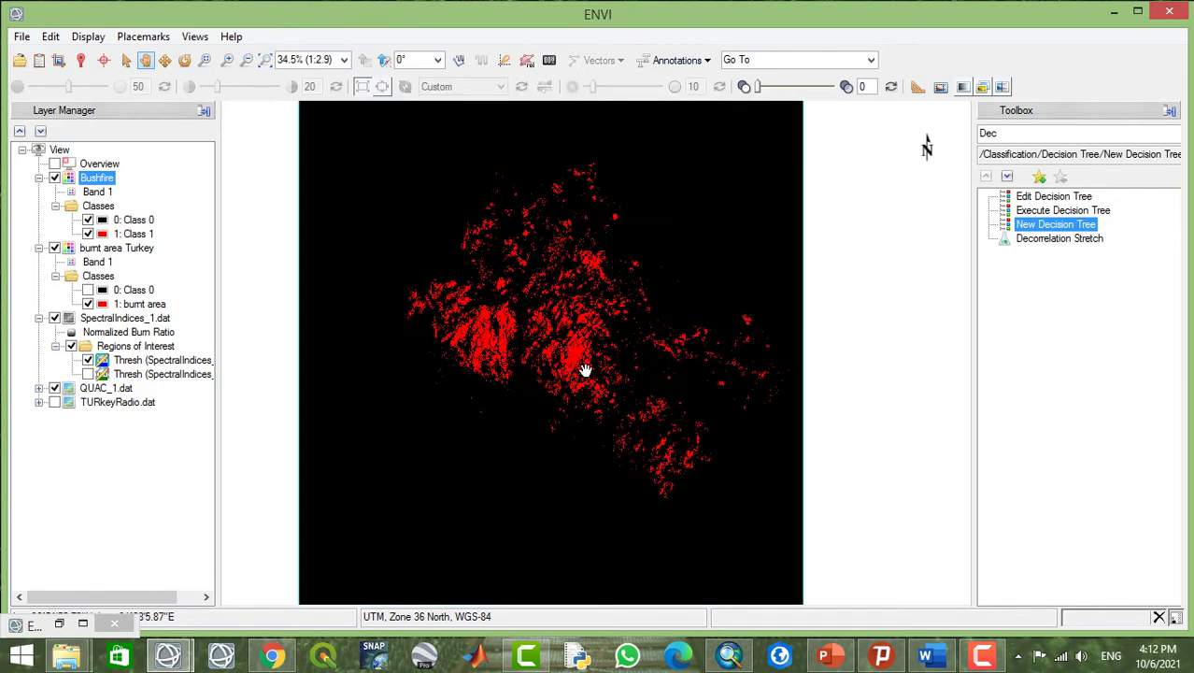
{"action": "scroll", "coordinate": [585, 370], "scroll_direction": "down", "scroll_amount": 2}
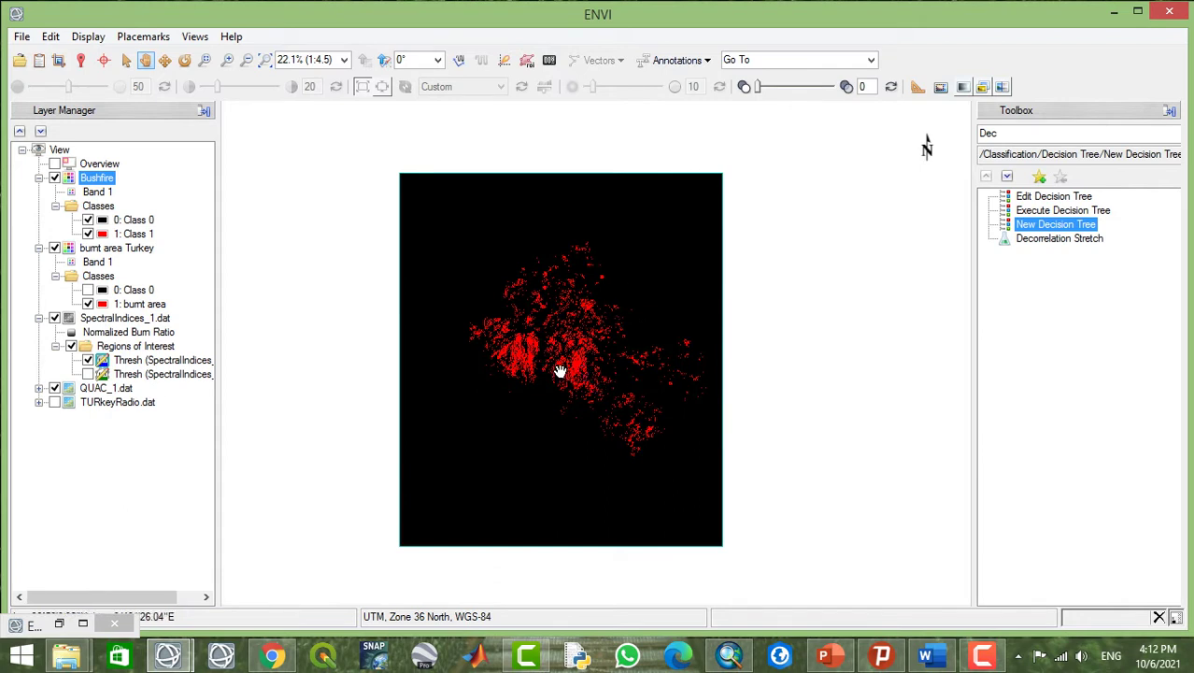
Open the Bushfire layer's metadata for editing and review its class and spatial reference fields.
{"action": "right_click", "coordinate": [94, 186]}
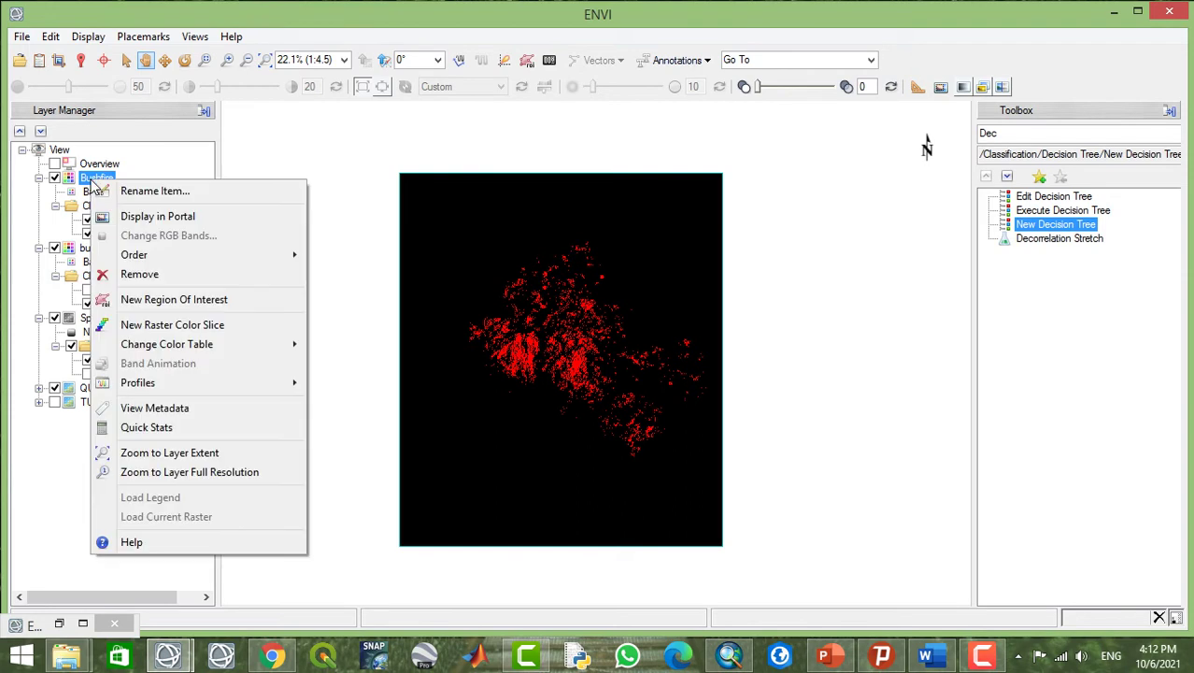
{"action": "left_click", "coordinate": [183, 410]}
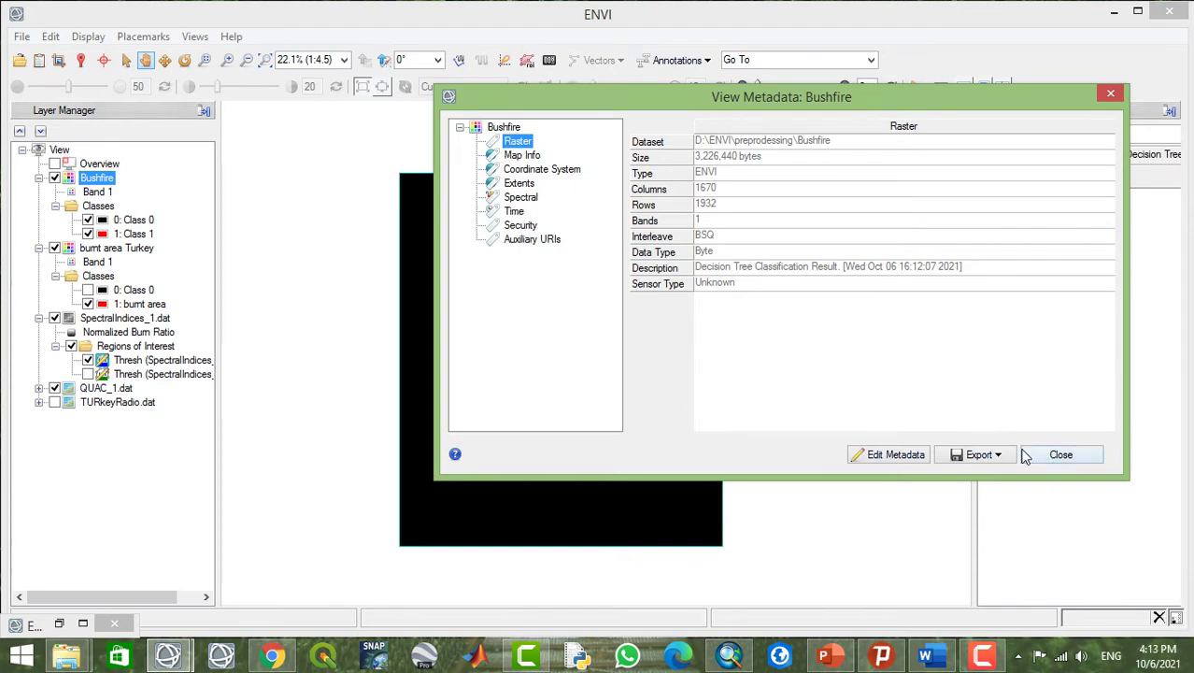
{"action": "left_click", "coordinate": [900, 456]}
{"action": "left_click_drag", "start_coordinate": [740, 178], "coordinate": [733, 445]}
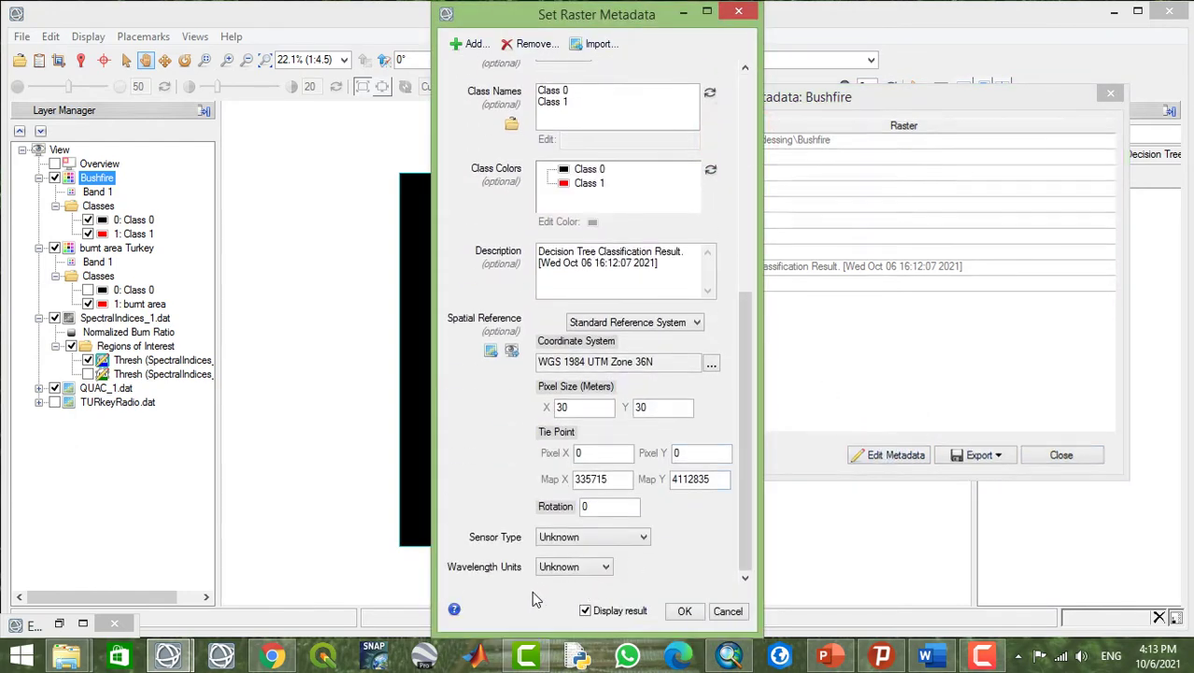
{"action": "left_click_drag", "start_coordinate": [731, 450], "coordinate": [786, 215]}
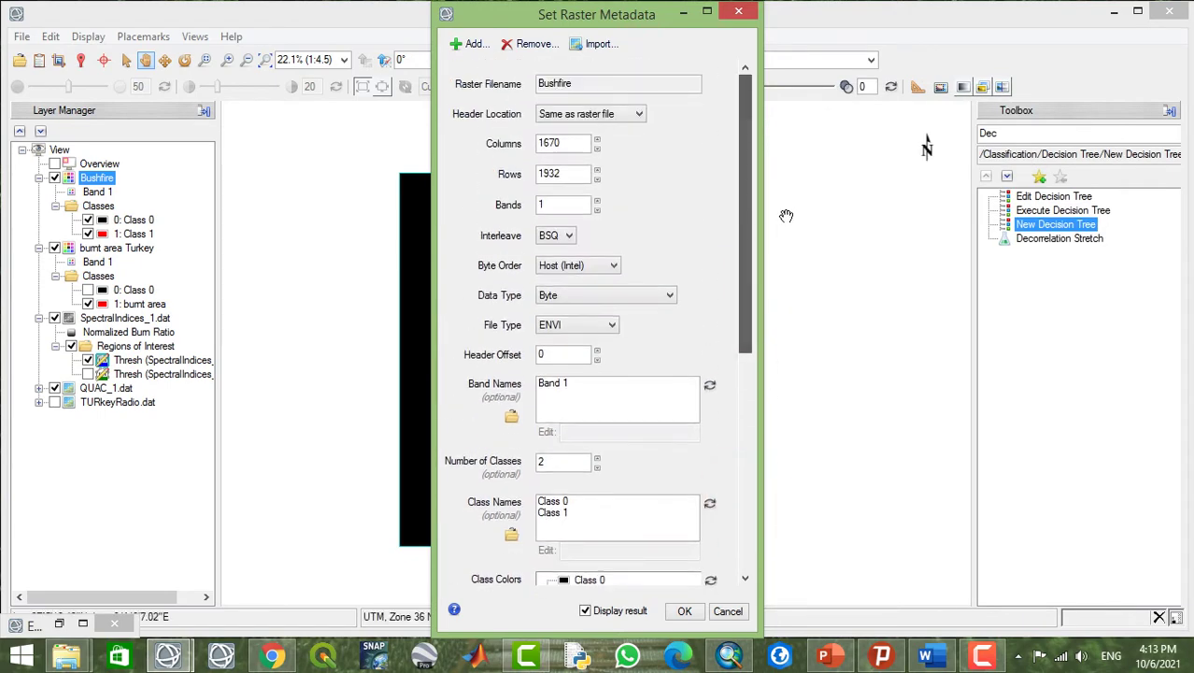
Look through the metadata items that can be added to Bushfire and close the metadata editor without changes.
{"action": "left_click", "coordinate": [467, 45]}
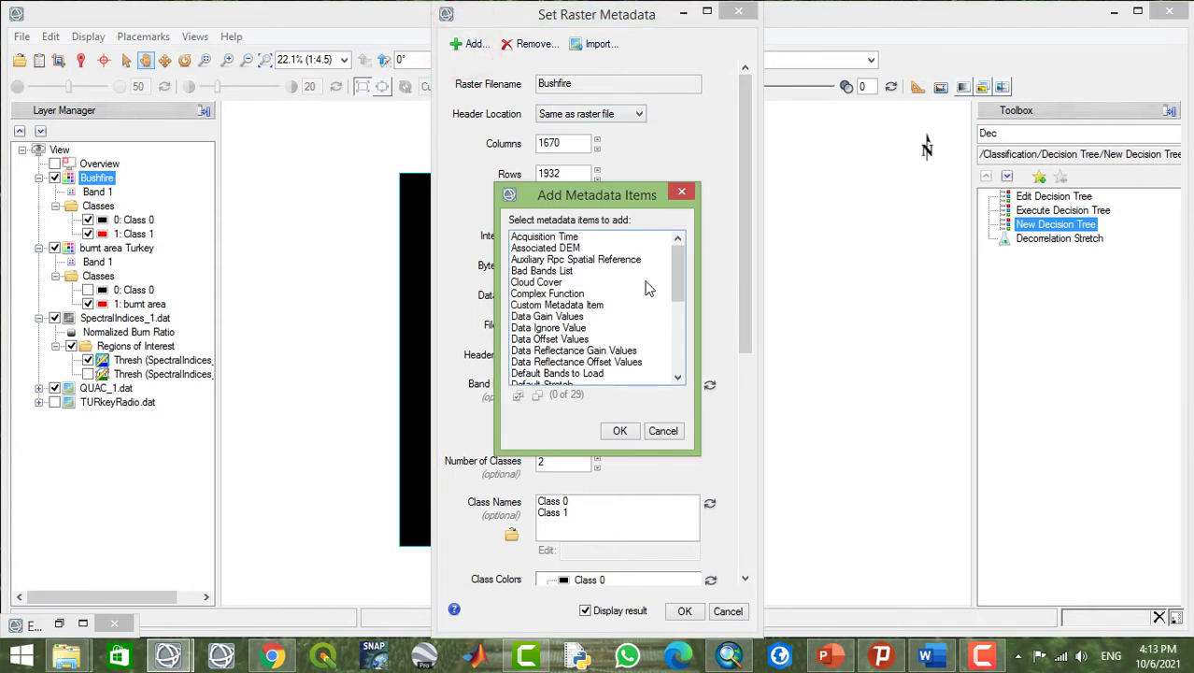
{"action": "left_click_drag", "start_coordinate": [678, 283], "coordinate": [688, 364]}
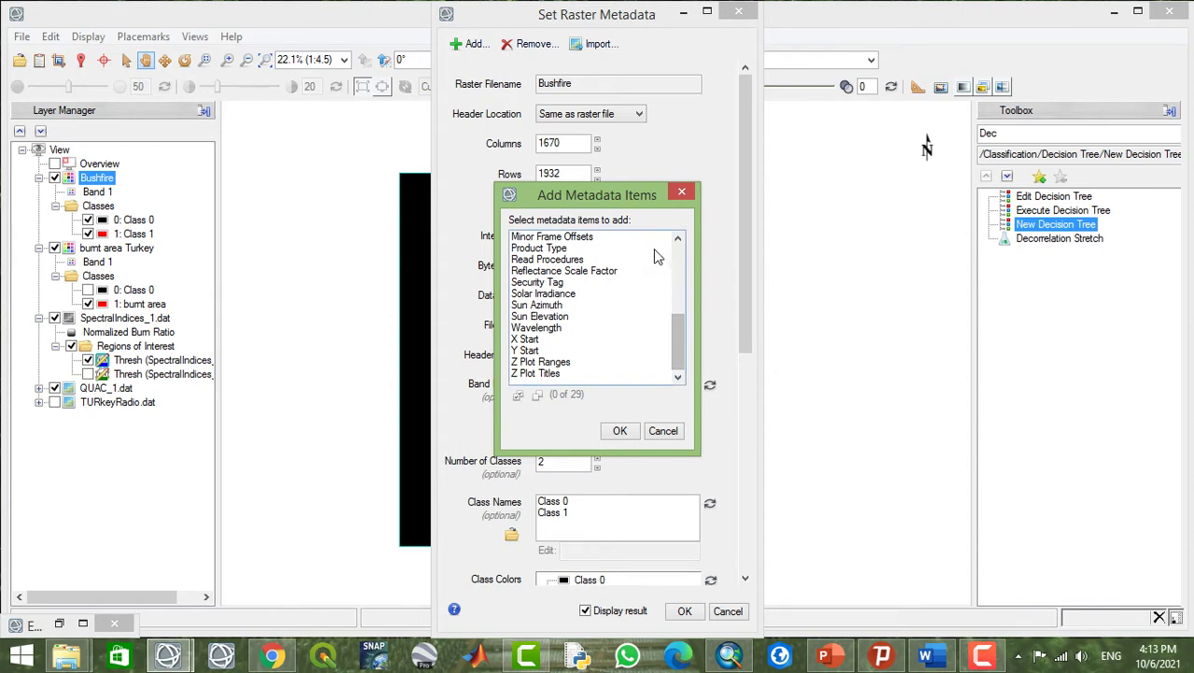
{"action": "left_click", "coordinate": [681, 191]}
{"action": "left_click_drag", "start_coordinate": [748, 163], "coordinate": [754, 425]}
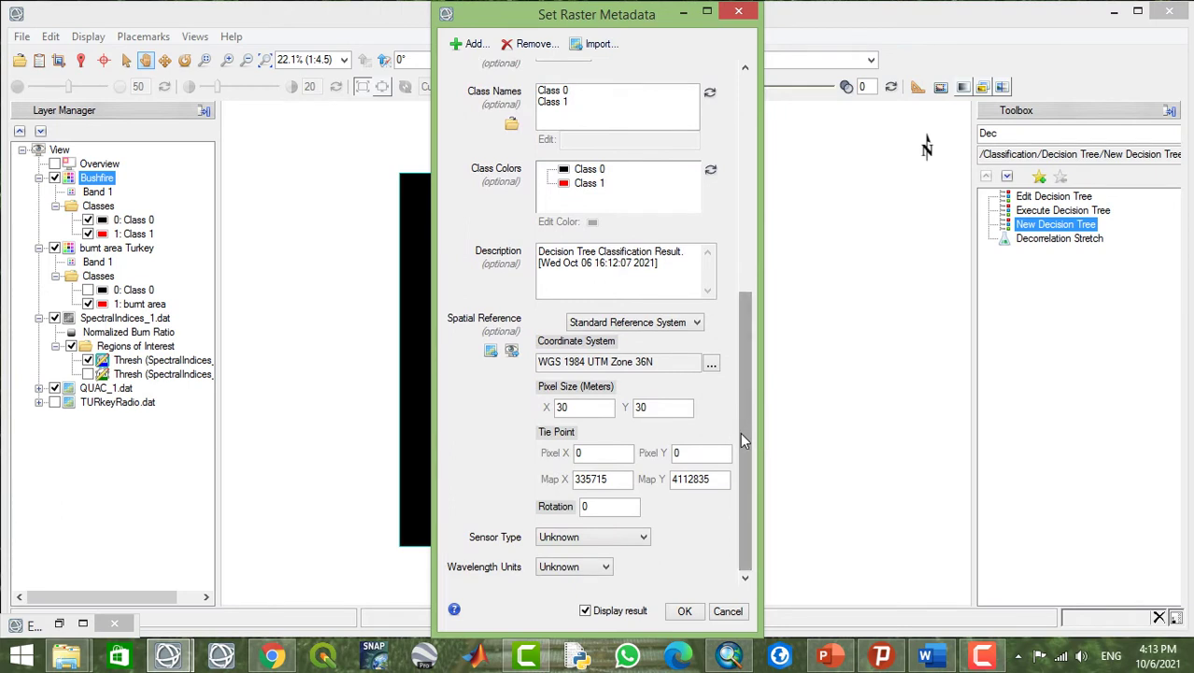
{"action": "left_click_drag", "start_coordinate": [740, 435], "coordinate": [736, 122]}
{"action": "left_click", "coordinate": [738, 11]}
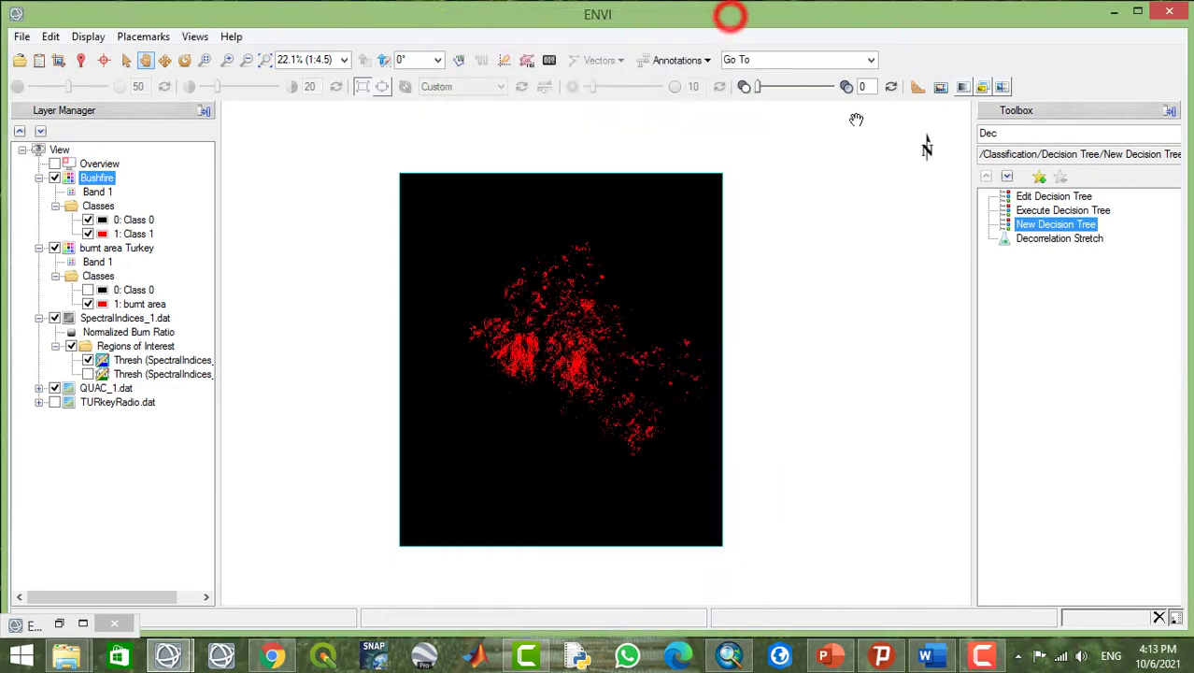
Search the toolbox for "header" and open the Bushfire raster in Edit ENVI Header.
{"action": "left_click", "coordinate": [1023, 135]}
{"action": "key", "text": "BackSpace"}
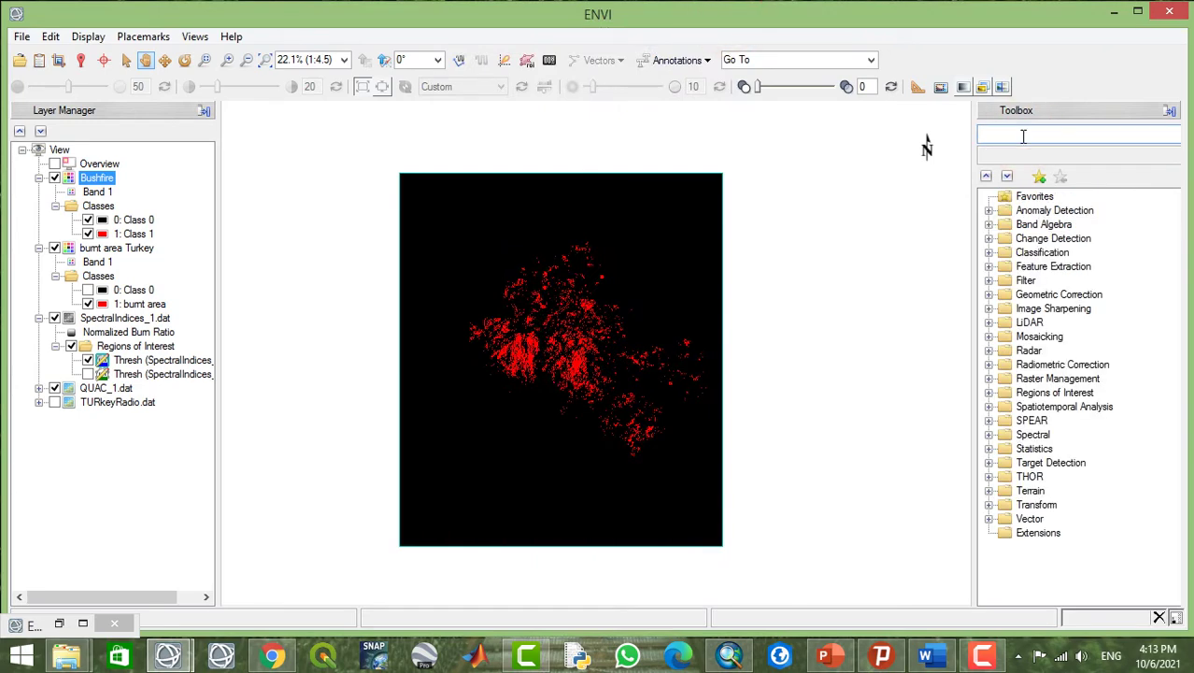
{"action": "type", "text": "heal"}
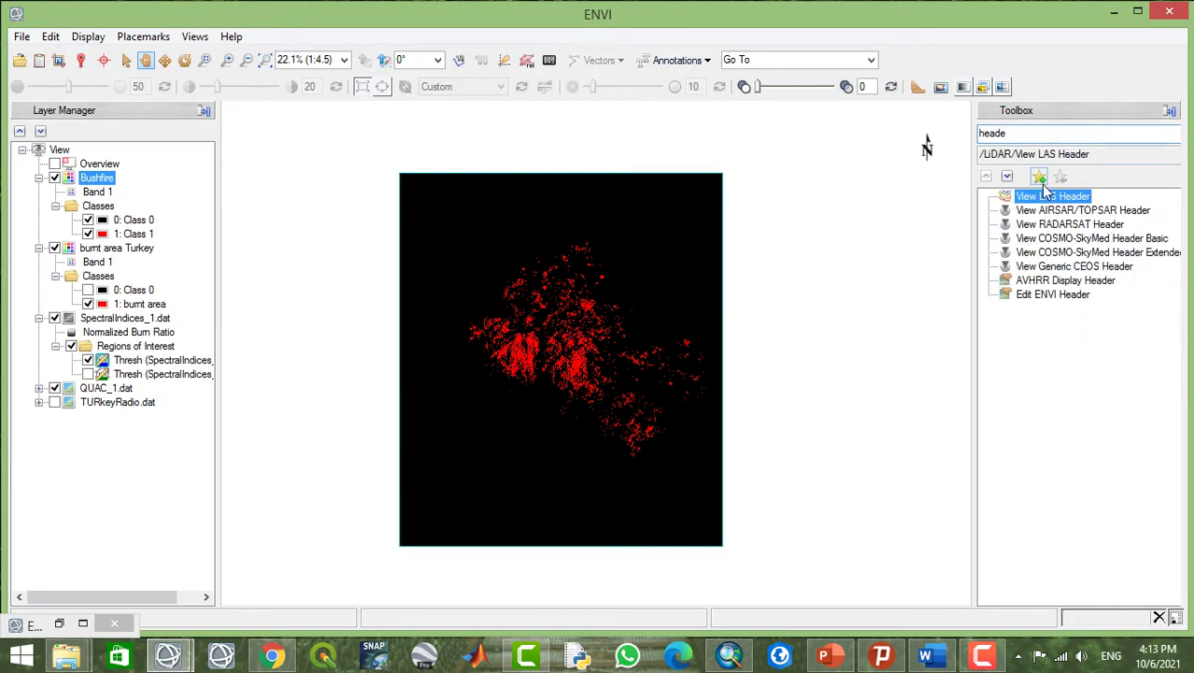
{"action": "type", "text": "r"}
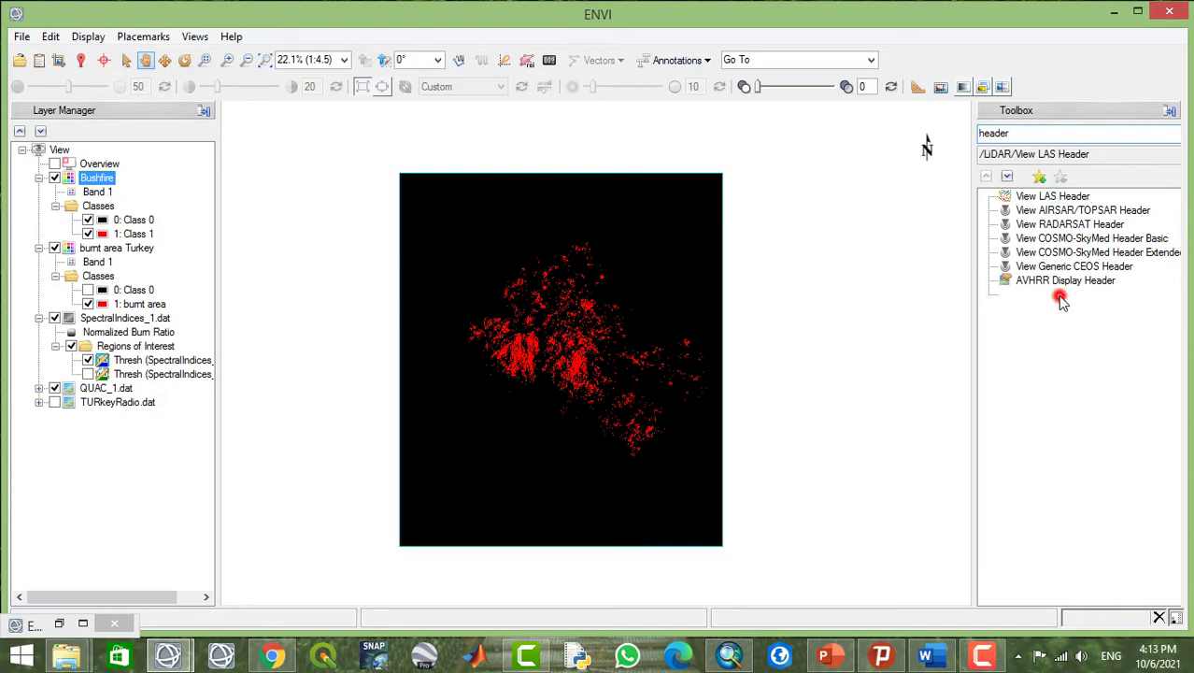
{"action": "double_click", "coordinate": [1060, 296]}
{"action": "left_click", "coordinate": [538, 348]}
{"action": "left_click", "coordinate": [646, 440]}
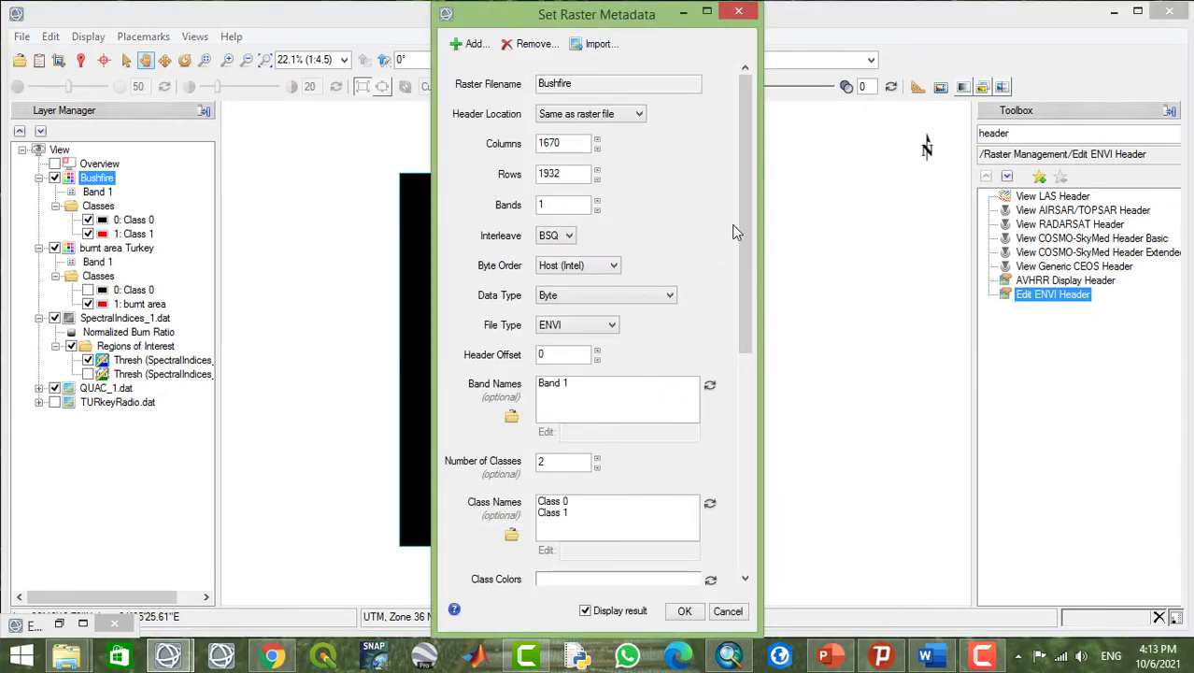
Add the Data Ignore Value item to the Bushfire raster's metadata.
{"action": "left_click_drag", "start_coordinate": [747, 145], "coordinate": [734, 427]}
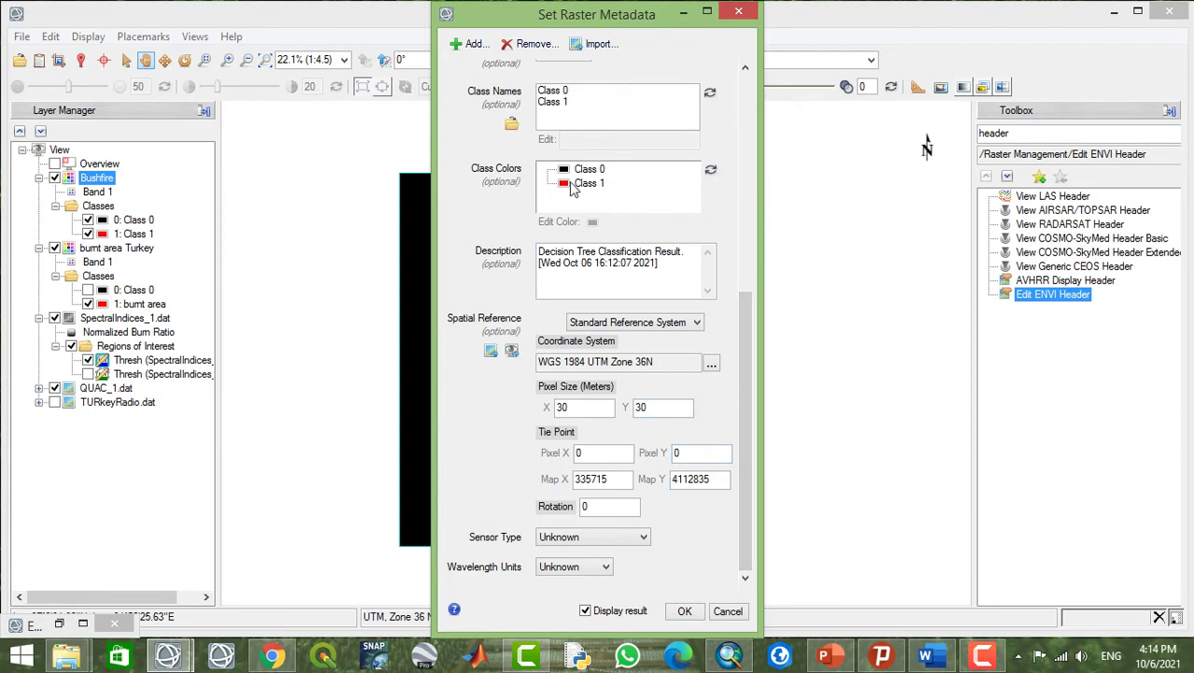
{"action": "key", "text": "alt+a"}
{"action": "left_click_drag", "start_coordinate": [680, 276], "coordinate": [669, 316]}
{"action": "scroll", "coordinate": [668, 322], "scroll_direction": "down", "scroll_amount": 2}
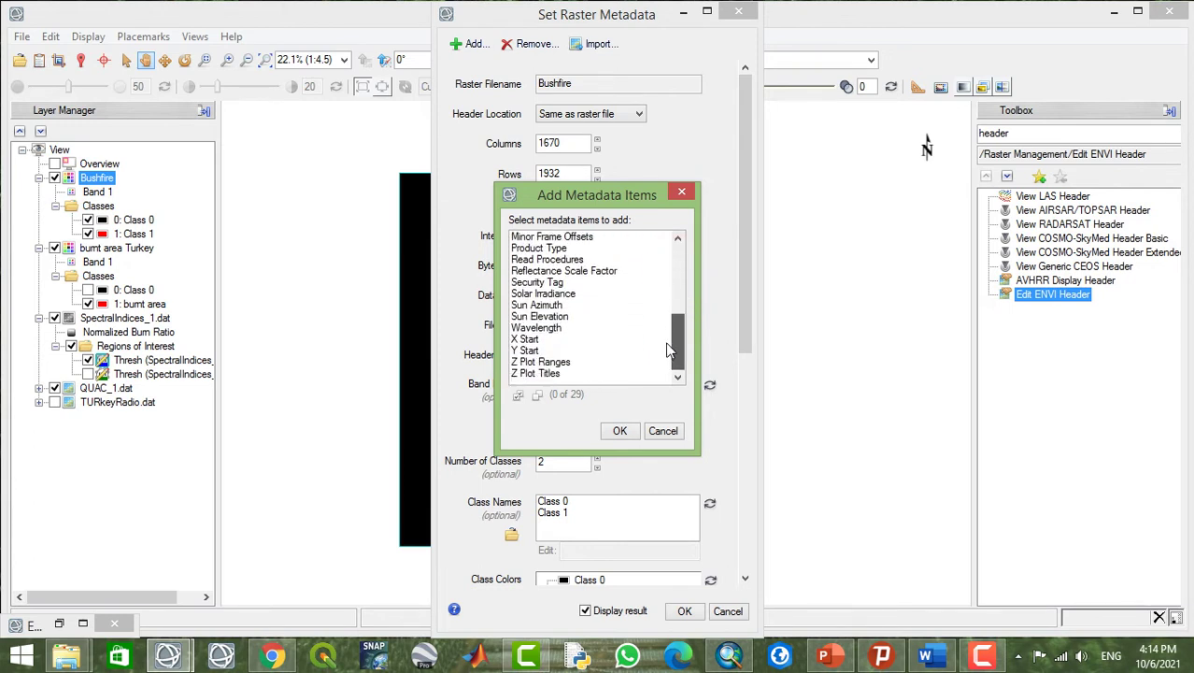
{"action": "scroll", "coordinate": [668, 347], "scroll_direction": "up", "scroll_amount": 6}
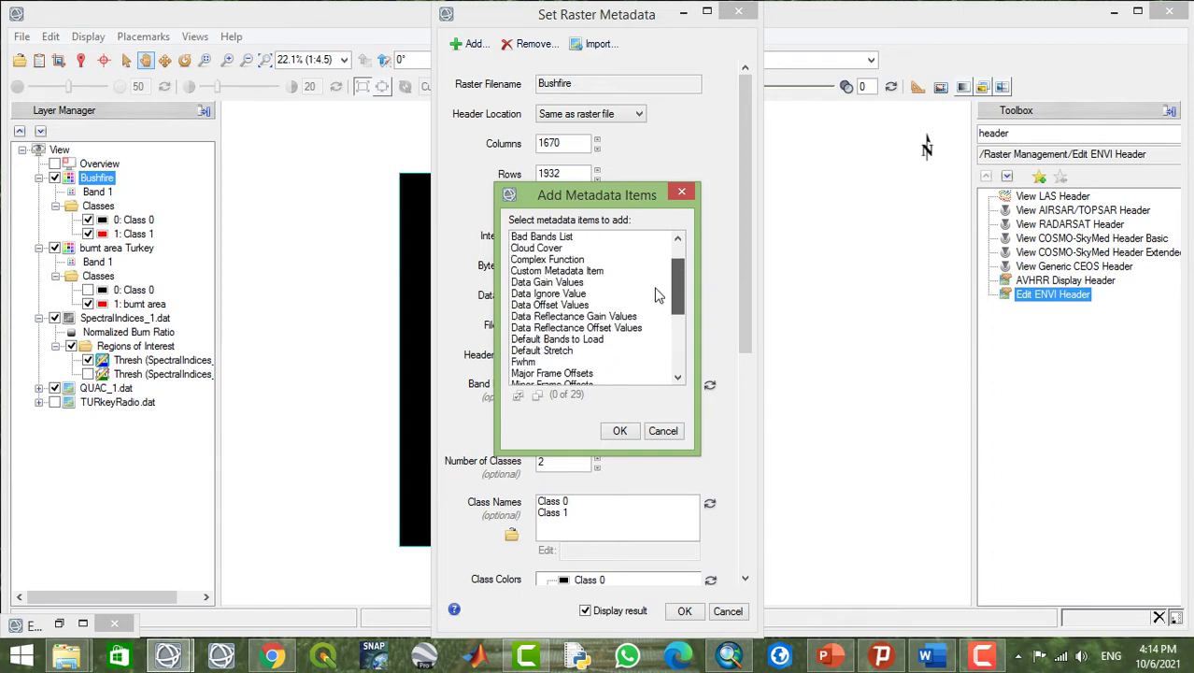
{"action": "left_click", "coordinate": [547, 294]}
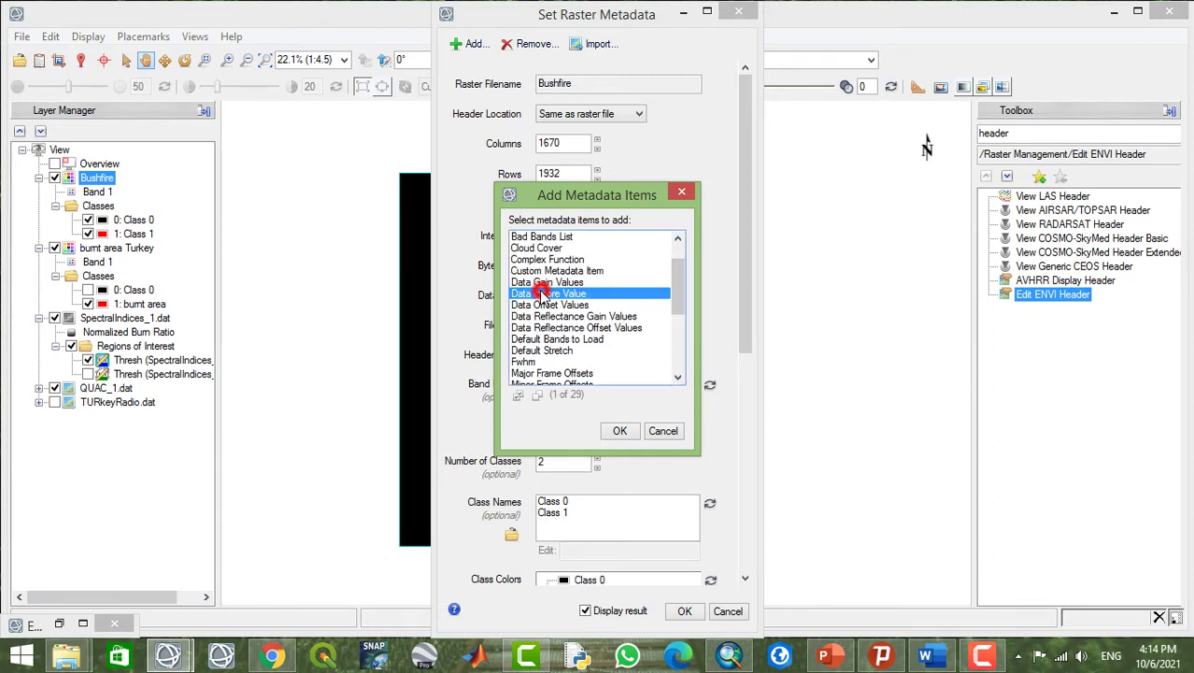
{"action": "left_click", "coordinate": [617, 430]}
Set the Bushfire raster's Data Ignore Value to 0 and apply the header changes.
{"action": "left_click_drag", "start_coordinate": [741, 180], "coordinate": [737, 474]}
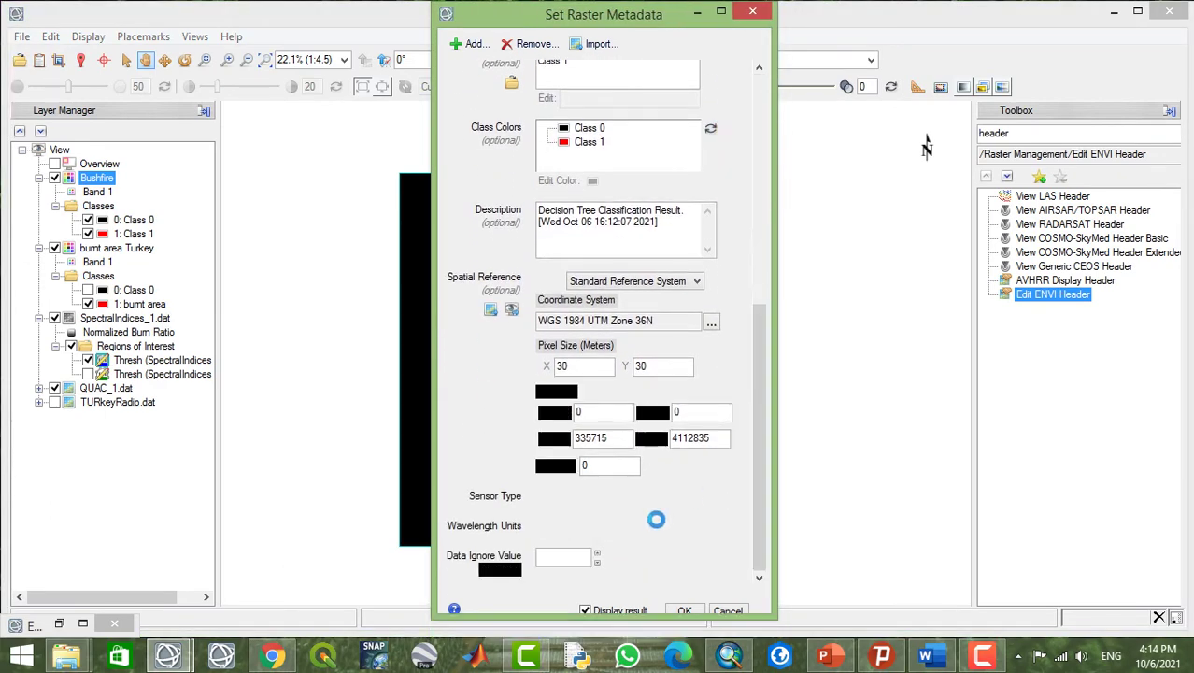
{"action": "left_click", "coordinate": [569, 557]}
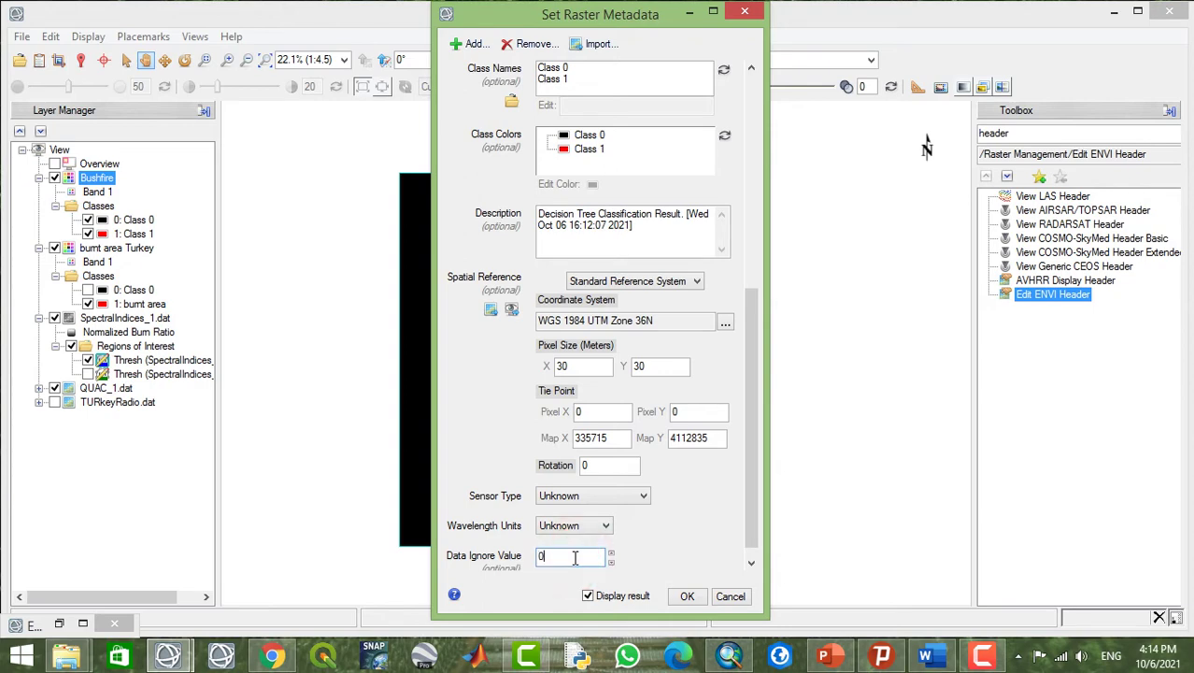
{"action": "left_click", "coordinate": [686, 596]}
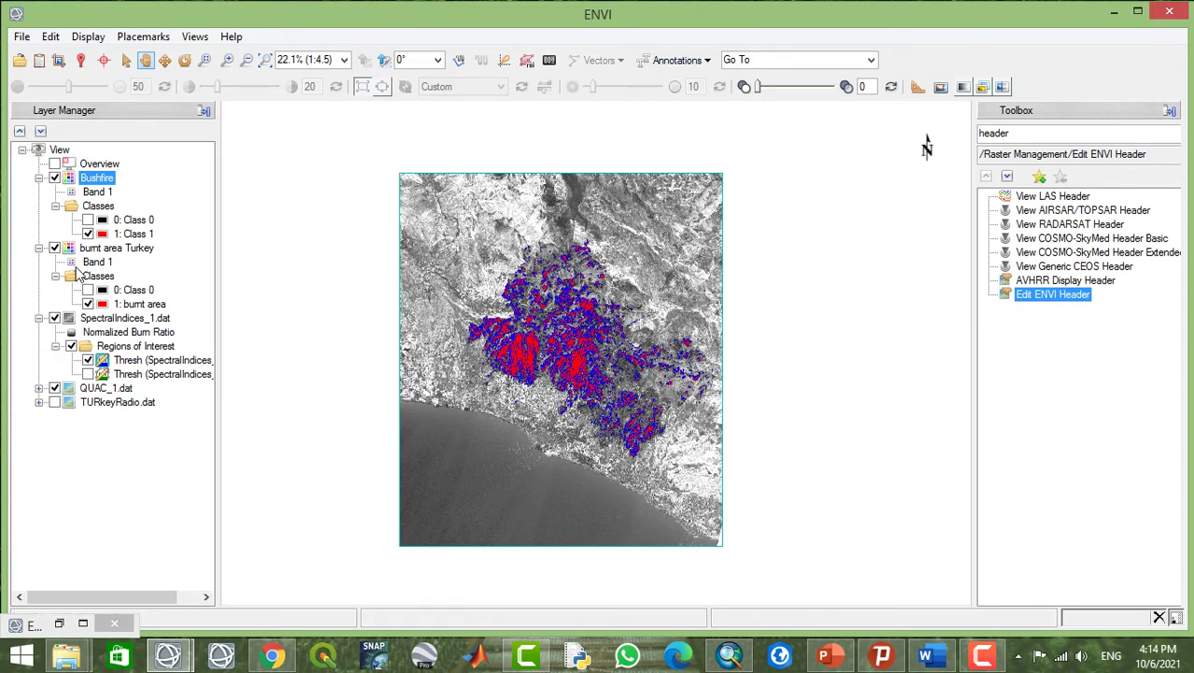
Hide the burnt area Turkey, SpectralIndices_1.dat and QUAC_1.dat layers and inspect the Bushfire burned-area class on its own.
{"action": "left_click", "coordinate": [55, 247]}
{"action": "left_click", "coordinate": [54, 317]}
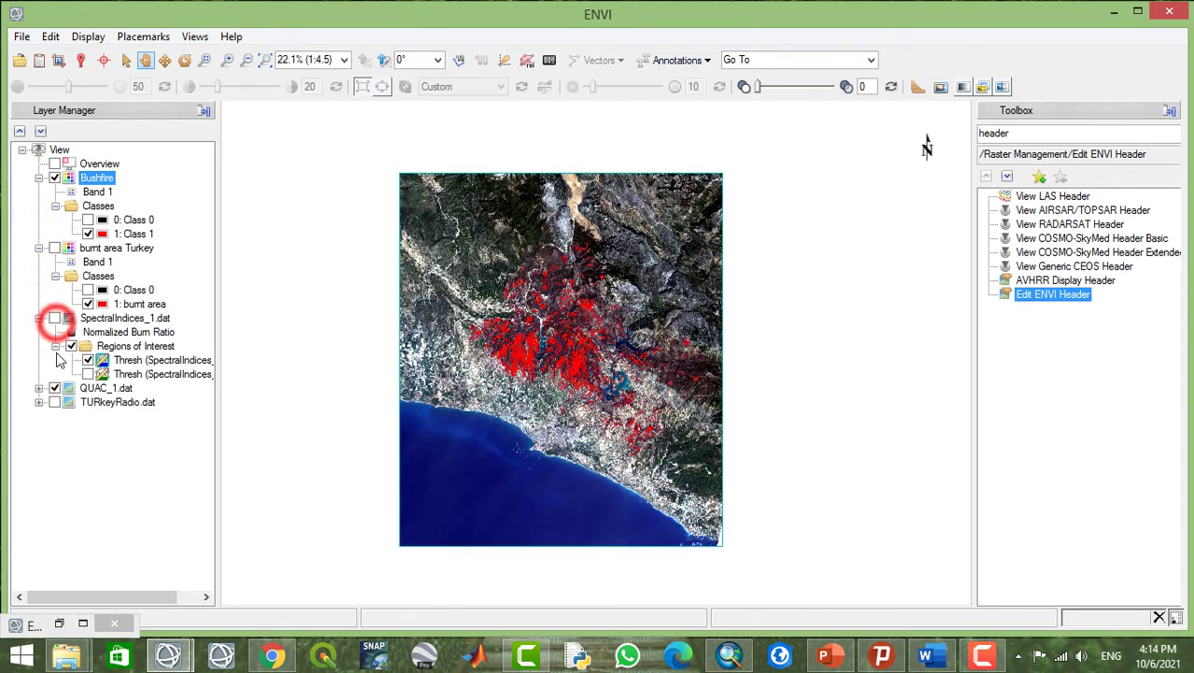
{"action": "left_click", "coordinate": [54, 387]}
{"action": "left_click_drag", "start_coordinate": [573, 365], "coordinate": [598, 316]}
{"action": "scroll", "coordinate": [598, 316], "scroll_direction": "up", "scroll_amount": 6}
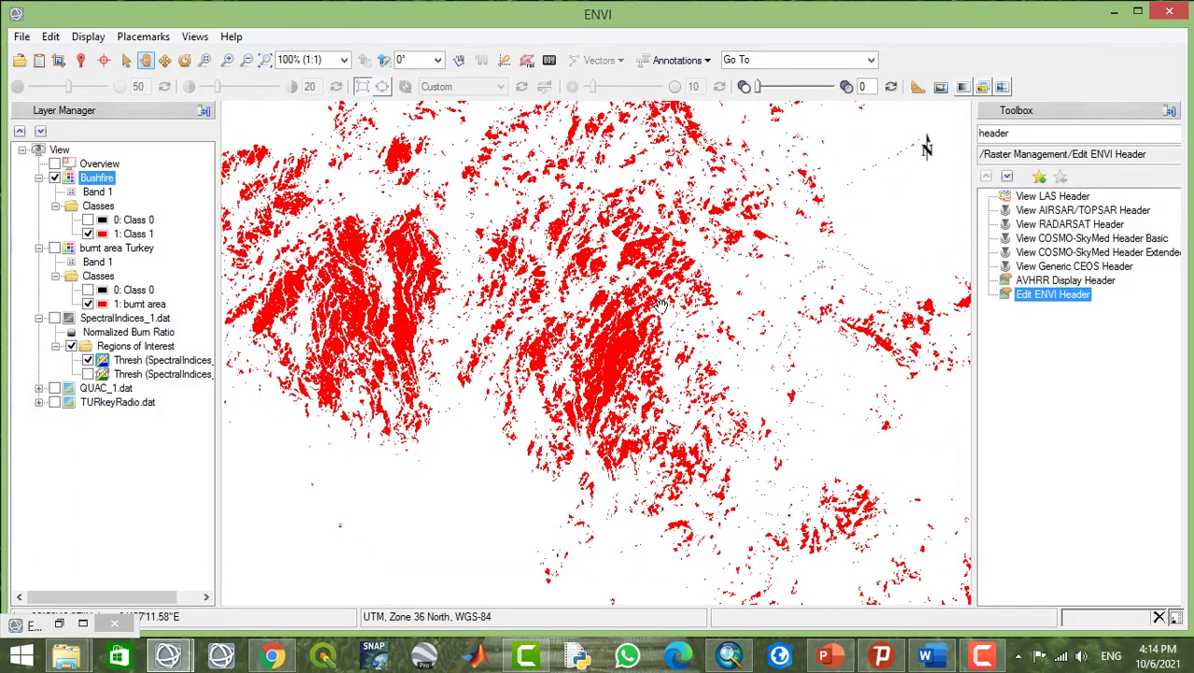
{"action": "scroll", "coordinate": [638, 304], "scroll_direction": "down", "scroll_amount": 3}
{"action": "left_click_drag", "start_coordinate": [626, 301], "coordinate": [582, 340]}
{"action": "scroll", "coordinate": [582, 339], "scroll_direction": "down", "scroll_amount": 1}
Search the toolbox for "vect" and start Classification to Vector with Band 1 of Bushfire as the input band.
{"action": "double_click", "coordinate": [1034, 131]}
{"action": "key", "text": "BackSpace"}
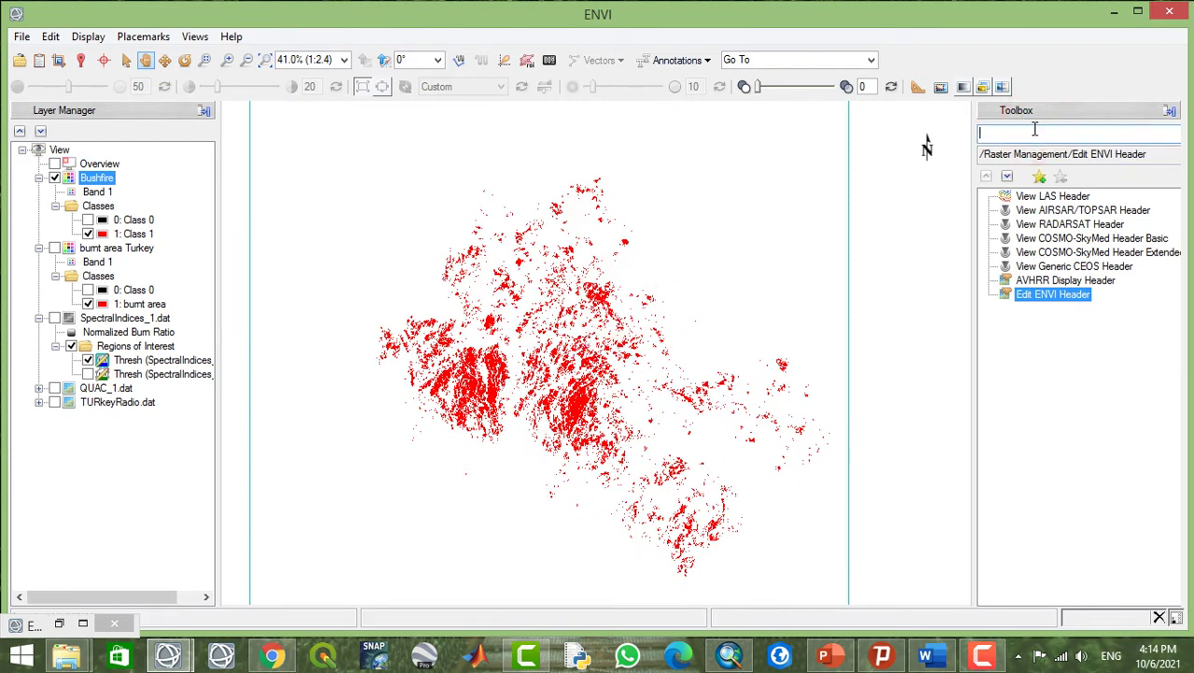
{"action": "type", "text": "vect"}
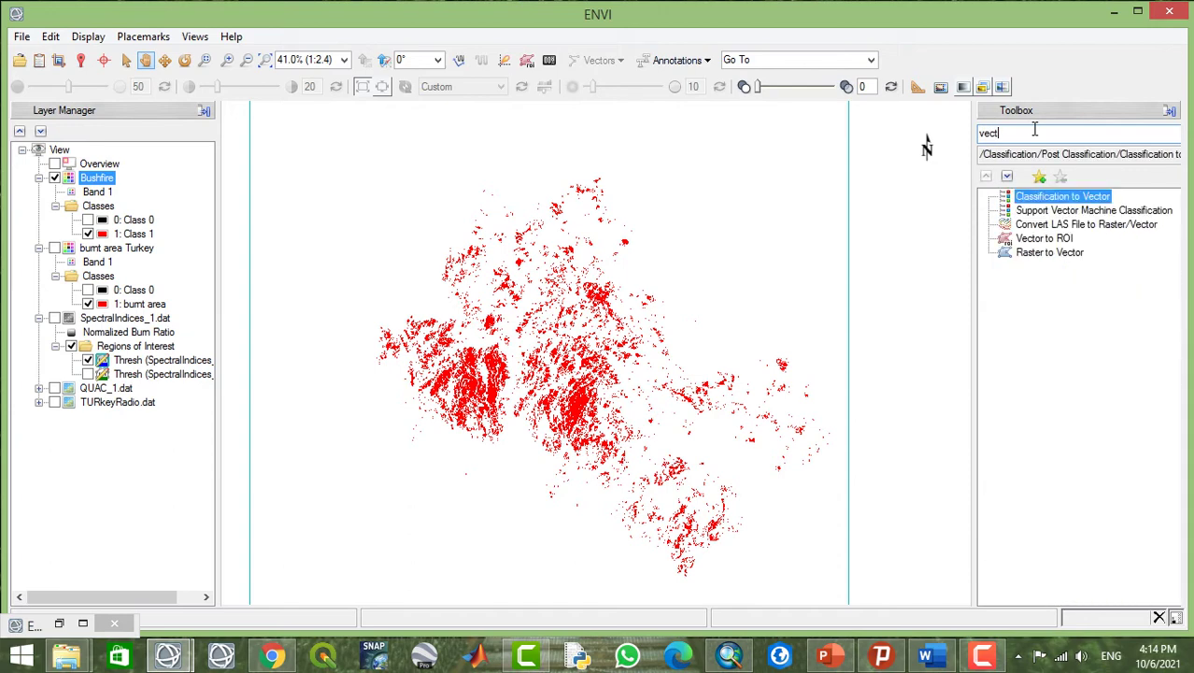
{"action": "double_click", "coordinate": [1079, 196]}
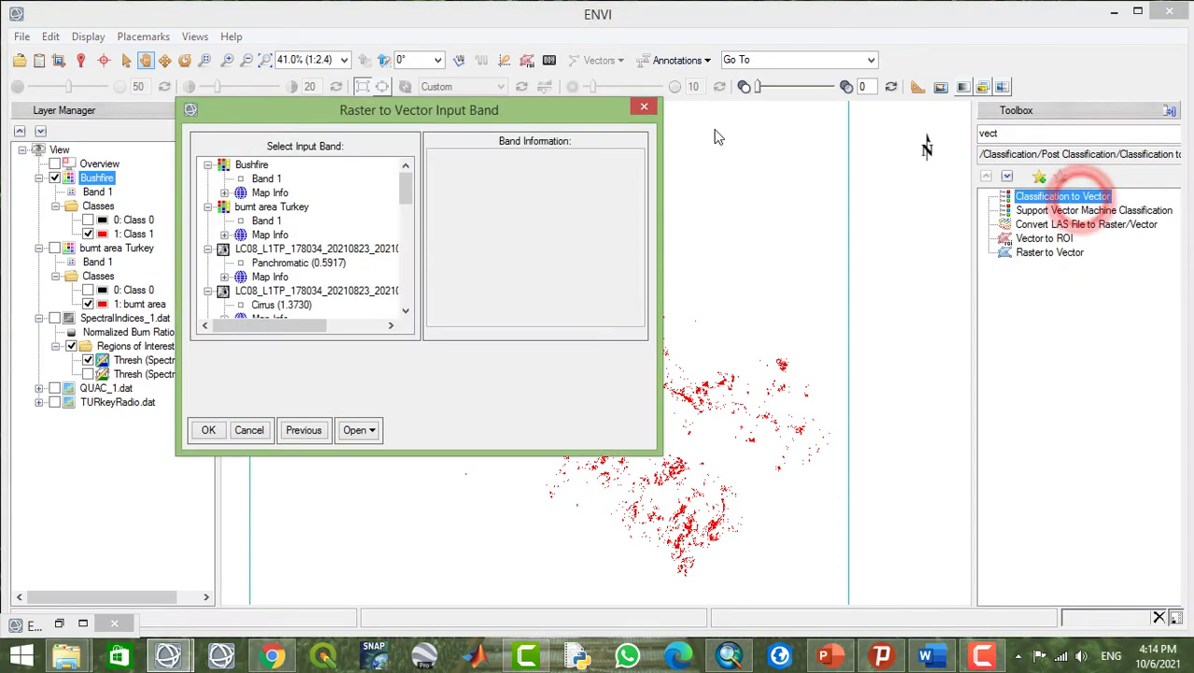
{"action": "left_click_drag", "start_coordinate": [355, 111], "coordinate": [437, 85]}
{"action": "left_click", "coordinate": [329, 140]}
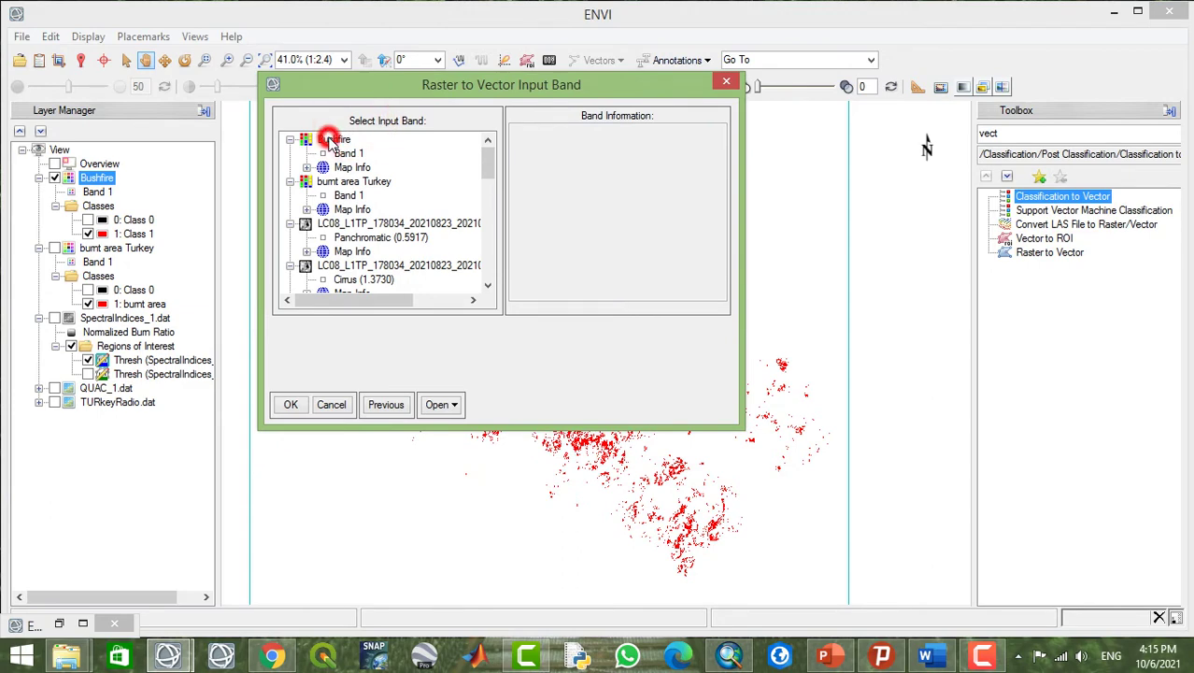
{"action": "left_click", "coordinate": [339, 154]}
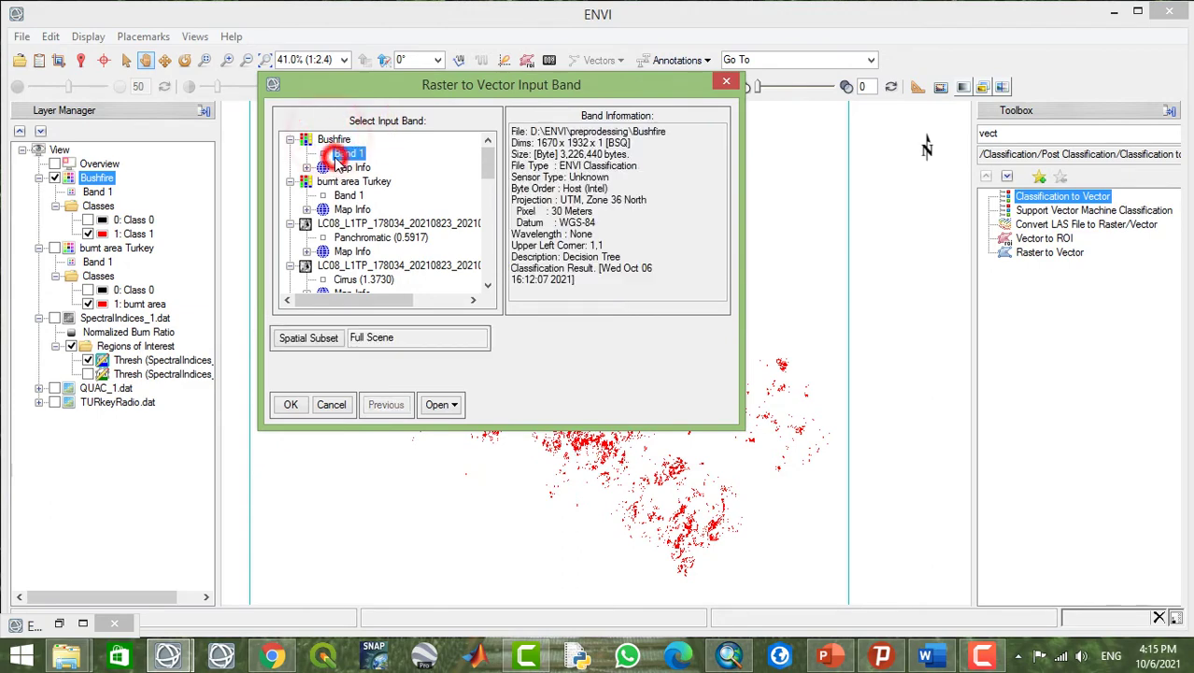
{"action": "left_click", "coordinate": [290, 404]}
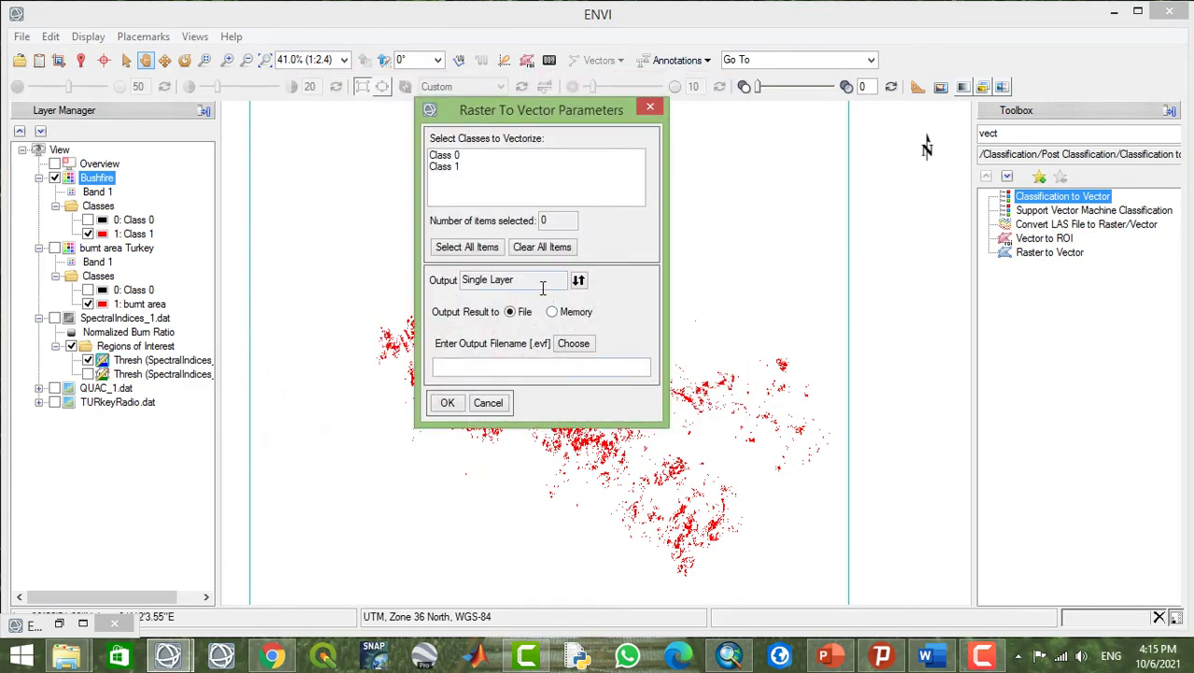
Vectorize only Class 1 as a single layer and output it to a file named burn_area.
{"action": "left_click", "coordinate": [444, 168]}
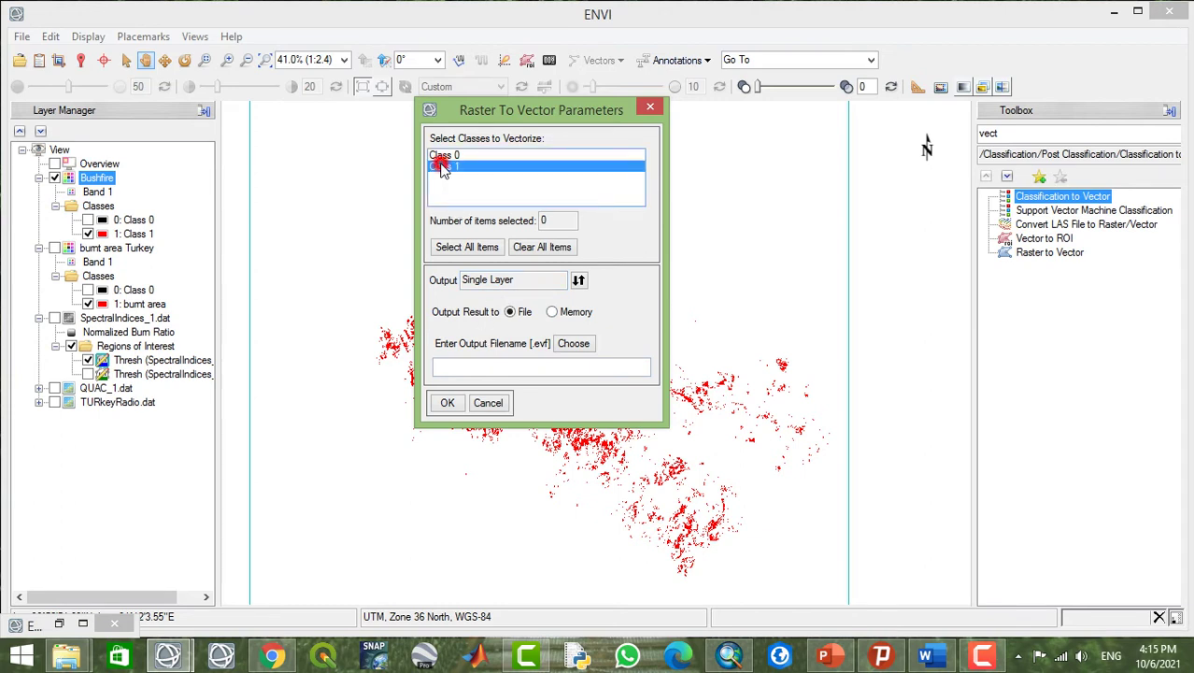
{"action": "left_click", "coordinate": [497, 368]}
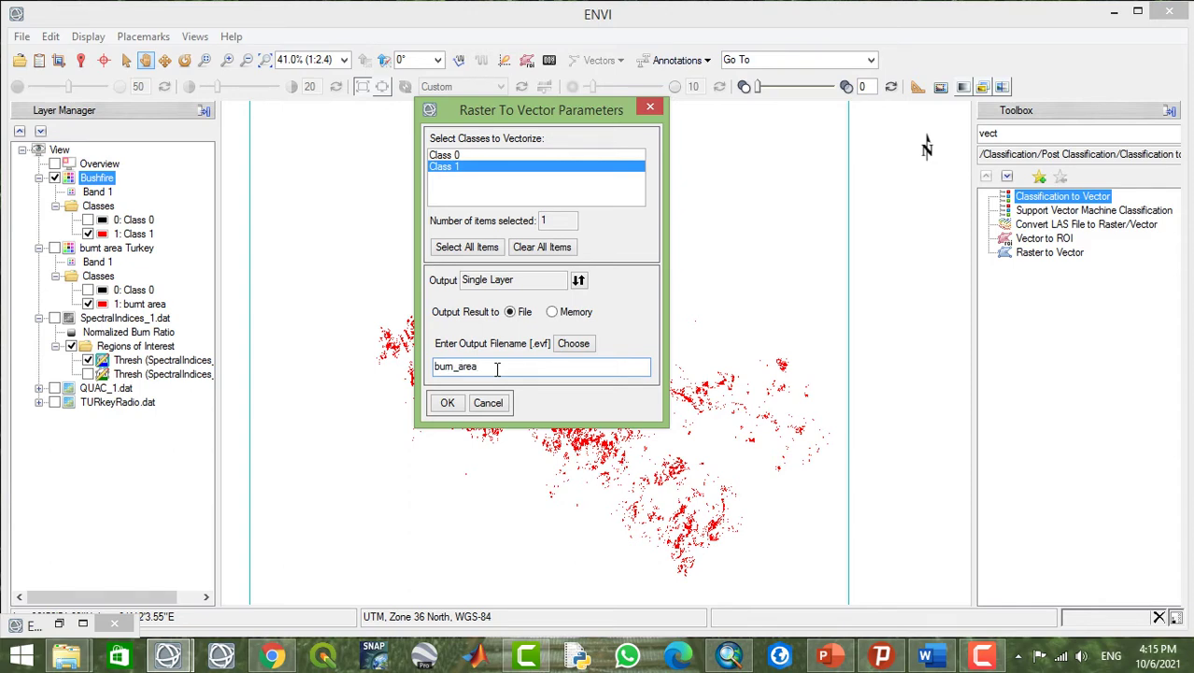
{"action": "left_click", "coordinate": [448, 403]}
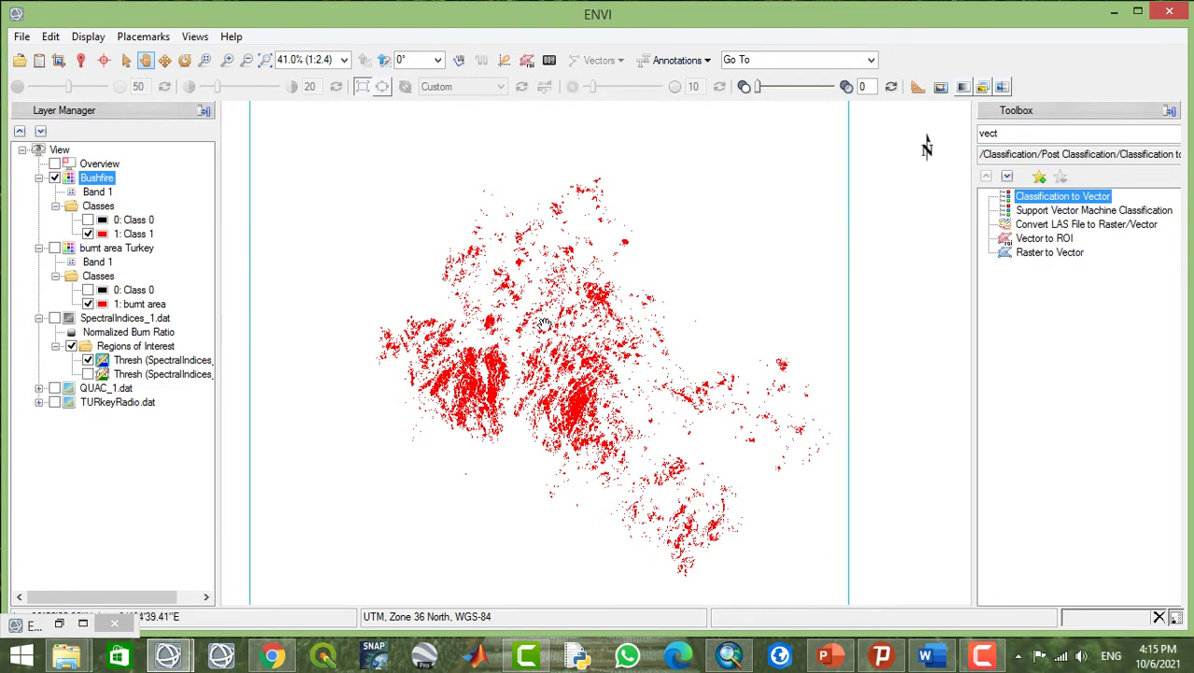
Open the burn_area.evf vector file from the preprodessing folder into the view.
{"action": "mouse_move", "coordinate": [542, 322]}
{"action": "left_mouse_down"}
{"action": "mouse_move", "coordinate": [551, 356]}
{"action": "mouse_move", "coordinate": [548, 317]}
{"action": "left_mouse_up"}
{"action": "left_click", "coordinate": [20, 61]}
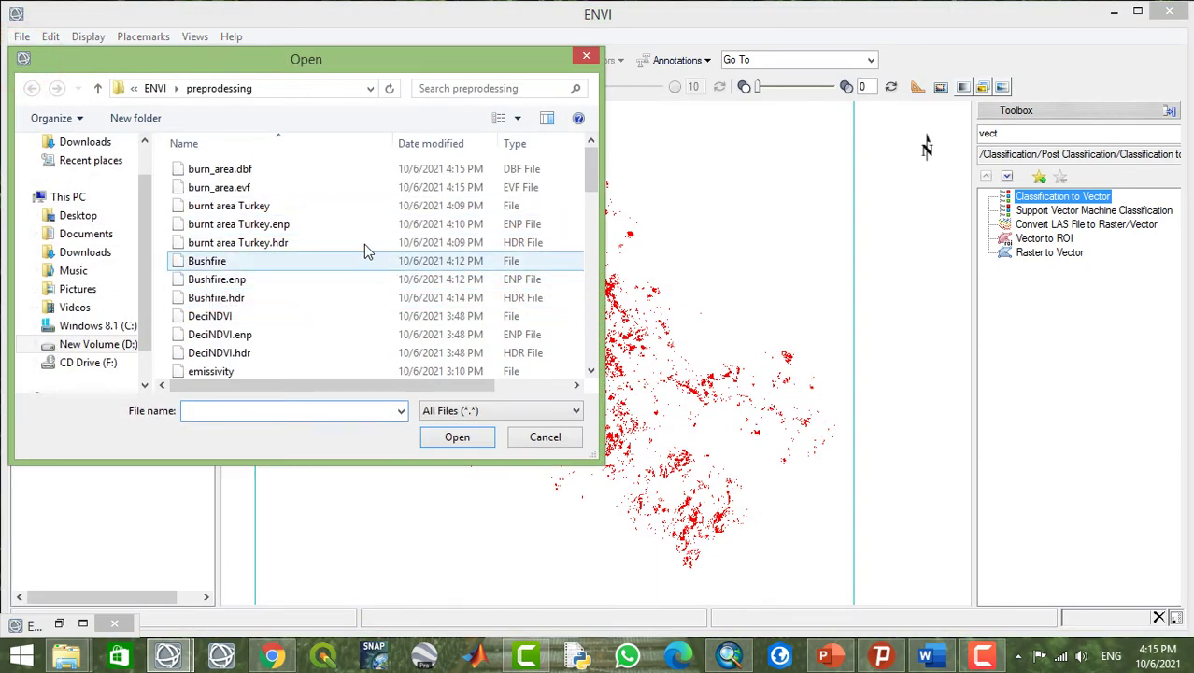
{"action": "left_click", "coordinate": [294, 187]}
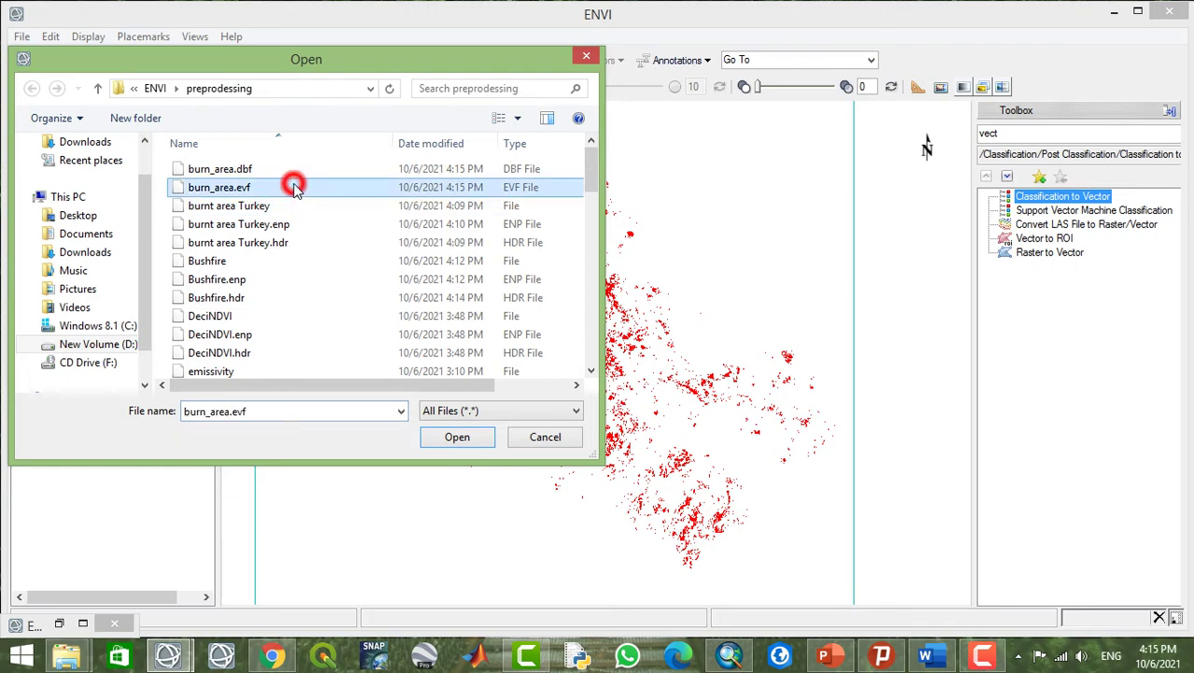
{"action": "left_click", "coordinate": [460, 437]}
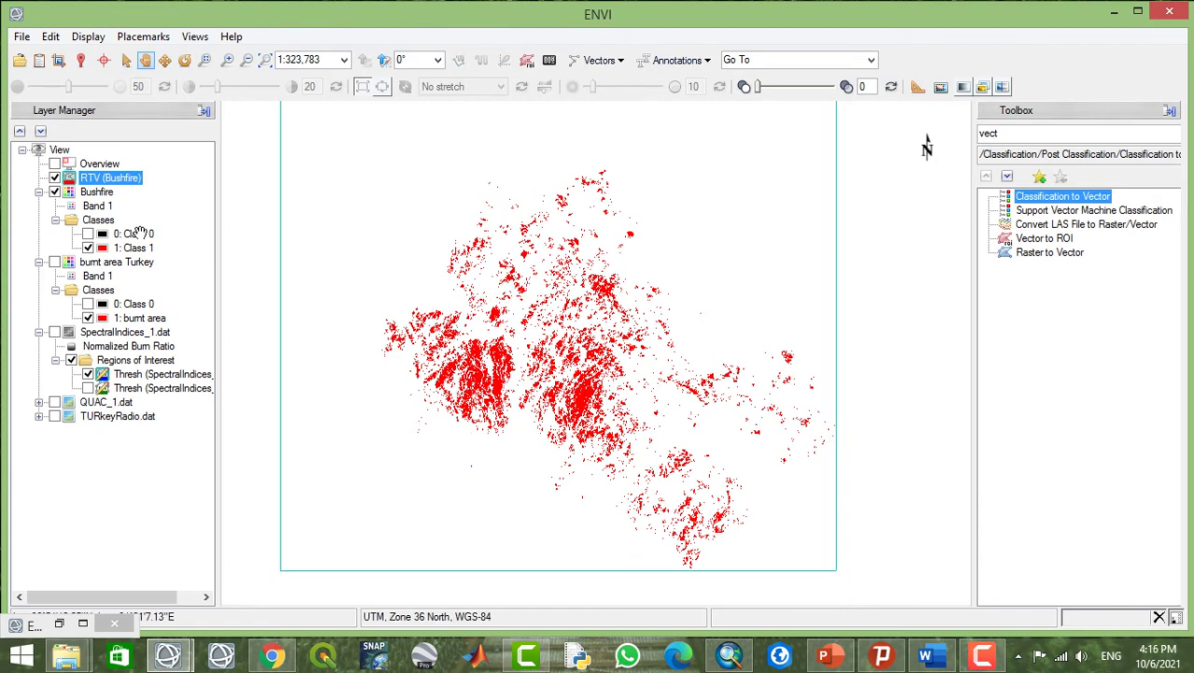
Hide the Bushfire raster so only the RTV (Bushfire) vector layer is displayed, and clear the toolbox search.
{"action": "left_click", "coordinate": [54, 191]}
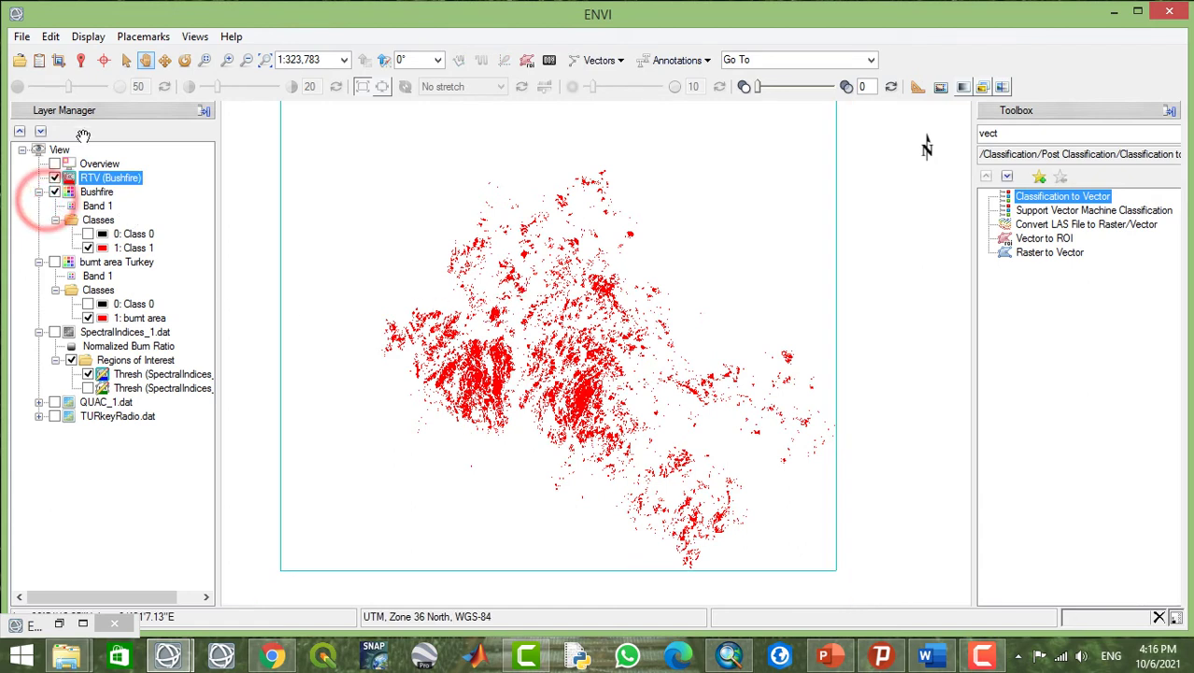
{"action": "left_click", "coordinate": [566, 314]}
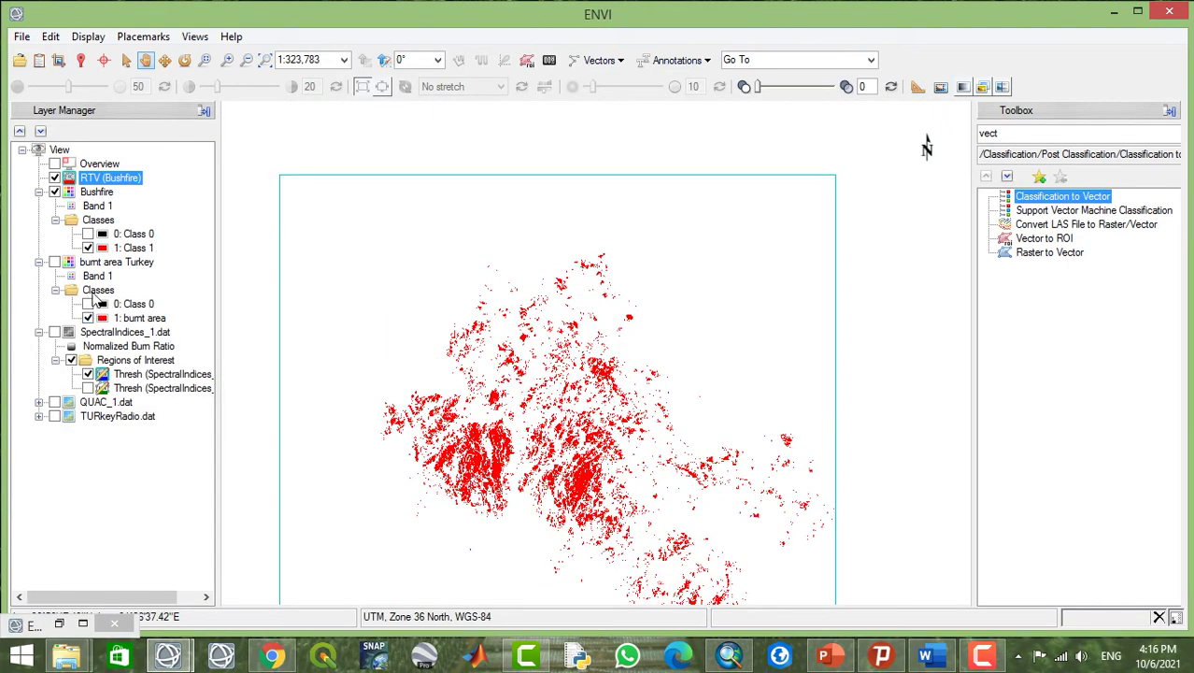
{"action": "left_click", "coordinate": [54, 192]}
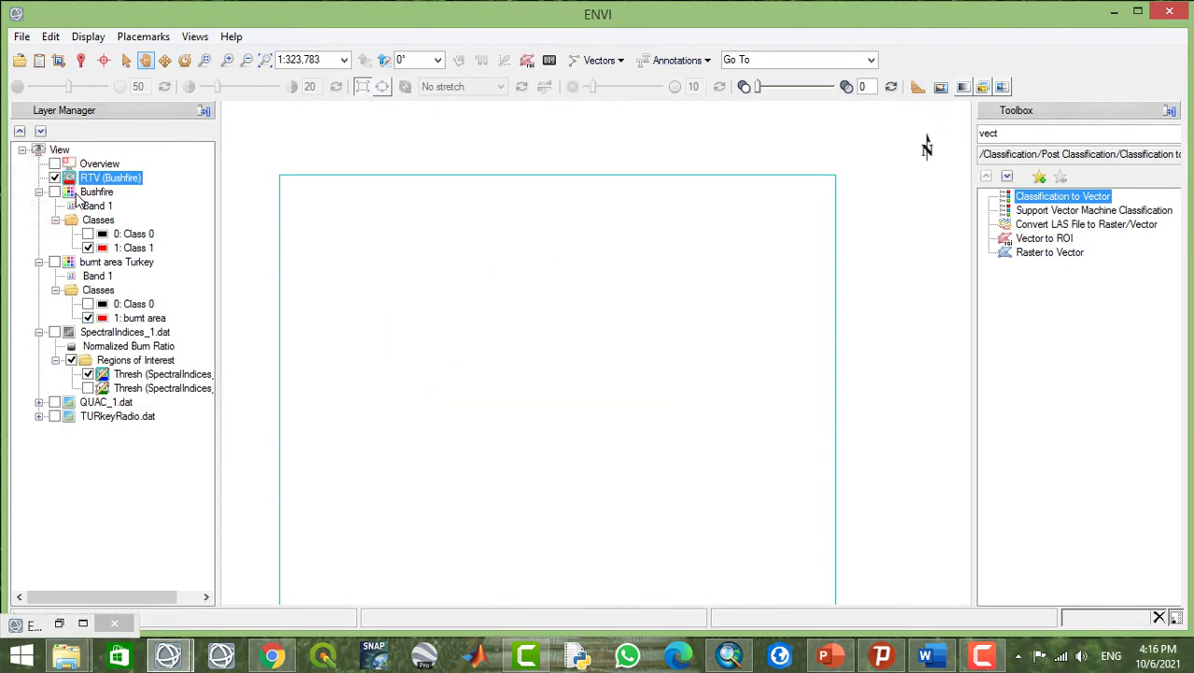
{"action": "left_click", "coordinate": [54, 178]}
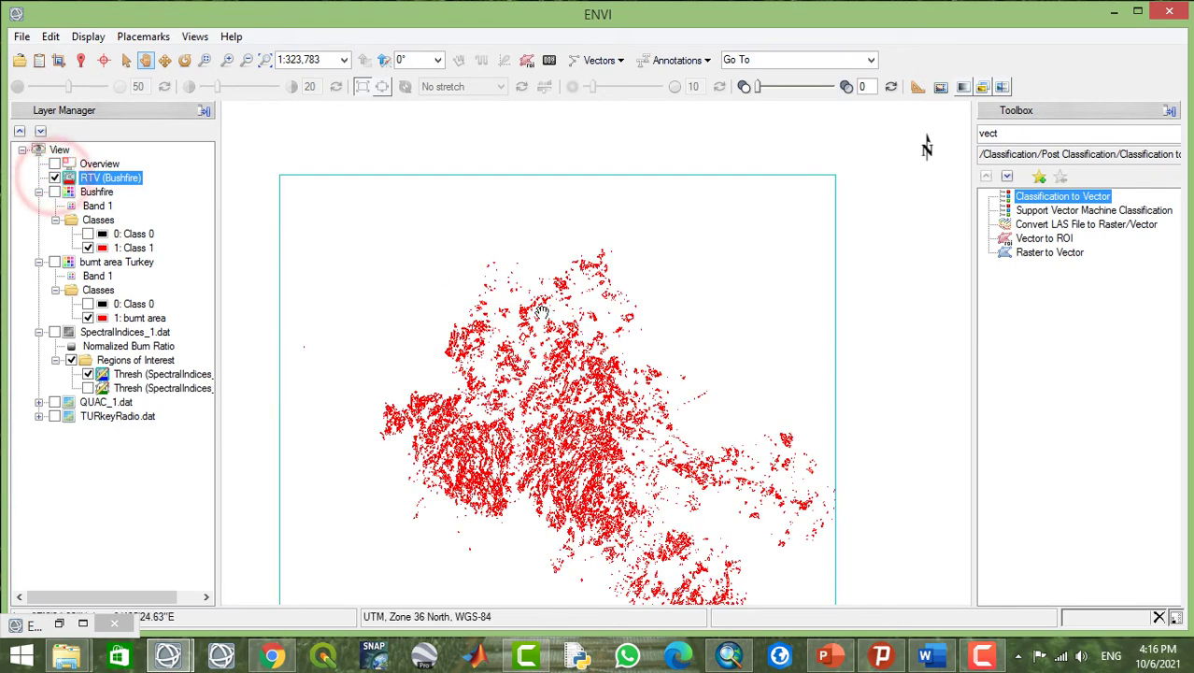
{"action": "left_click_drag", "start_coordinate": [524, 369], "coordinate": [521, 313]}
{"action": "double_click", "coordinate": [1039, 135]}
{"action": "key", "text": "BackSpace"}
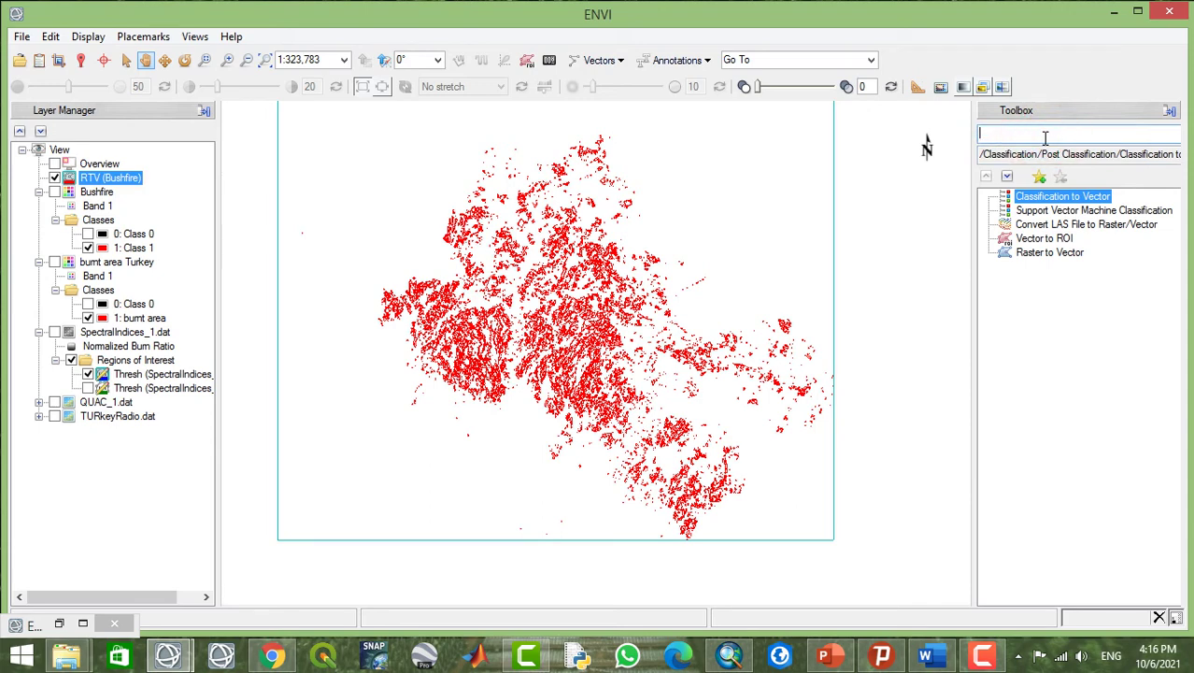
{"action": "type", "text": "classi"}
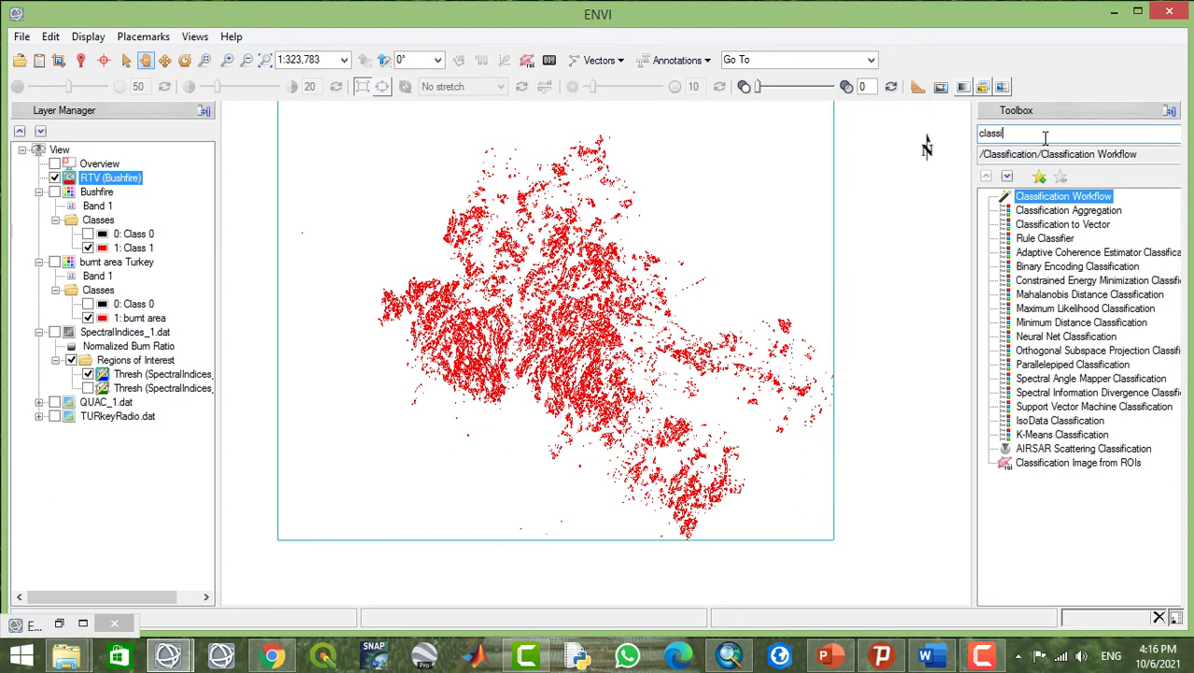
{"action": "key", "text": "BackSpace"}
{"action": "key", "text": "BackSpace"}
{"action": "key", "text": "BackSpace"}
{"action": "key", "text": "BackSpace"}
{"action": "key", "text": "BackSpace"}
{"action": "key", "text": "BackSpace"}
{"action": "key", "text": "BackSpace"}
Search the toolbox for "evf to" and load burn_area.evf as the input of Classic EVF to Shapefile.
{"action": "type", "text": "e"}
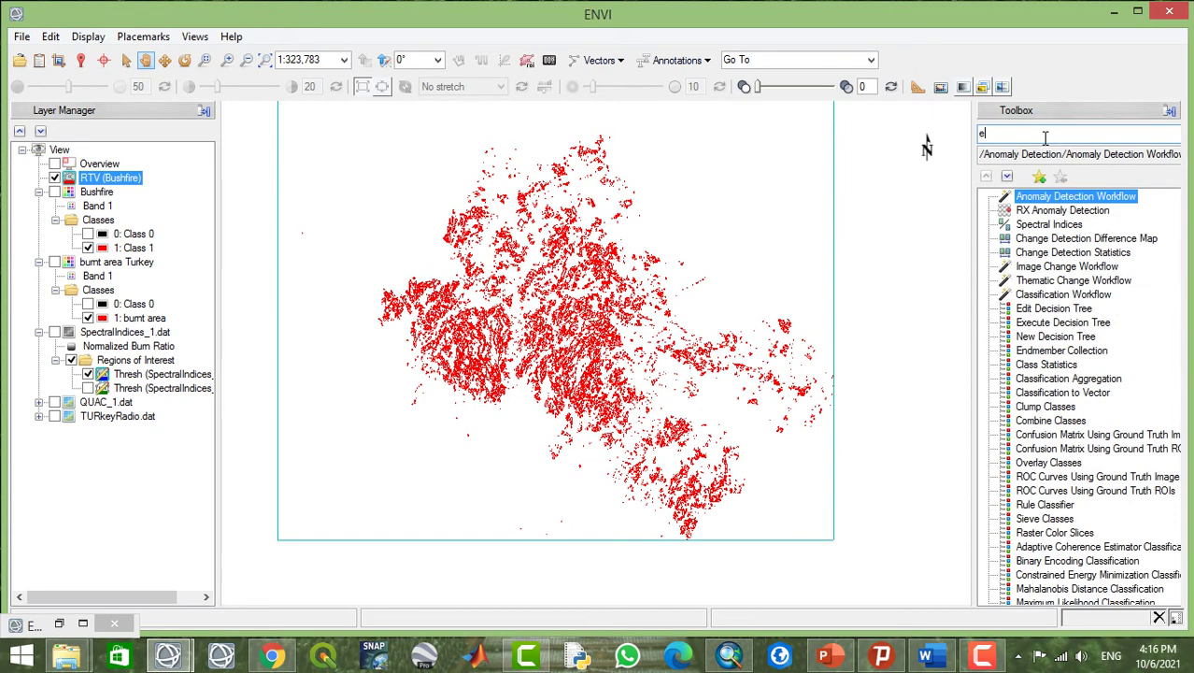
{"action": "type", "text": "vf to"}
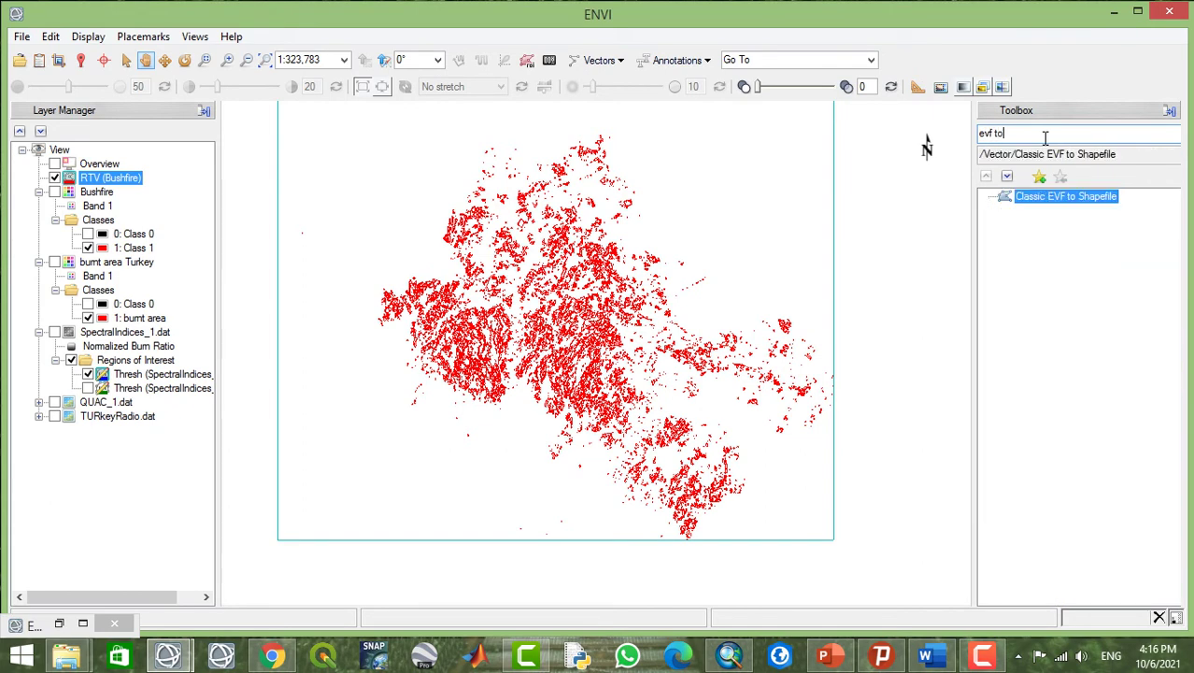
{"action": "double_click", "coordinate": [1066, 196]}
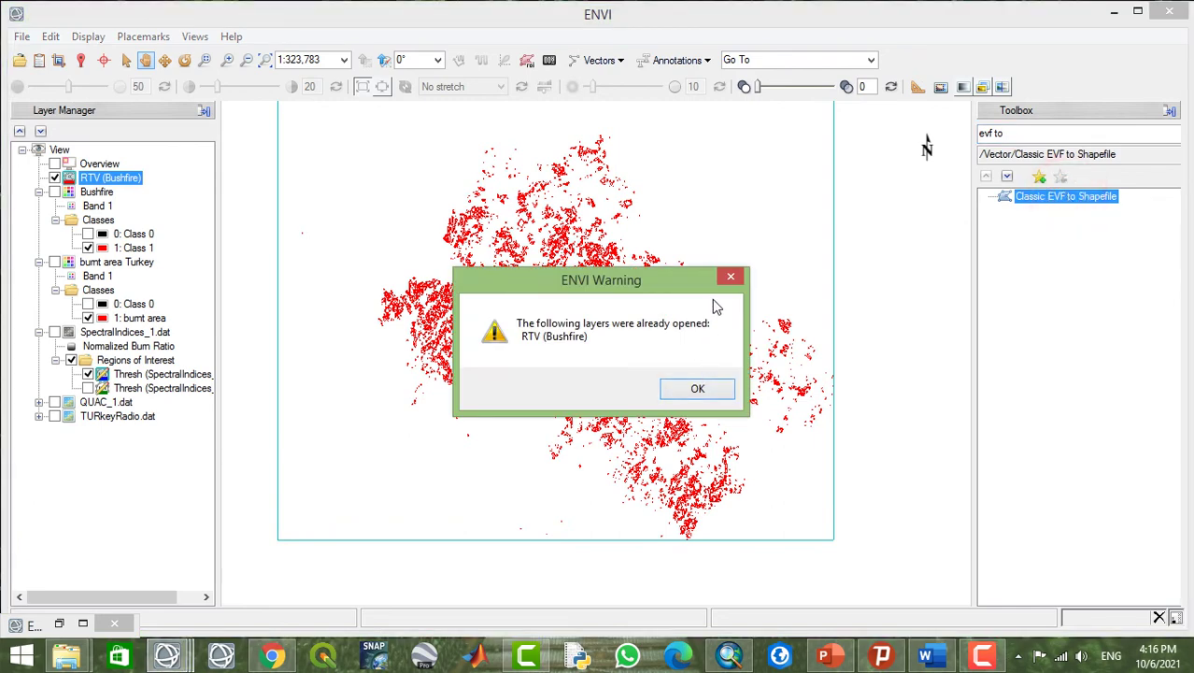
{"action": "left_click", "coordinate": [730, 277]}
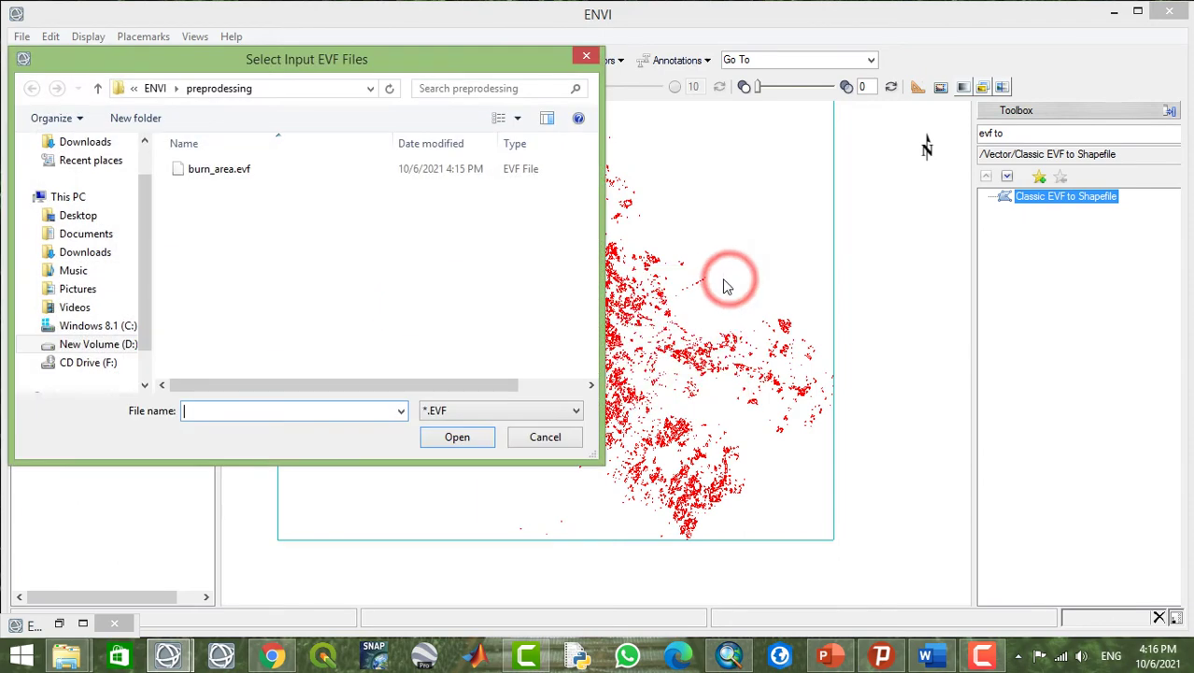
{"action": "left_click_drag", "start_coordinate": [259, 47], "coordinate": [390, 47]}
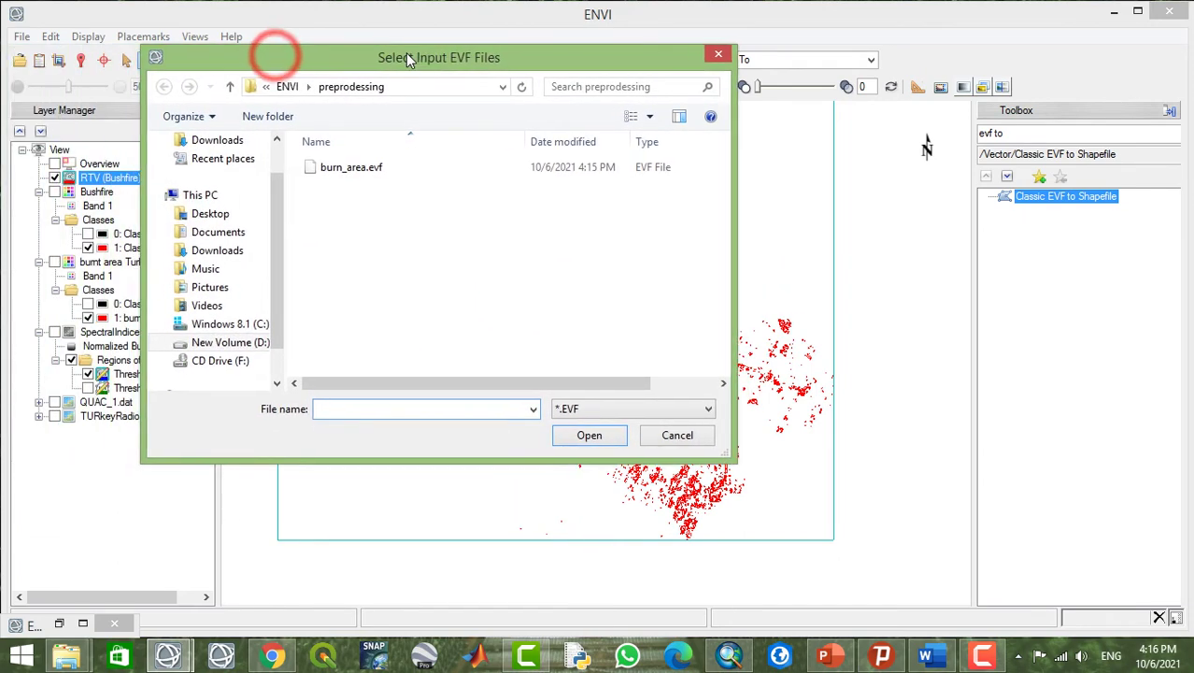
{"action": "left_click", "coordinate": [341, 169]}
{"action": "left_click", "coordinate": [586, 436]}
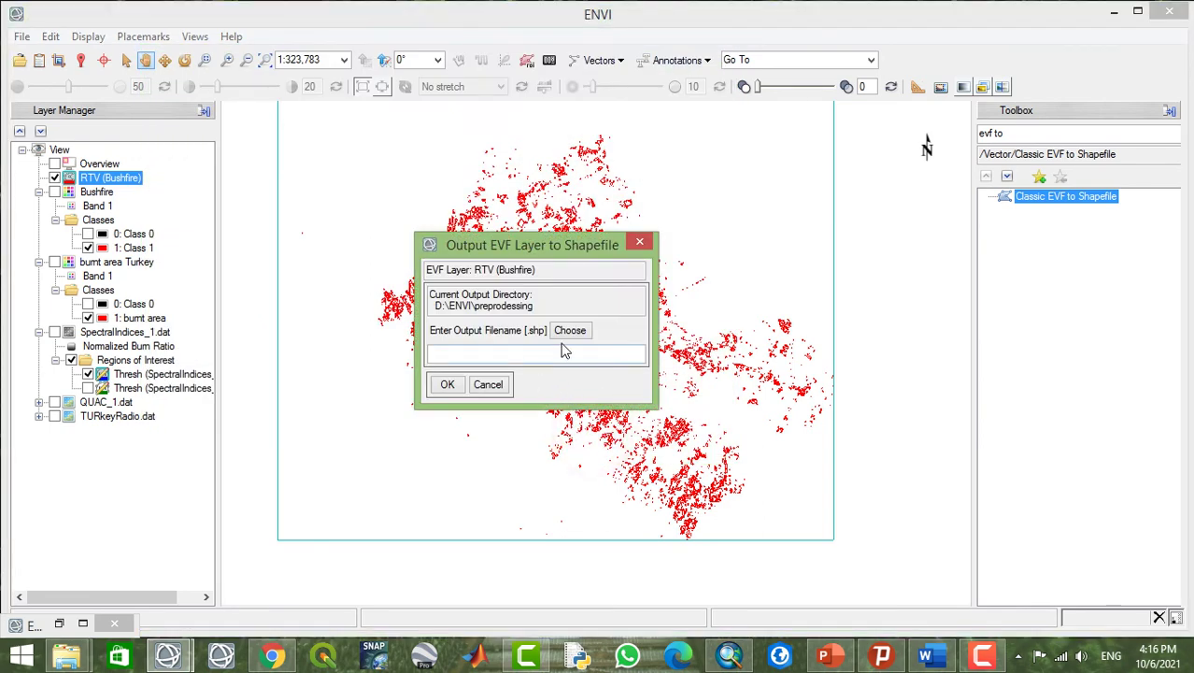
Export the RTV (Bushfire) layer to a shapefile named Burn.shp in a new Burn folder inside preprodessing.
{"action": "left_click", "coordinate": [569, 331]}
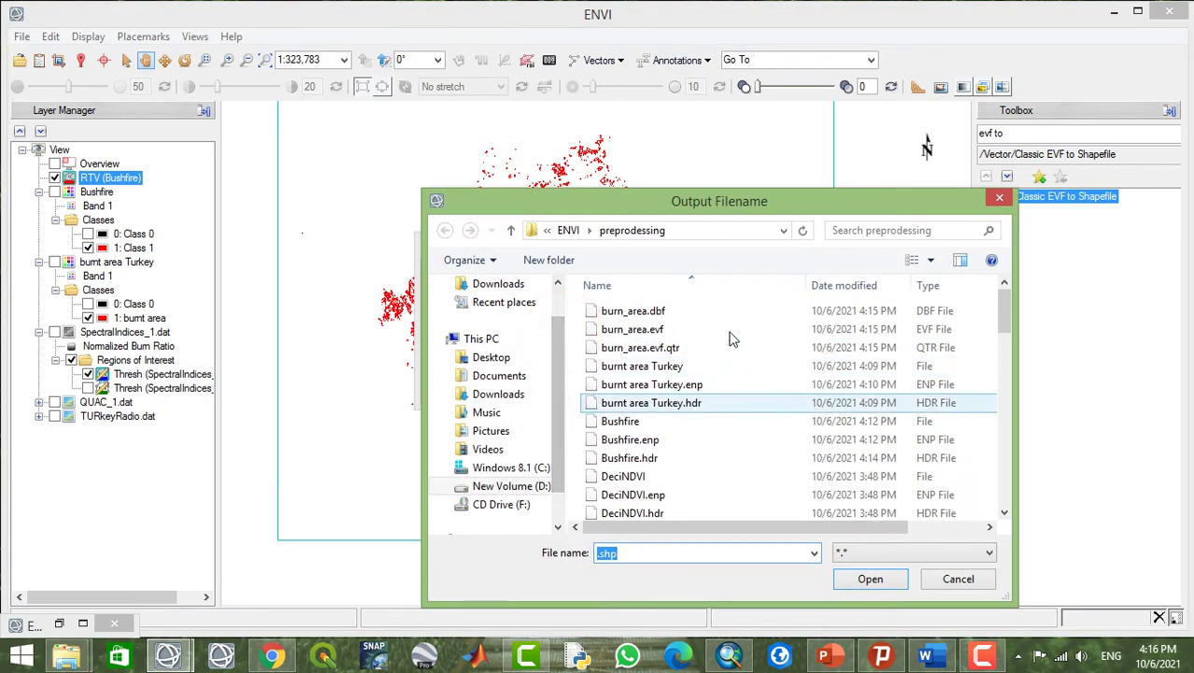
{"action": "left_click", "coordinate": [561, 264]}
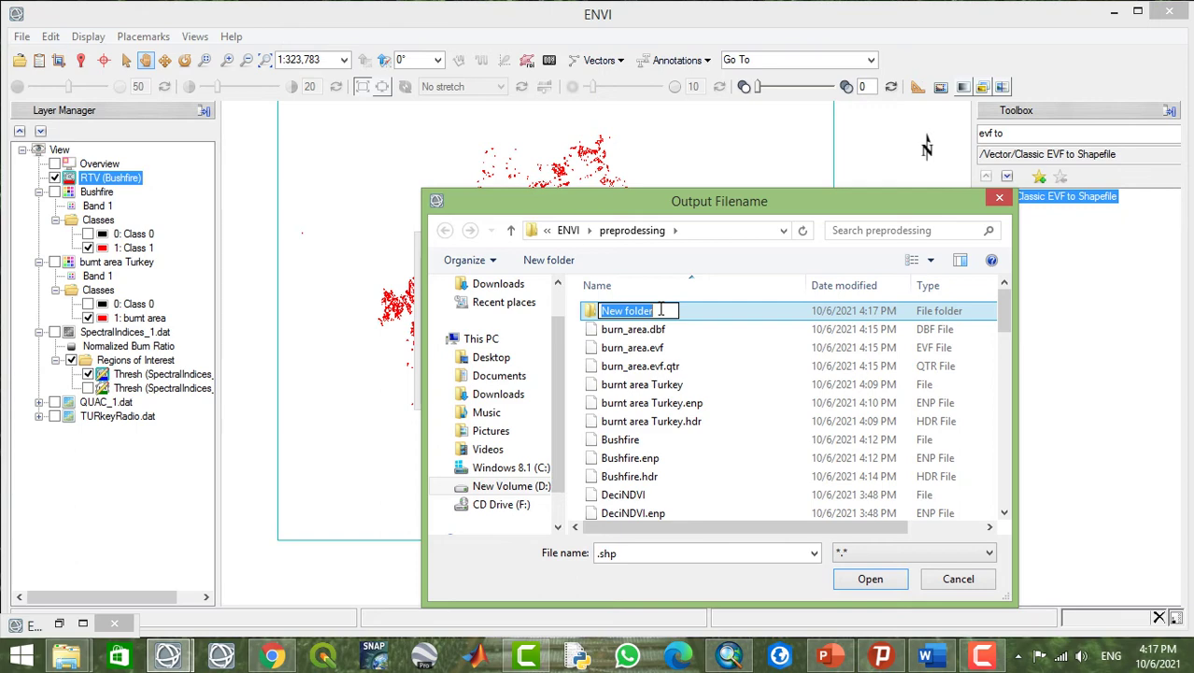
{"action": "type", "text": "Bur"}
{"action": "key", "text": "Return"}
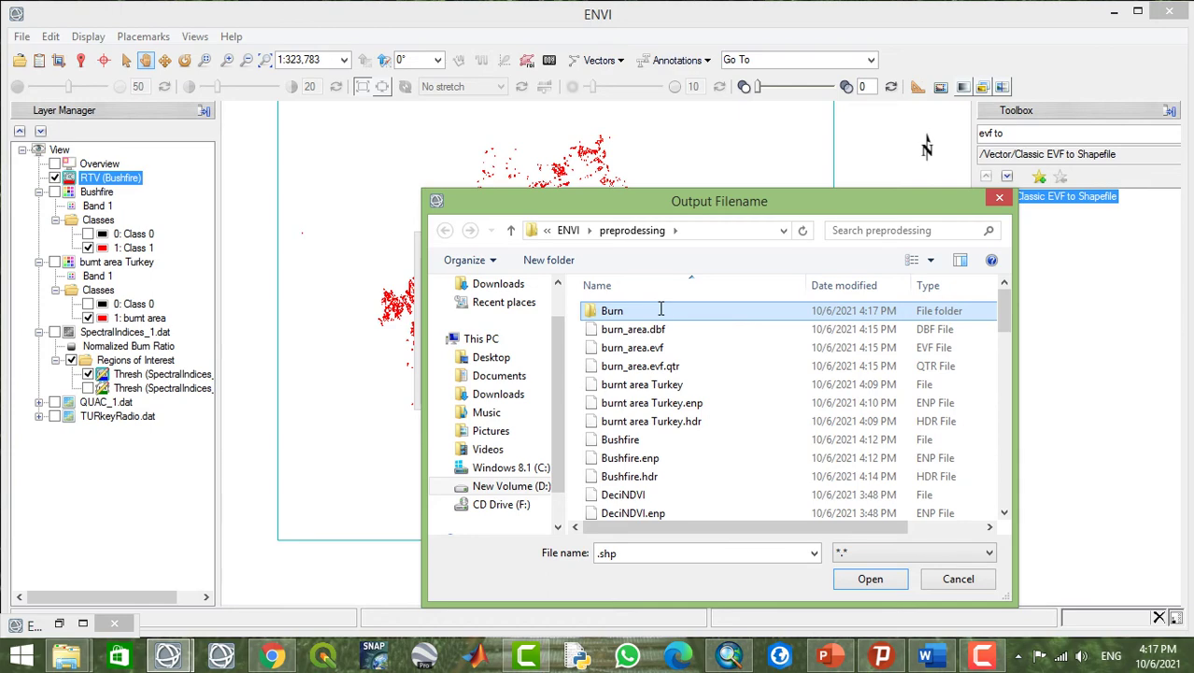
{"action": "double_click", "coordinate": [654, 308]}
{"action": "left_click", "coordinate": [599, 554]}
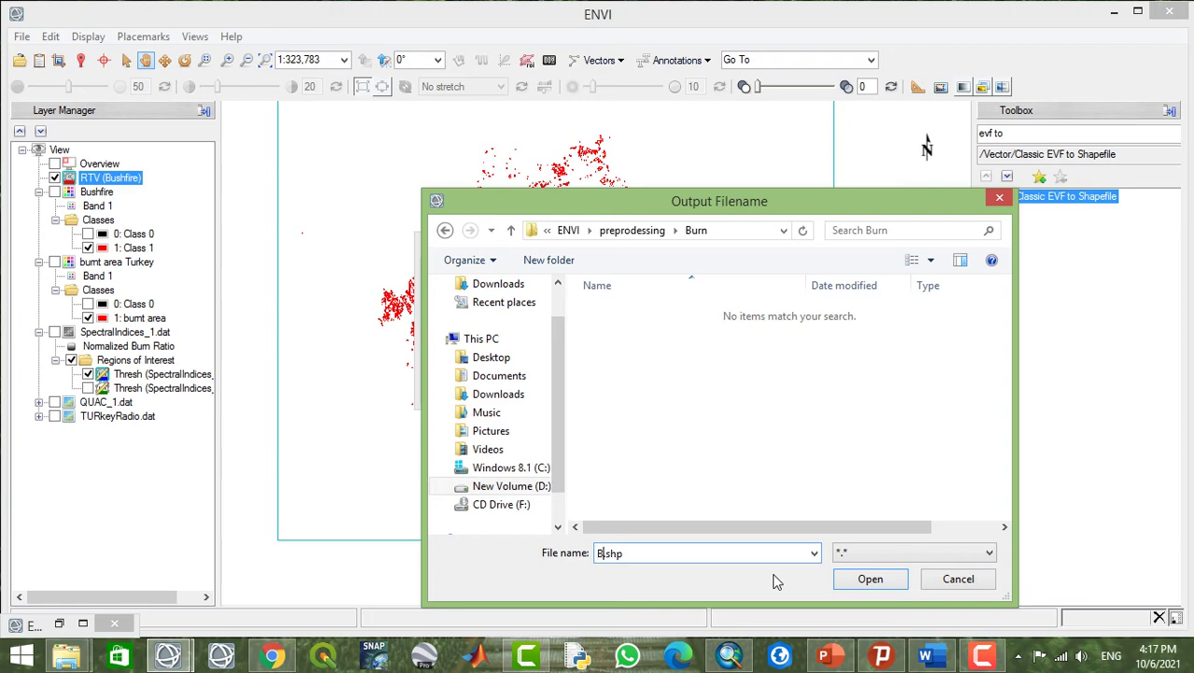
{"action": "left_click", "coordinate": [878, 580]}
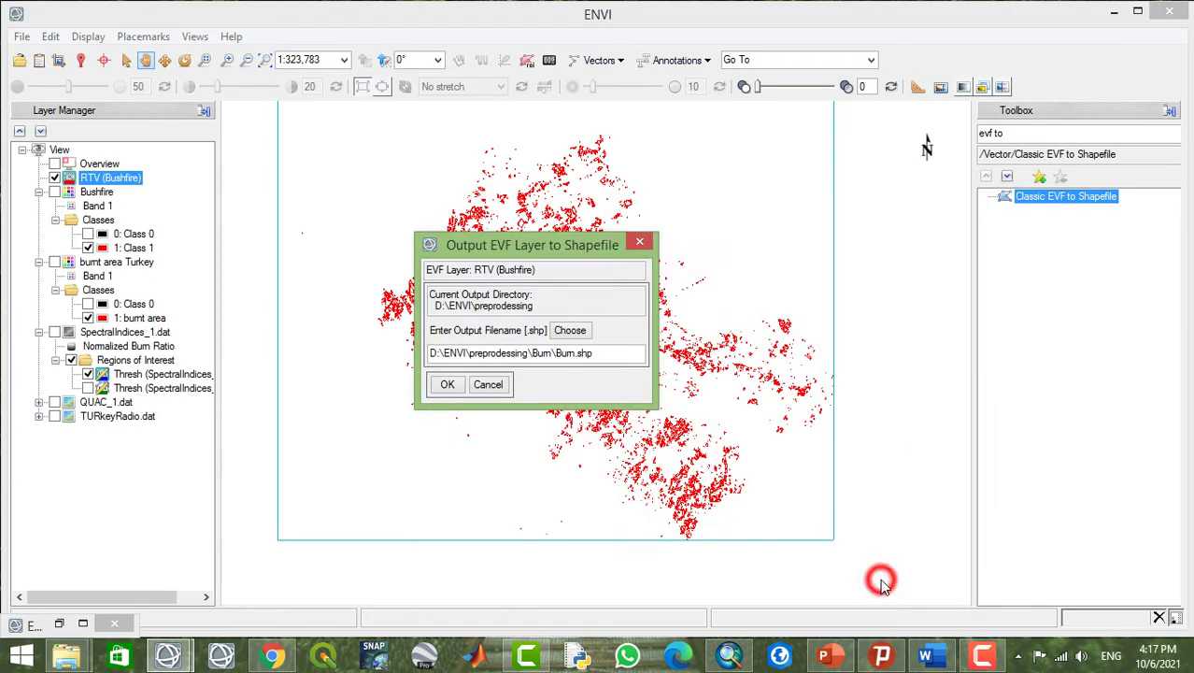
{"action": "left_click", "coordinate": [440, 387]}
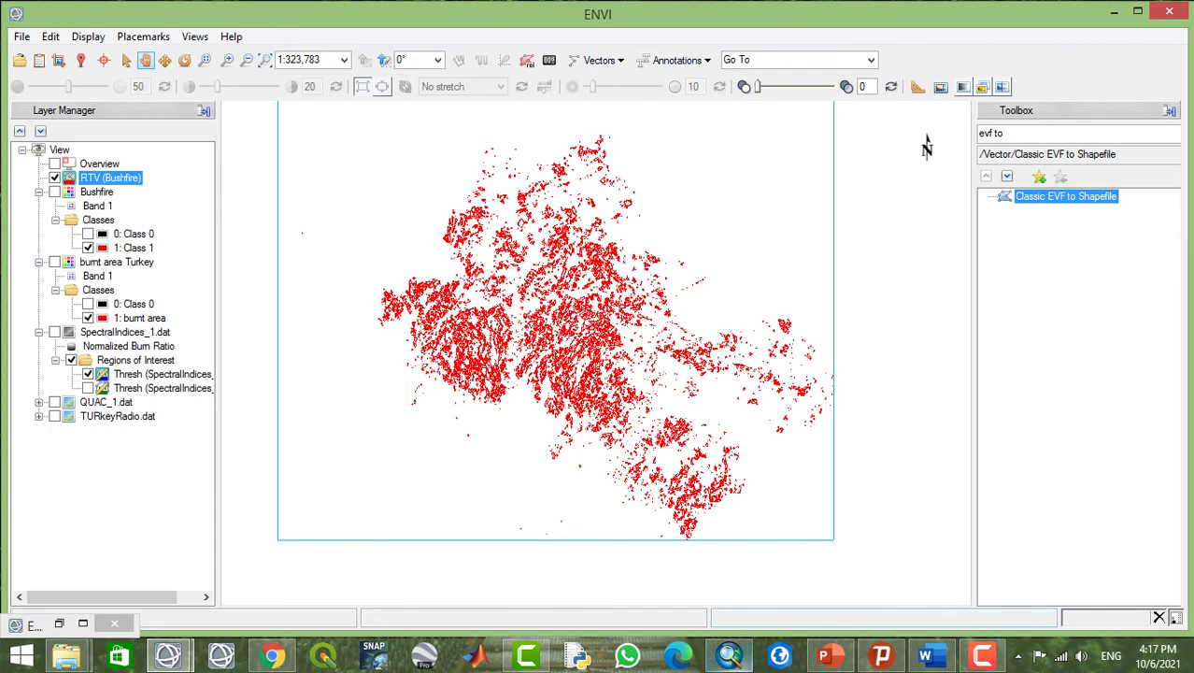
Switch to ArcMap and add Burn.shp from the Burn folder inside preprodessing to the empty map.
{"action": "mouse_move", "coordinate": [729, 656]}
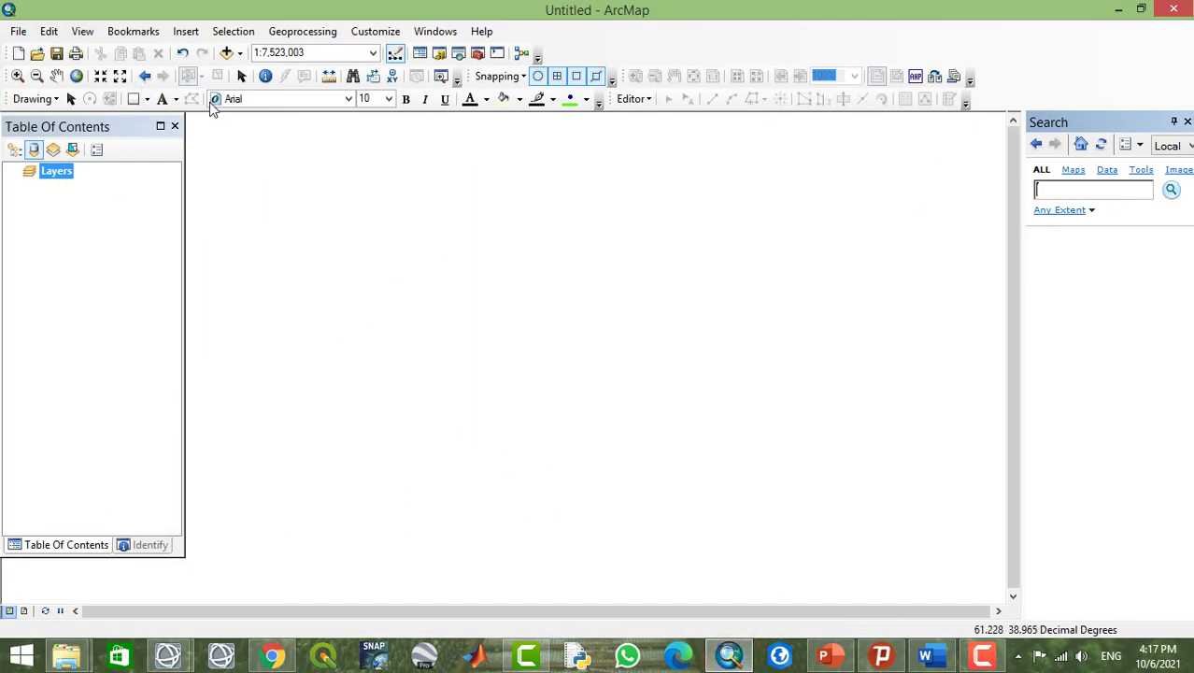
{"action": "left_click", "coordinate": [226, 52]}
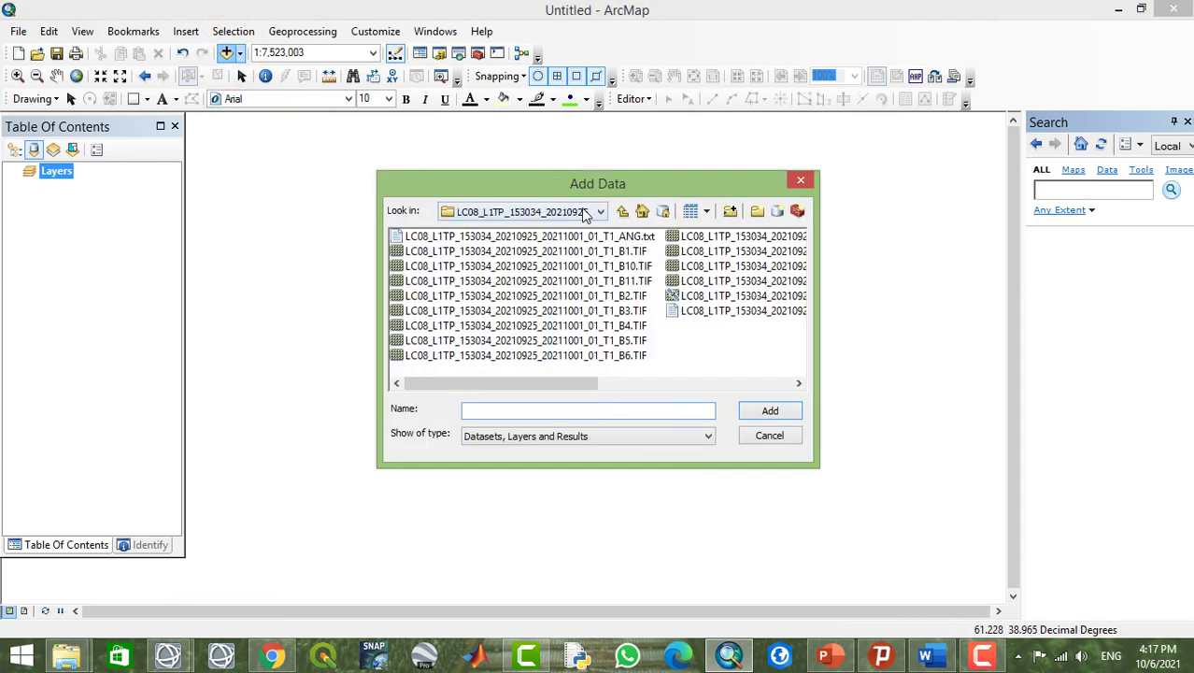
{"action": "left_click", "coordinate": [585, 213]}
{"action": "left_click", "coordinate": [558, 313]}
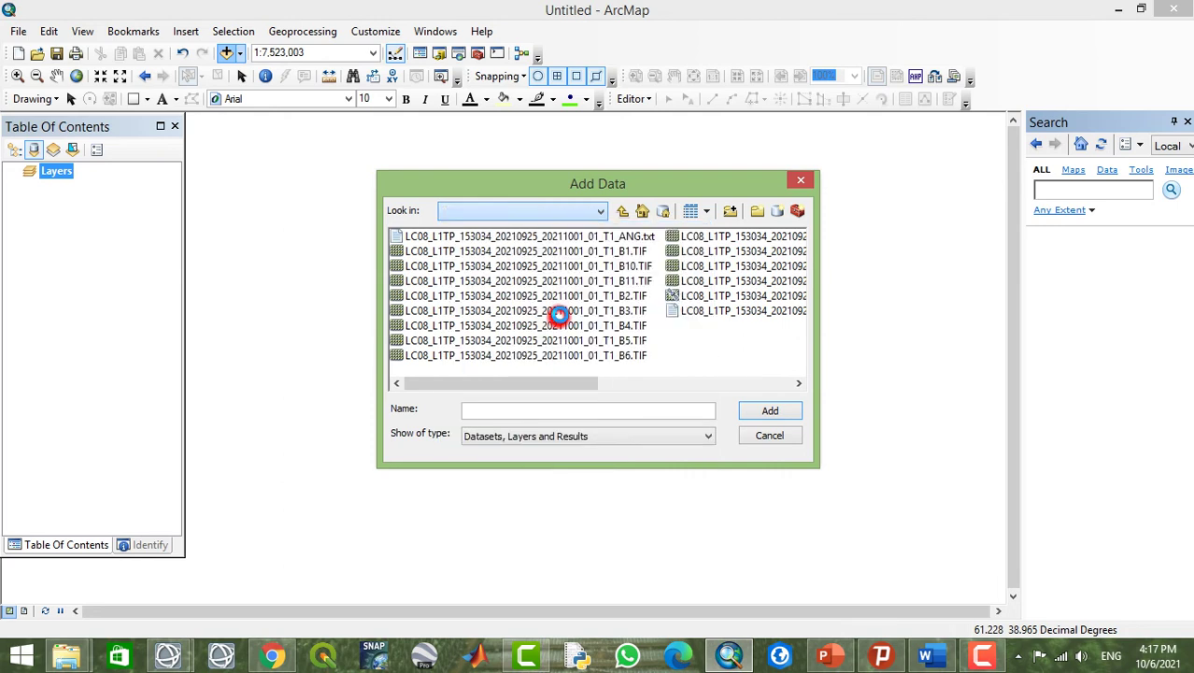
{"action": "left_click", "coordinate": [422, 267]}
{"action": "double_click", "coordinate": [437, 341]}
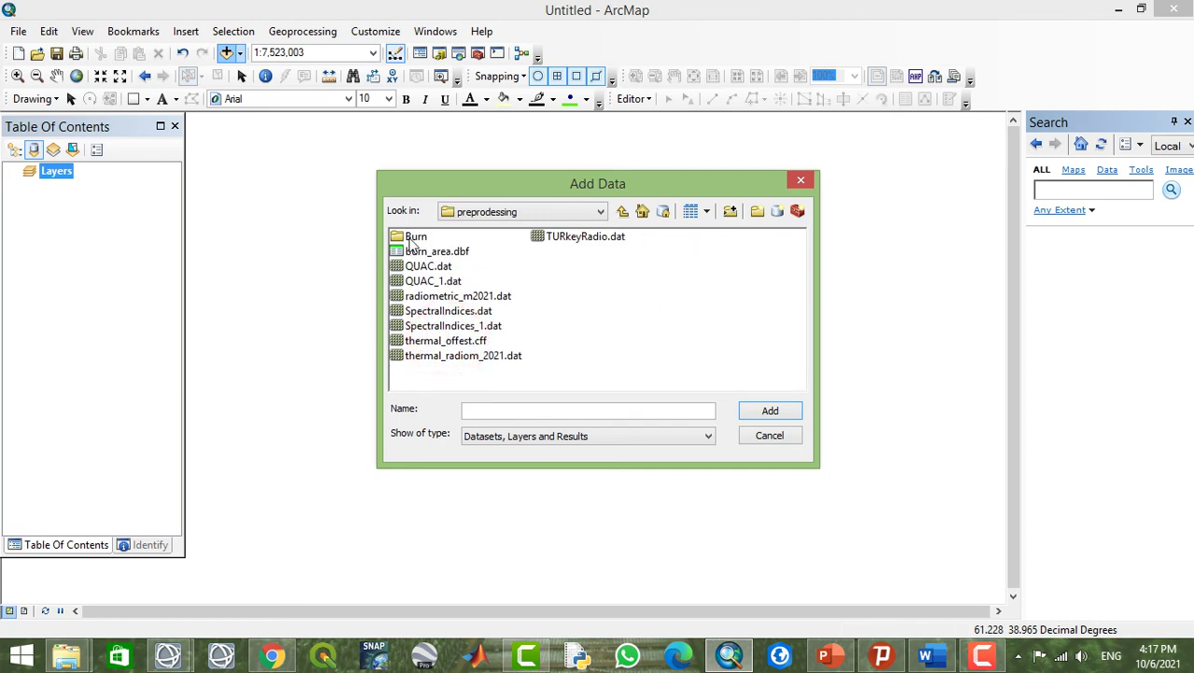
{"action": "double_click", "coordinate": [413, 237]}
{"action": "left_click", "coordinate": [420, 236]}
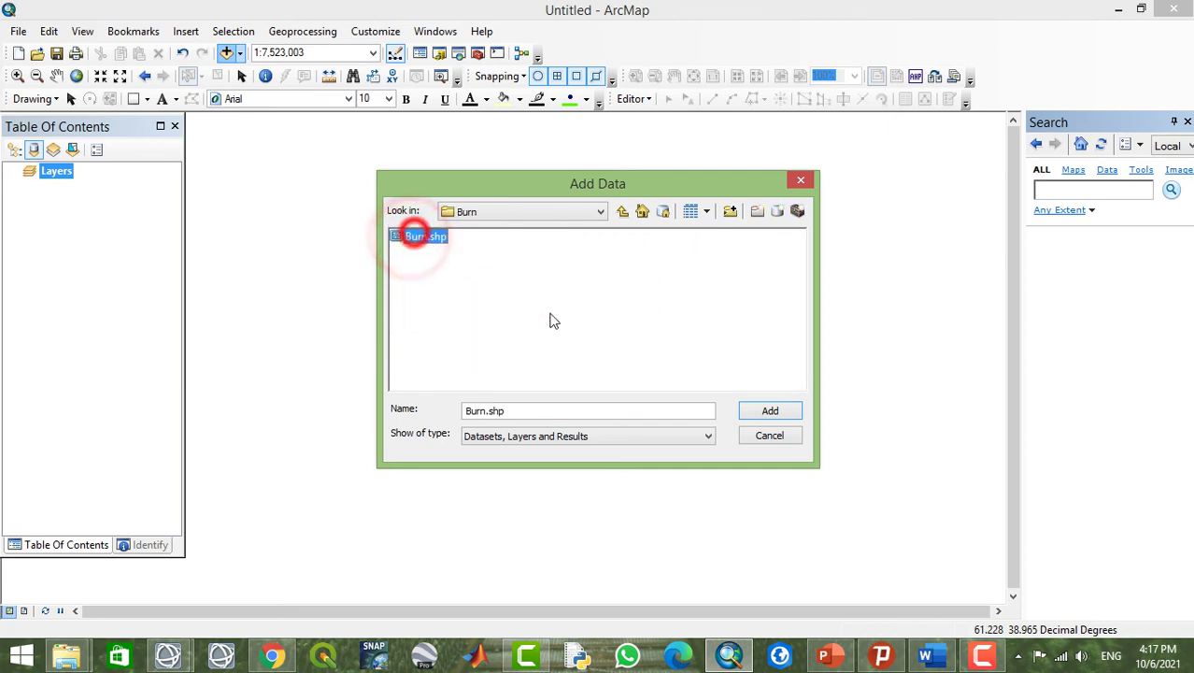
{"action": "left_click", "coordinate": [789, 414]}
Inspect the Burn layer by selecting burned-area polygons in several places, first with a selection box and singly after that.
{"action": "mouse_move", "coordinate": [476, 371]}
{"action": "left_mouse_down"}
{"action": "mouse_move", "coordinate": [503, 372]}
{"action": "mouse_move", "coordinate": [552, 342]}
{"action": "left_mouse_up"}
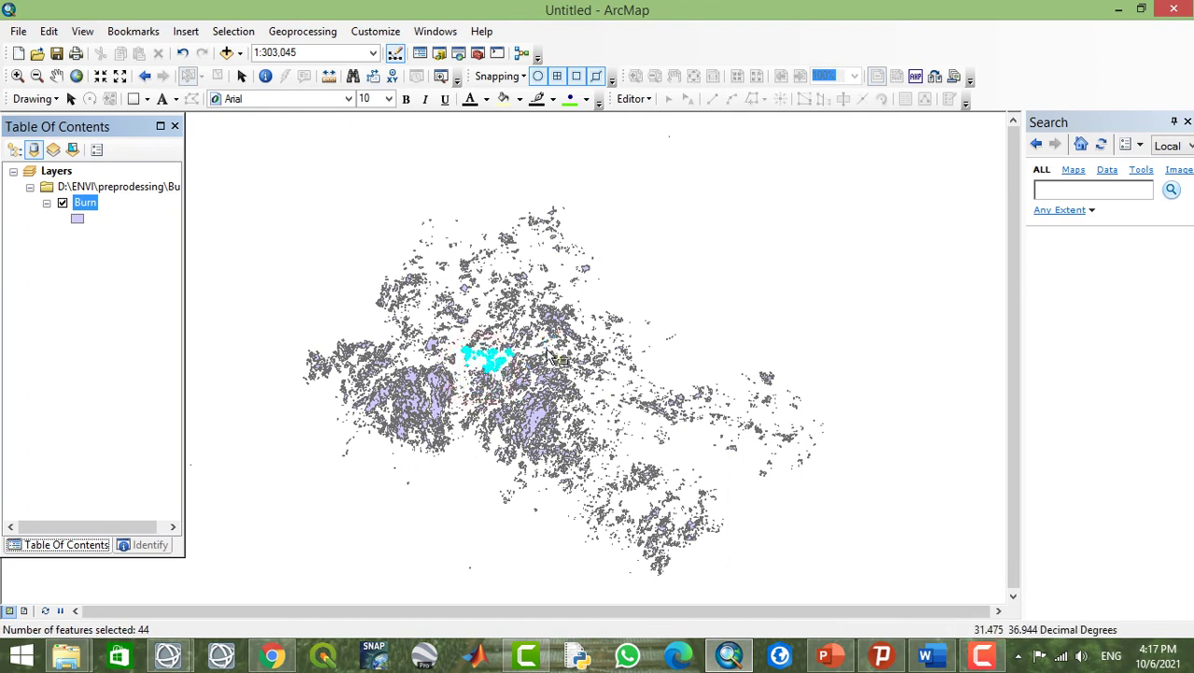
{"action": "left_click", "coordinate": [532, 381]}
{"action": "left_click", "coordinate": [537, 420]}
{"action": "left_click", "coordinate": [479, 409]}
{"action": "left_click", "coordinate": [413, 400]}
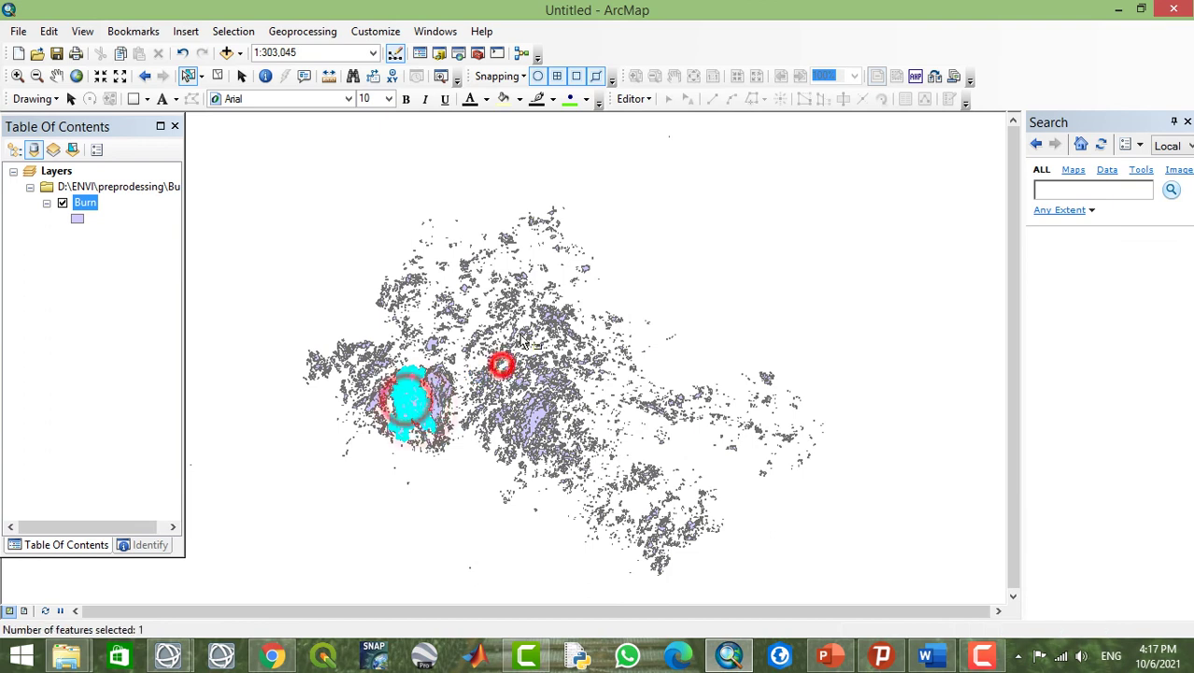
{"action": "left_click", "coordinate": [540, 311]}
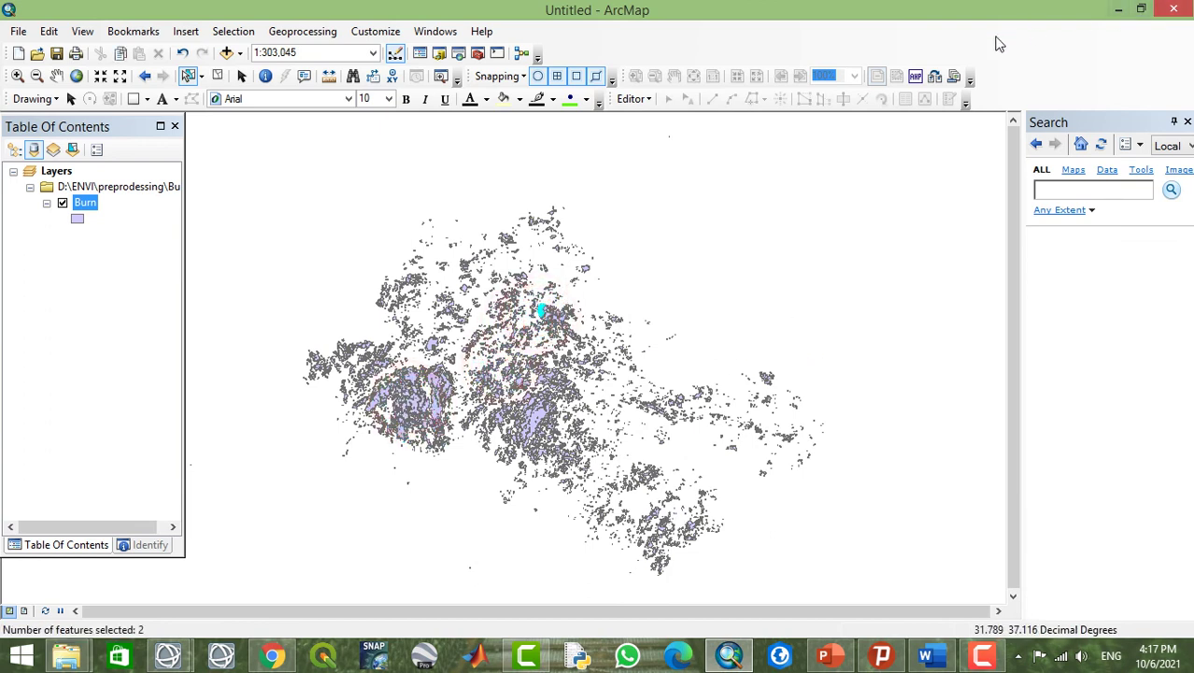